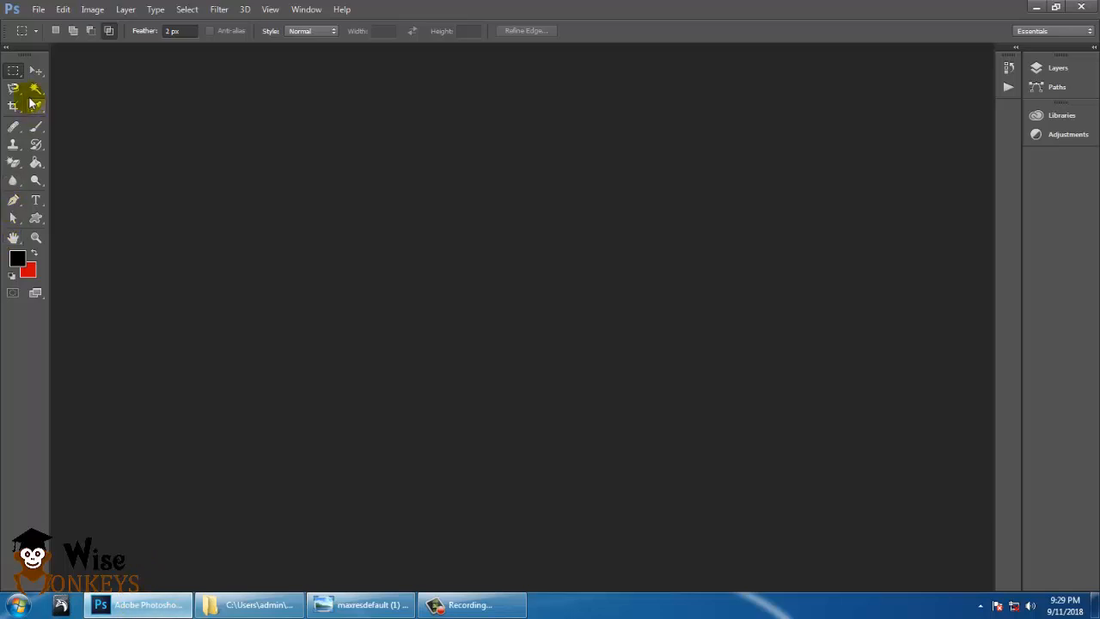
click(36, 87)
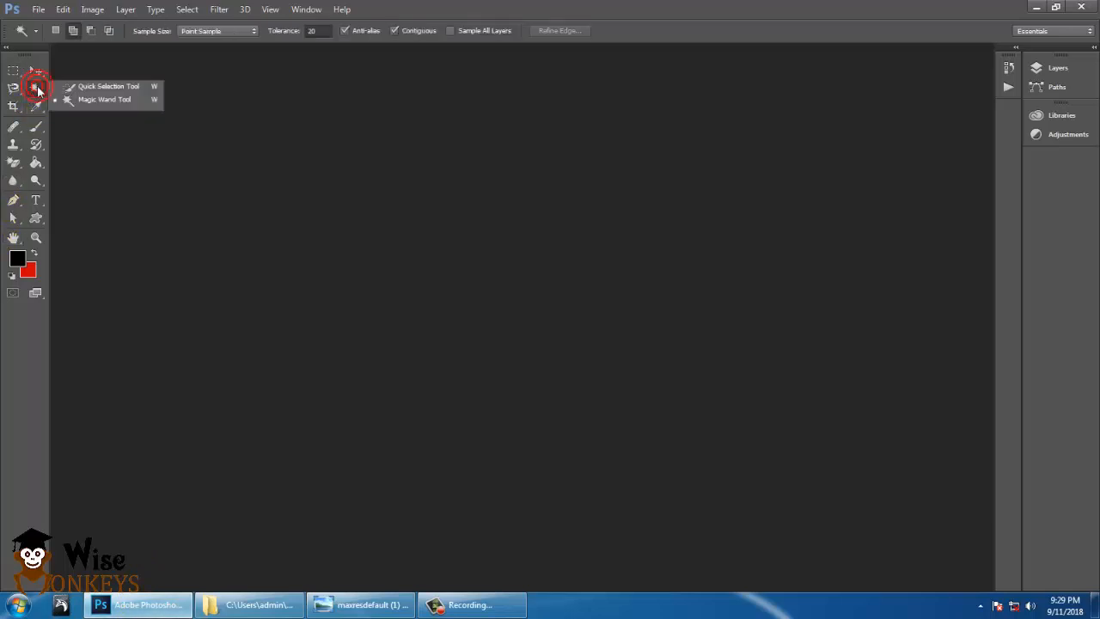
click(80, 100)
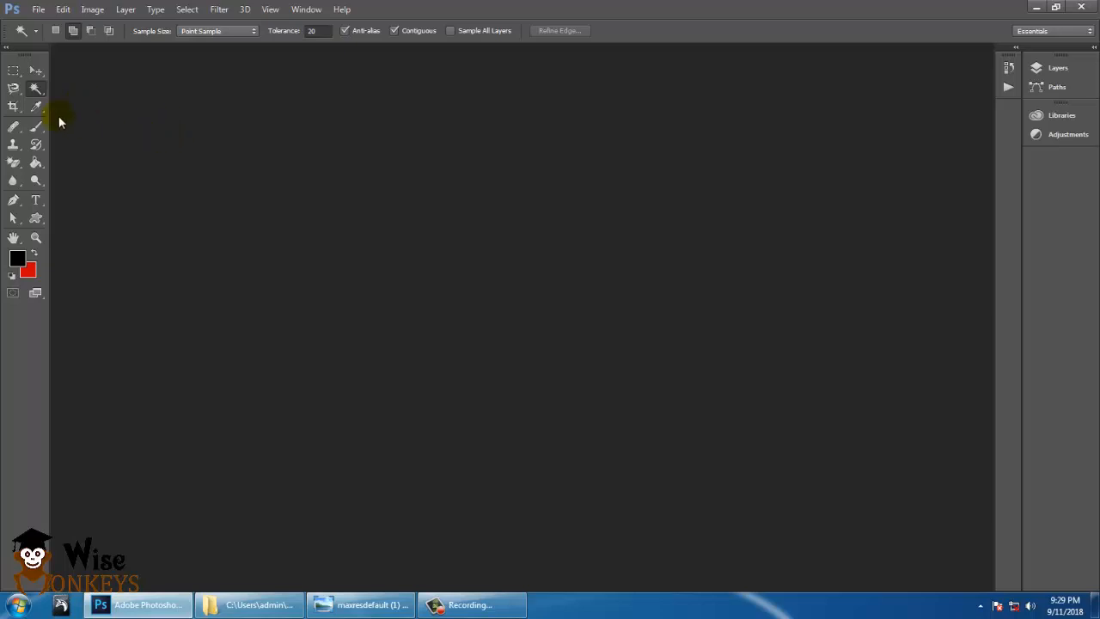
click(37, 70)
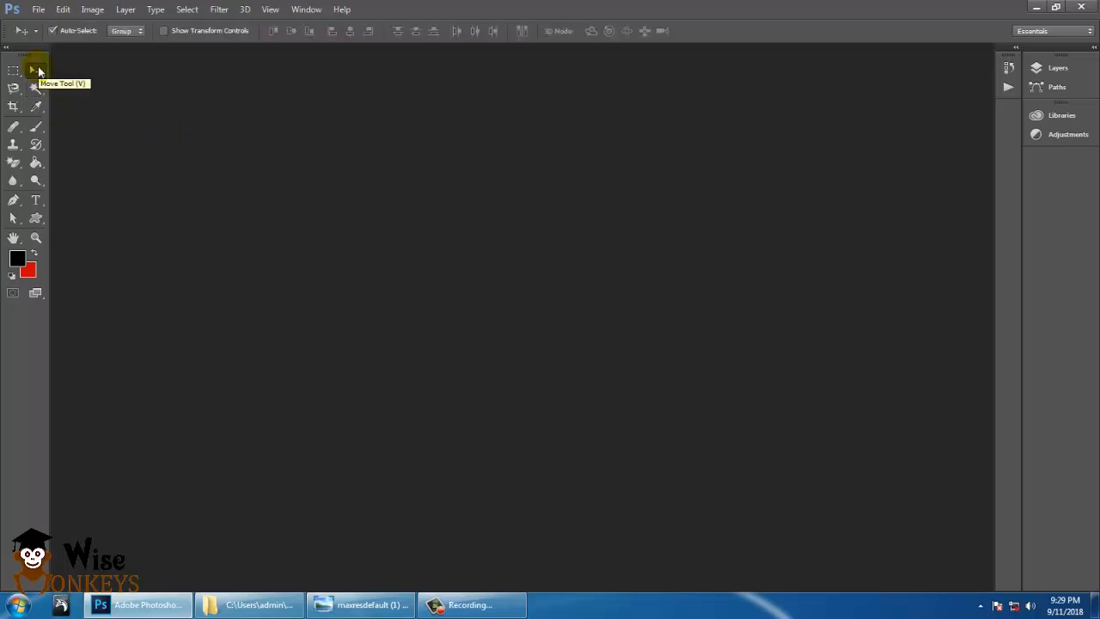
Create a new Web document at 1920 x 1080 pixels with a resolution of 100 pixels/inch, and dismiss the Device Preview.
click(39, 12)
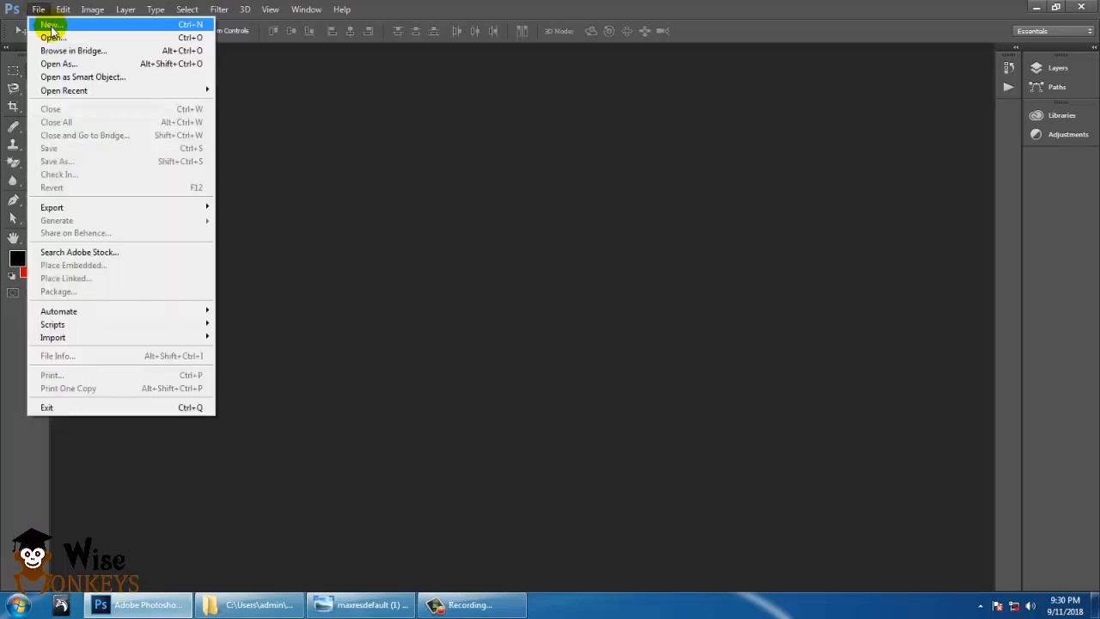
click(50, 25)
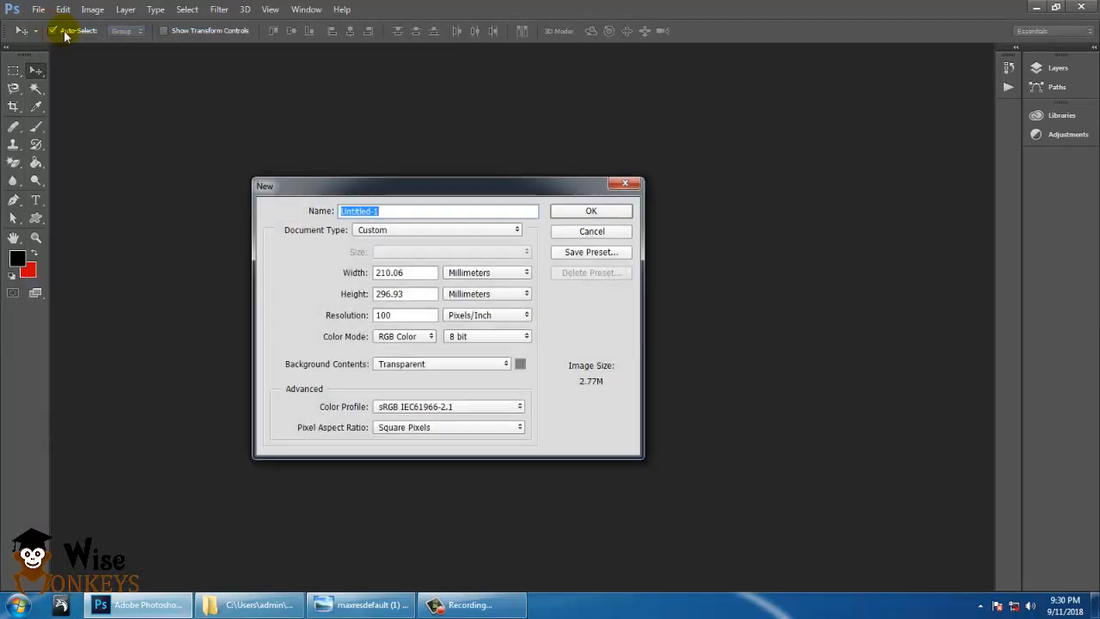
click(423, 233)
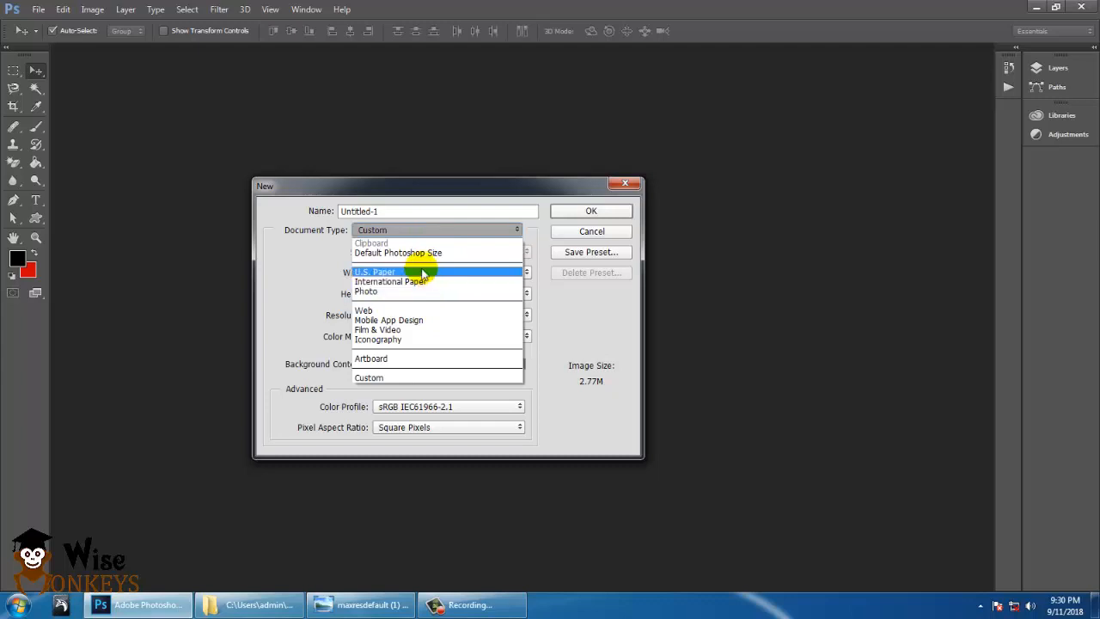
click(431, 311)
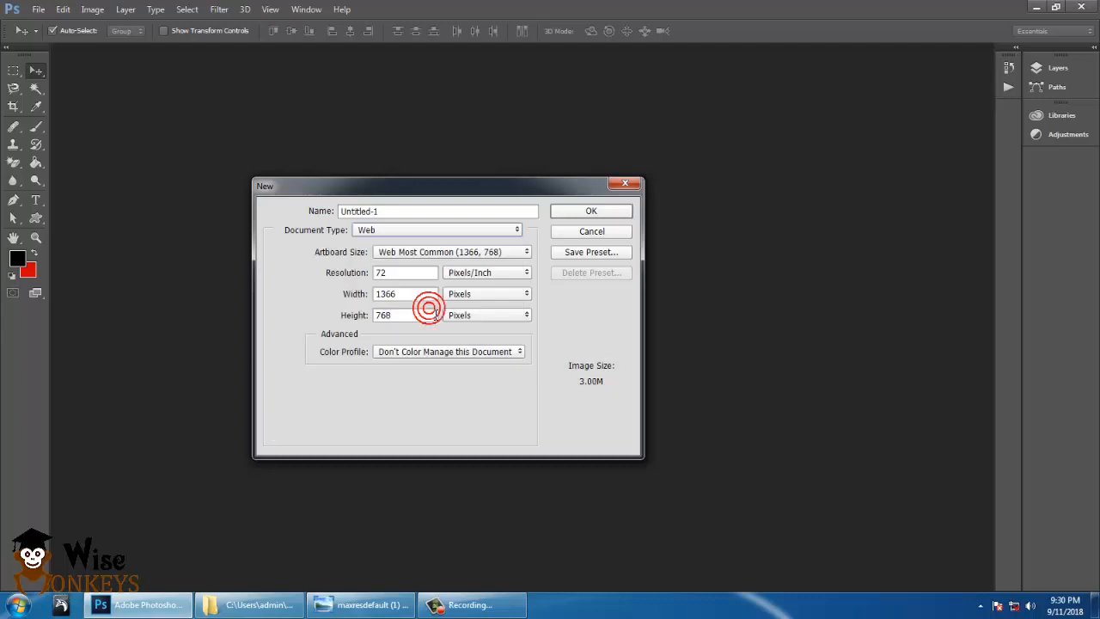
click(468, 251)
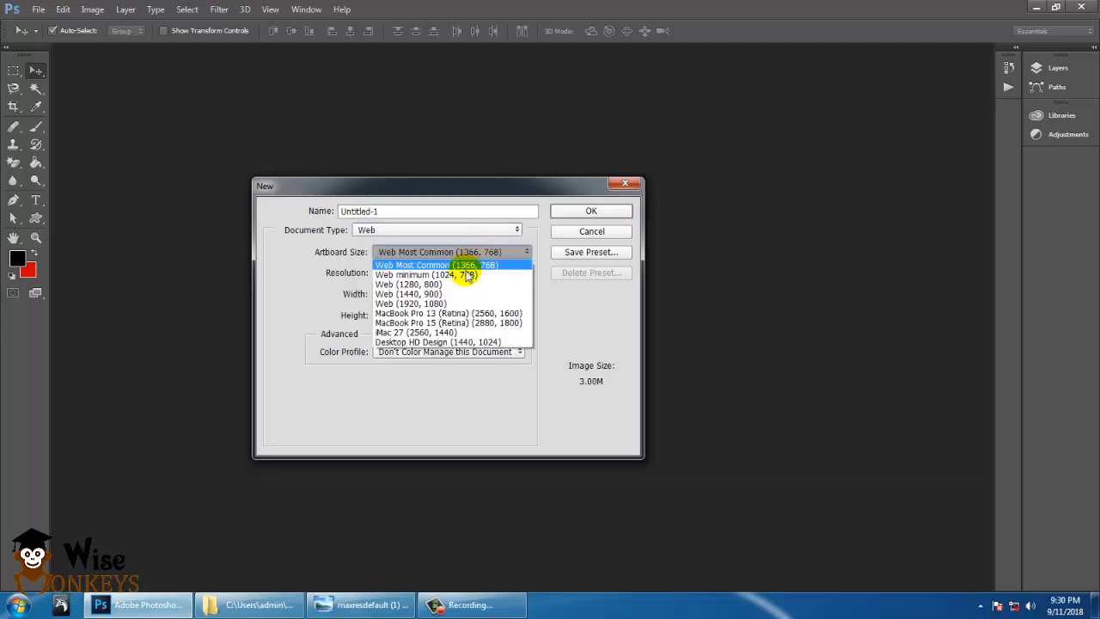
click(454, 303)
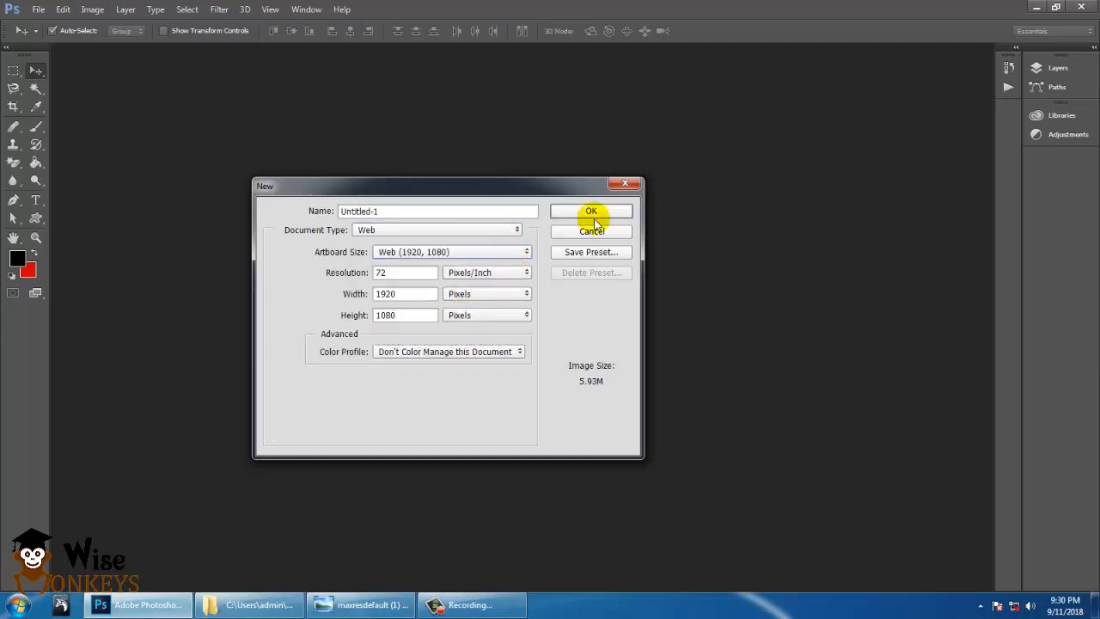
double_click(427, 276)
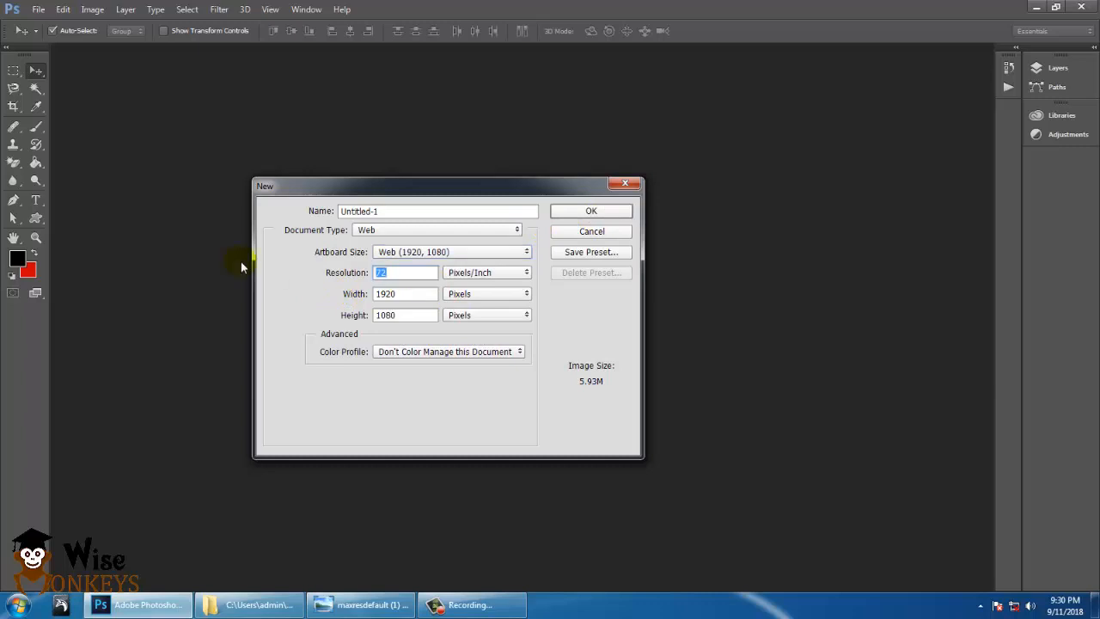
text(100)
click(588, 213)
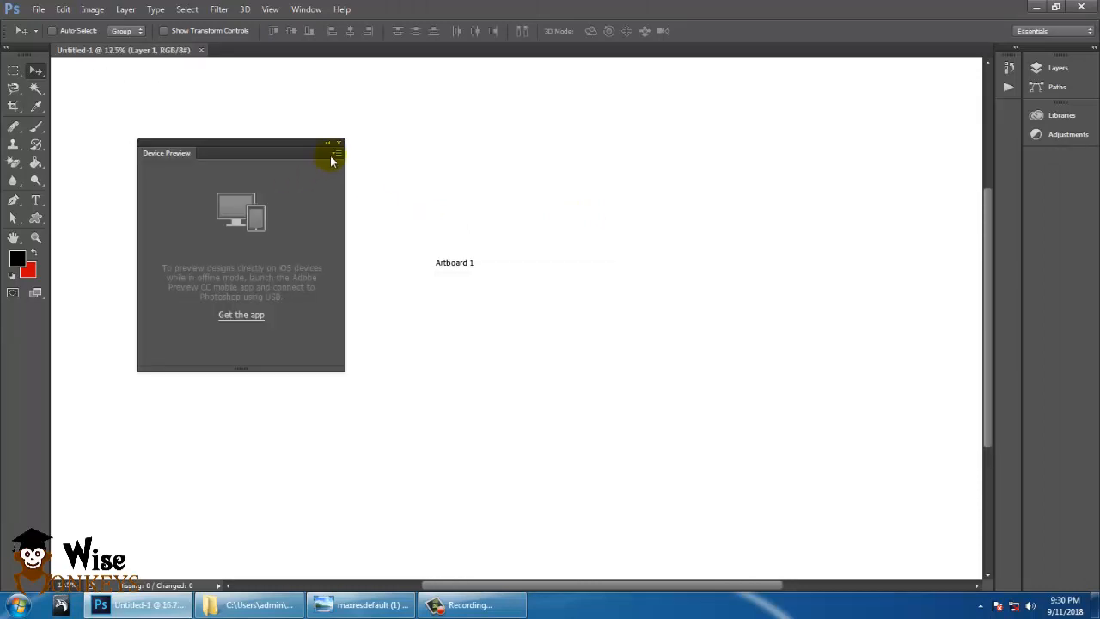
click(339, 143)
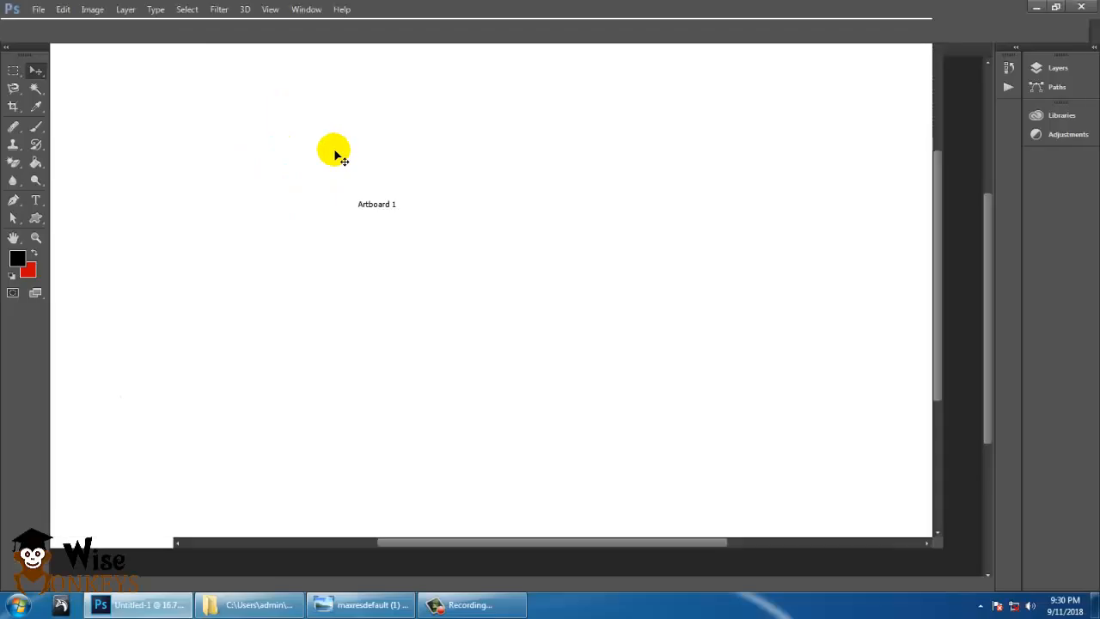
Browse to New folder (2) on the Desktop to find an image to open.
click(38, 10)
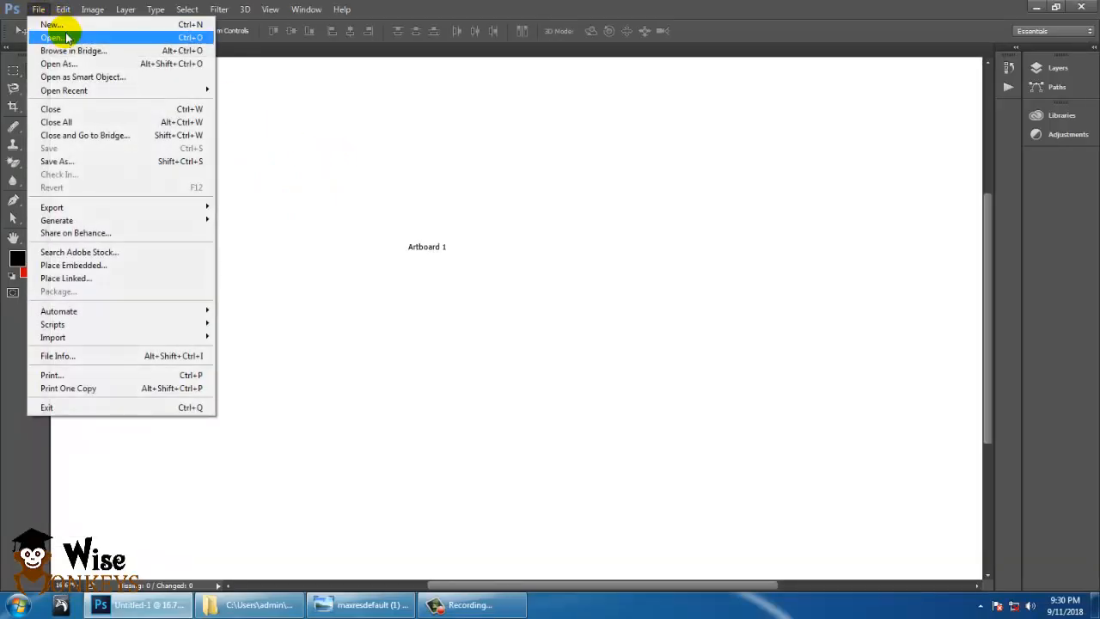
click(66, 38)
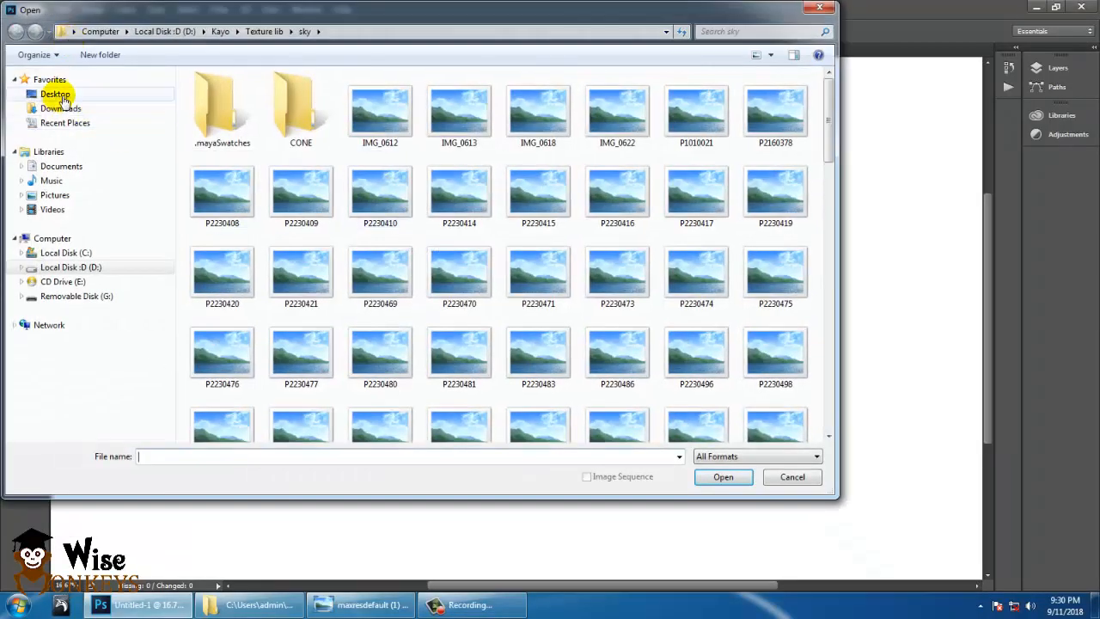
click(62, 98)
click(591, 234)
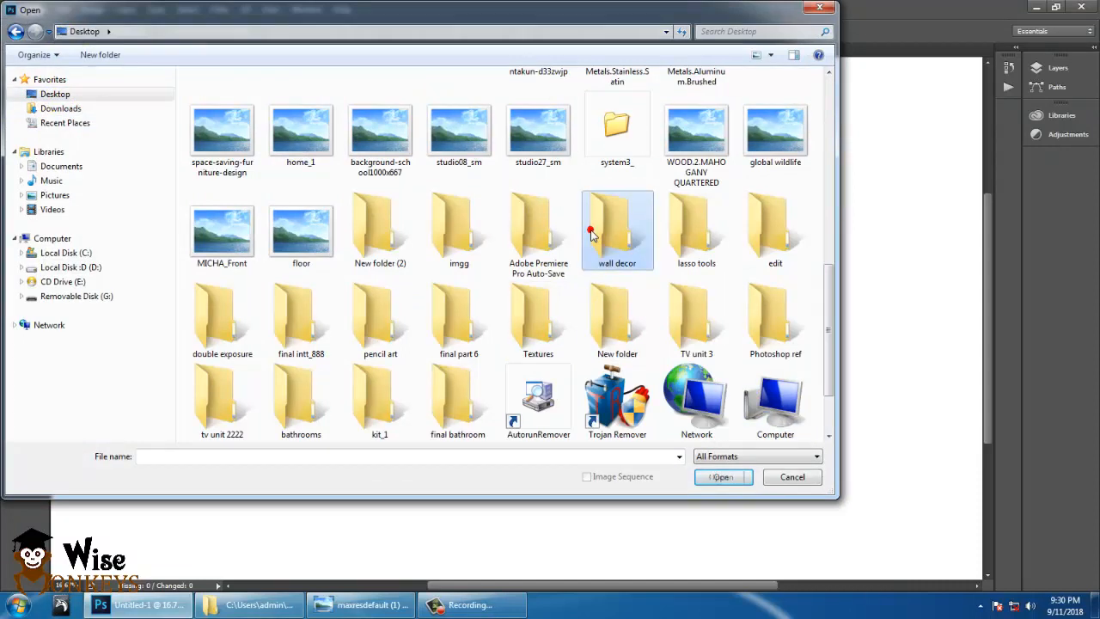
key(Down)
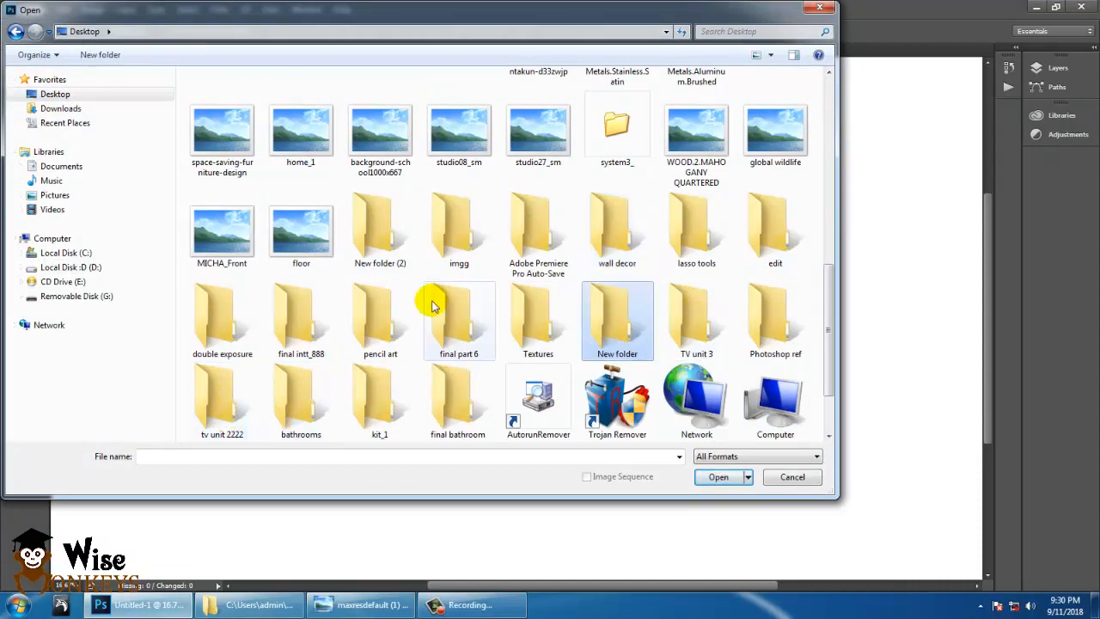
double_click(391, 243)
click(206, 112)
right_click(205, 112)
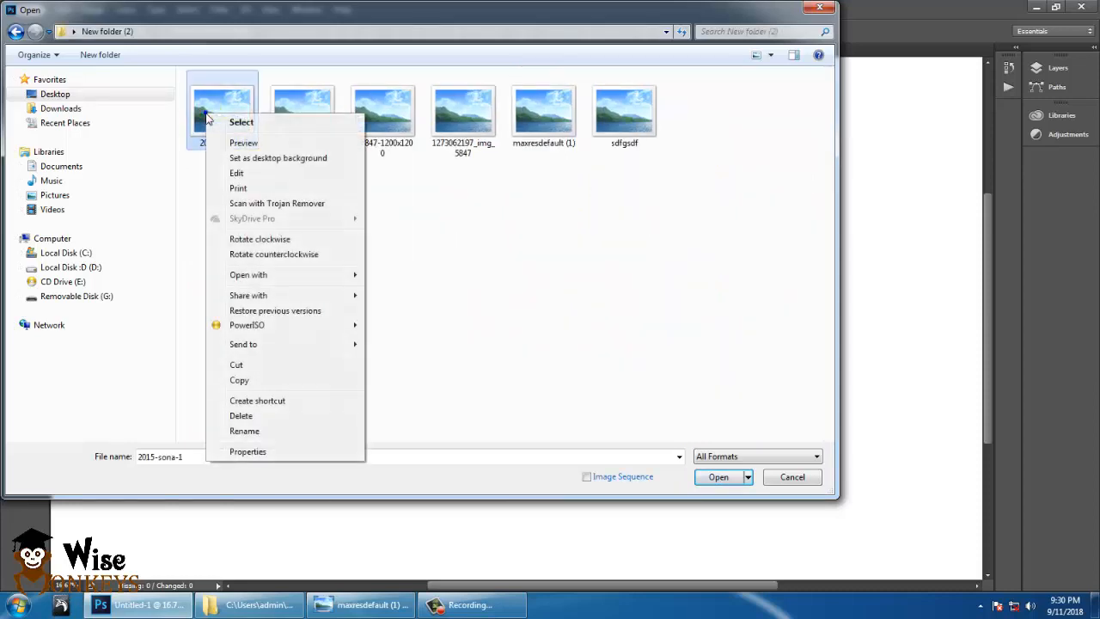
click(247, 140)
key(Right)
key(Right)
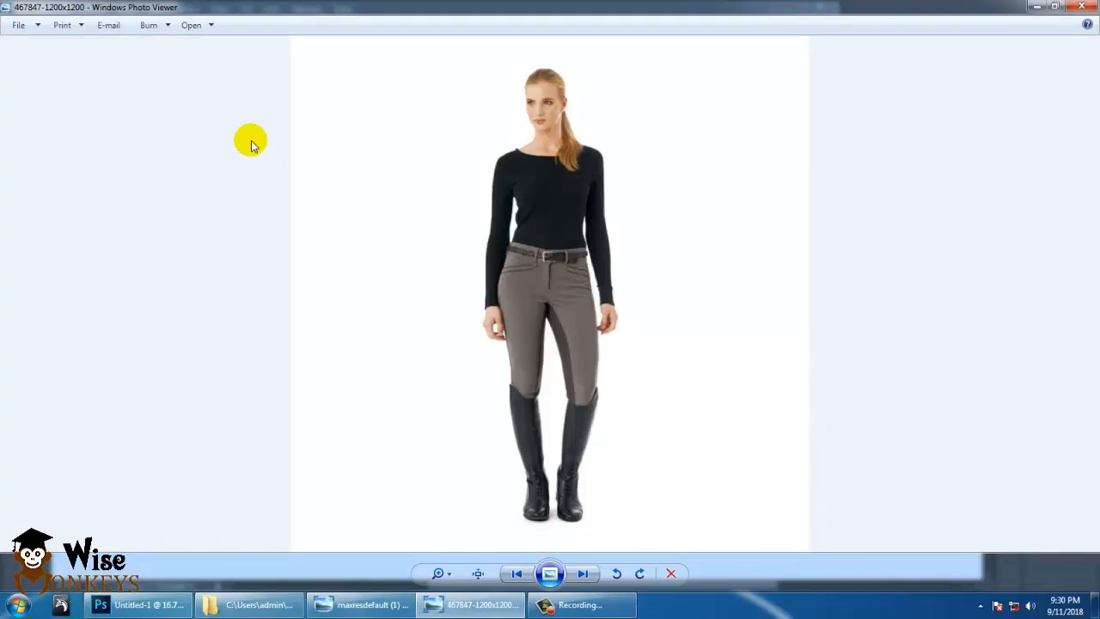
click(1081, 7)
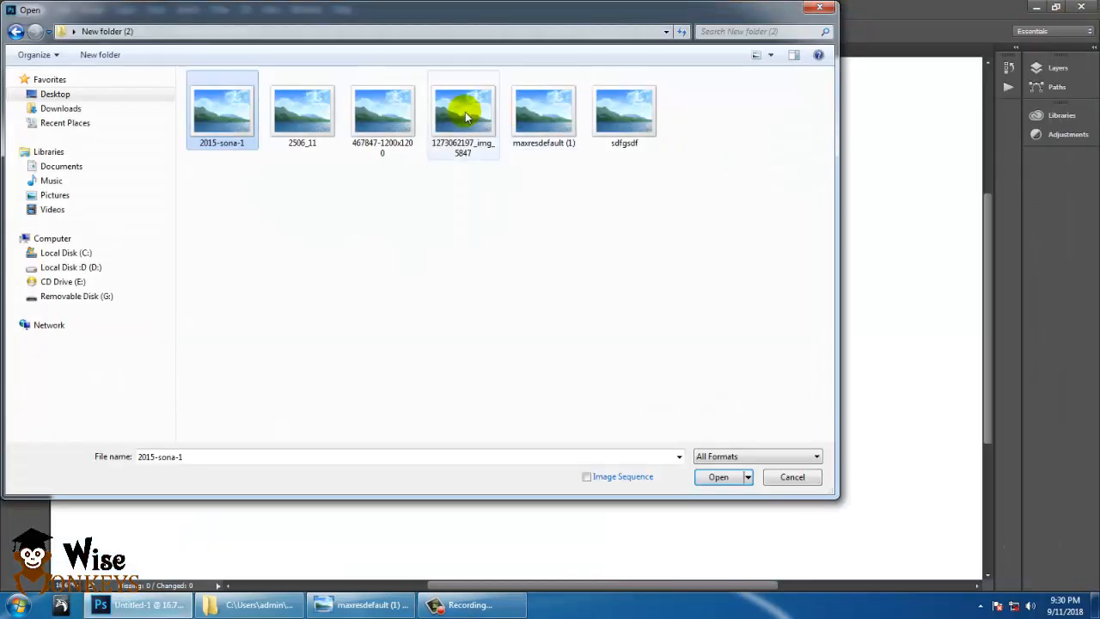
double_click(393, 114)
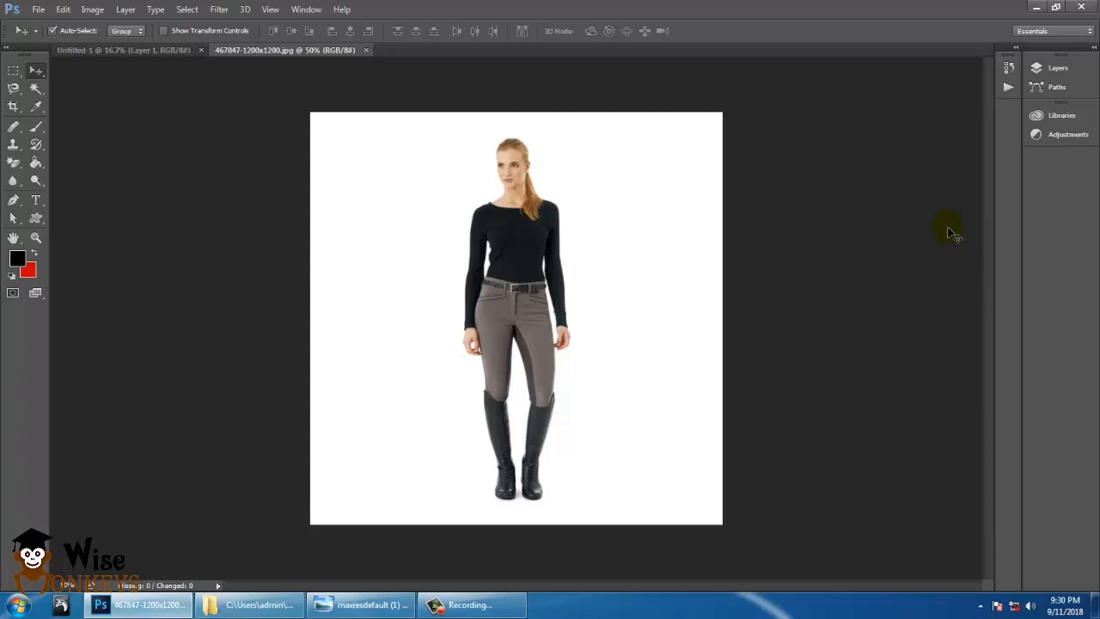
key(F7)
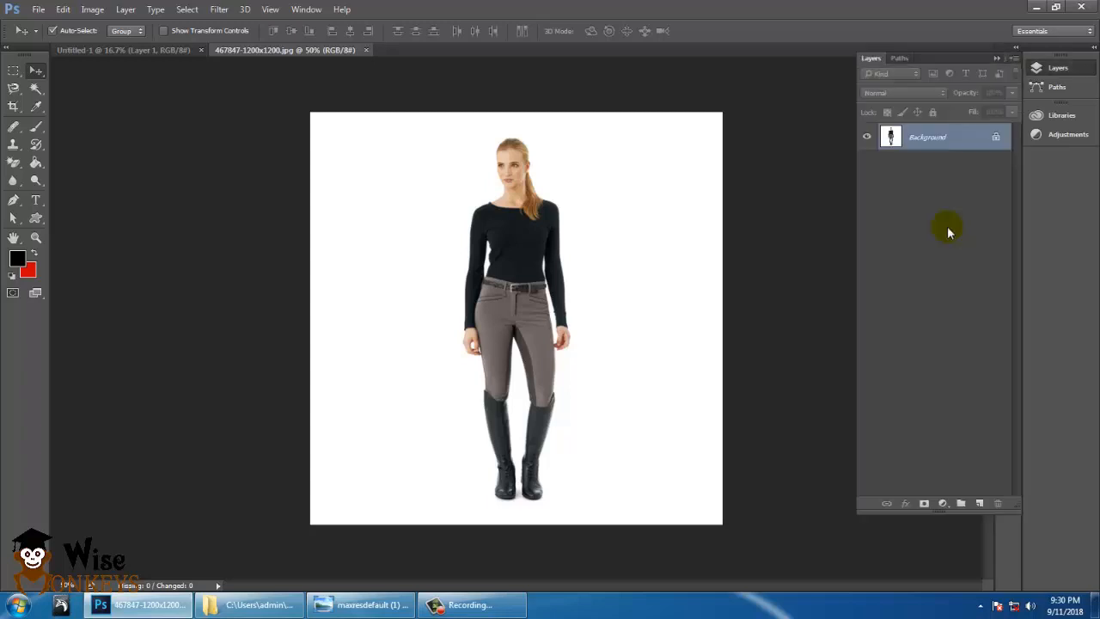
double_click(927, 137)
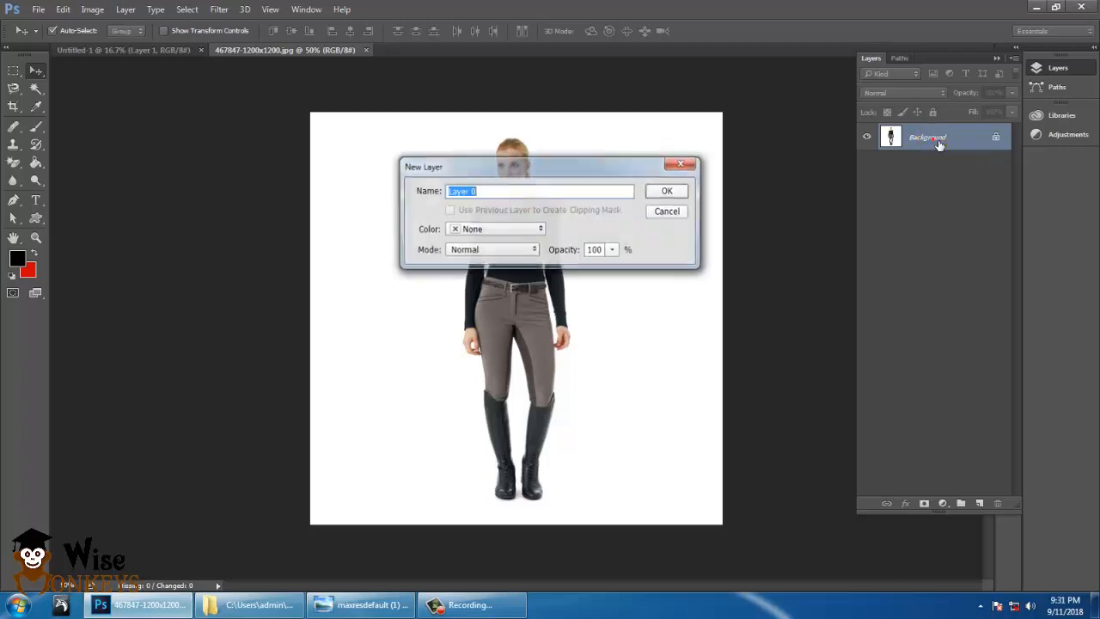
click(675, 193)
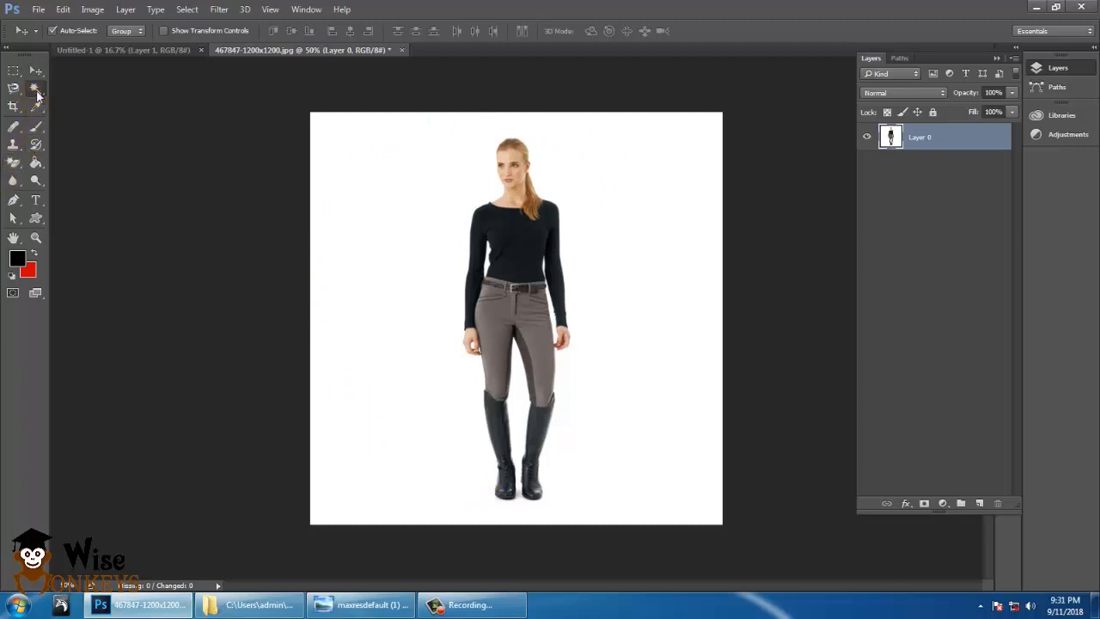
Try the Magic Wand on the white background and on the woman's black top, clearing each selection.
drag(36, 91, 94, 101)
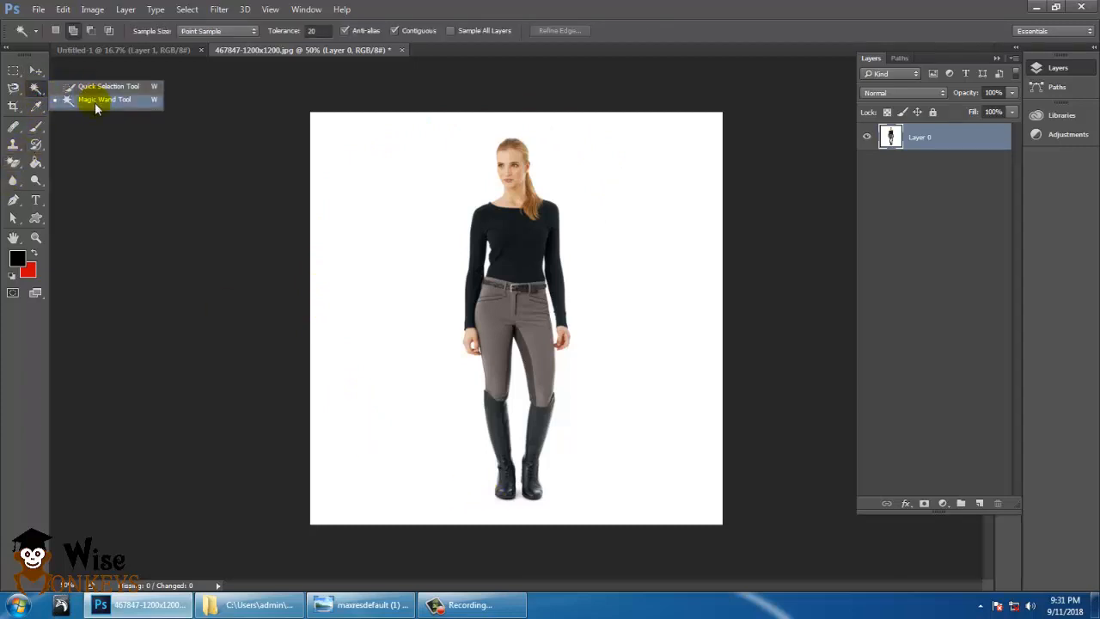
click(95, 103)
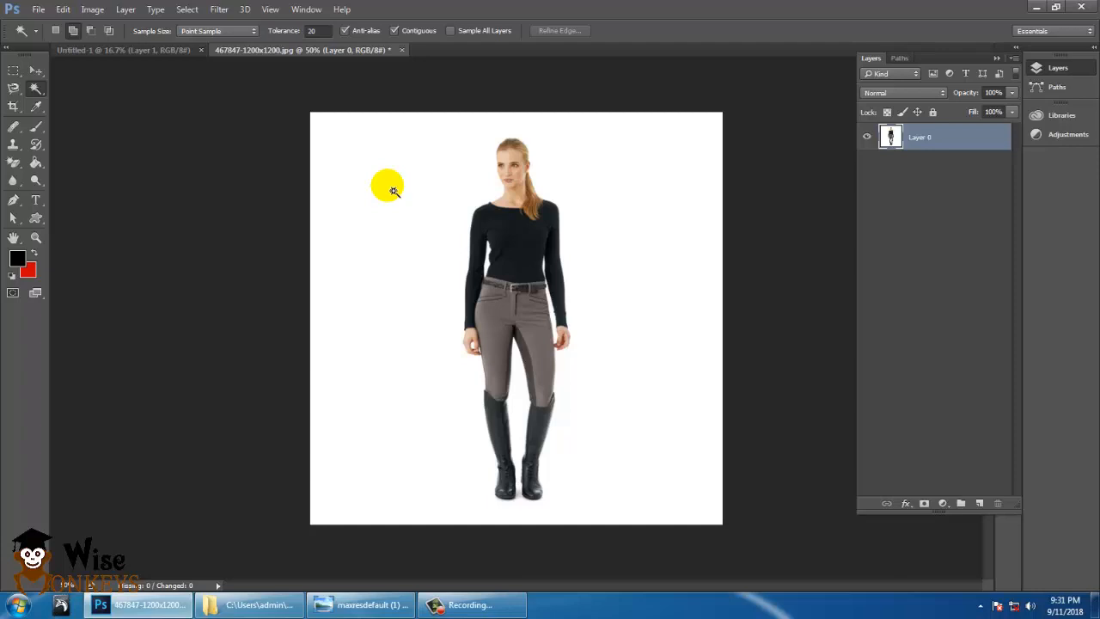
click(391, 189)
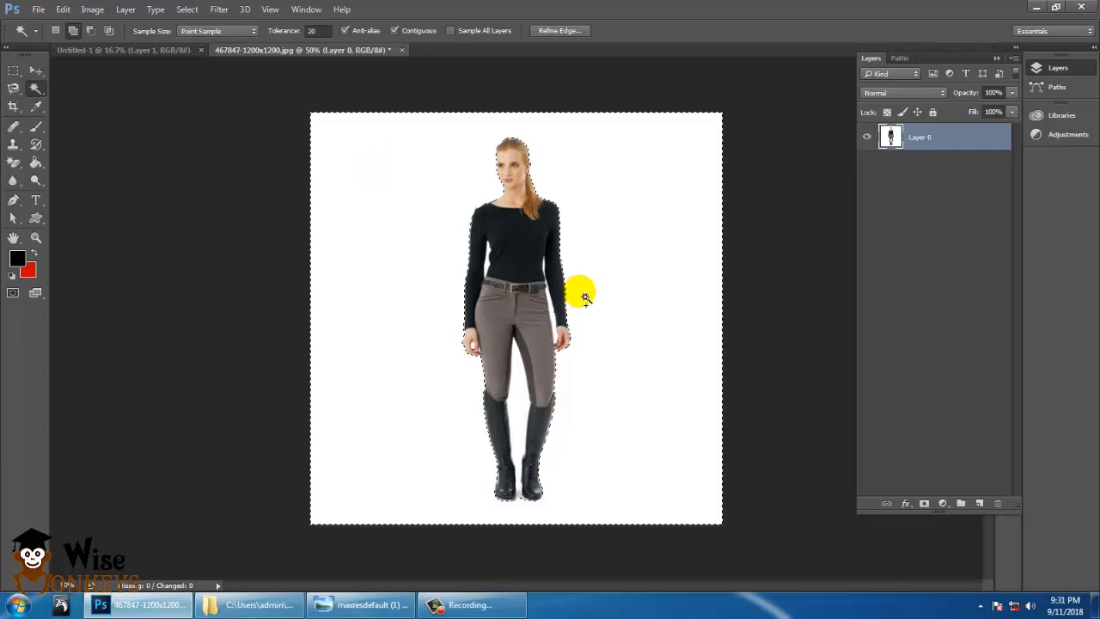
key(ctrl+d)
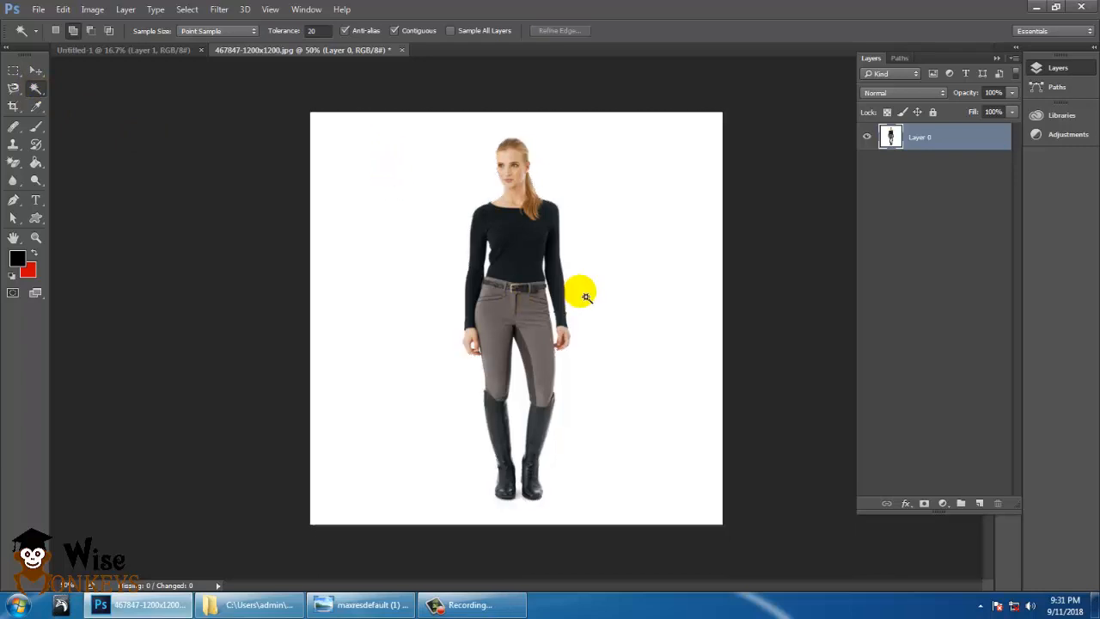
click(521, 266)
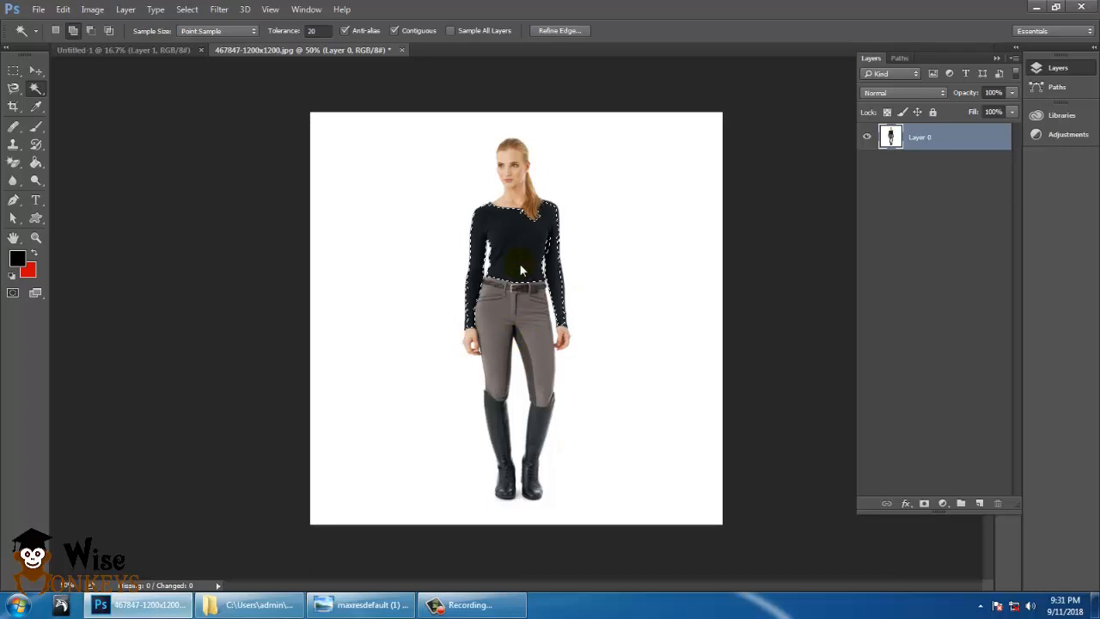
key(ctrl+d)
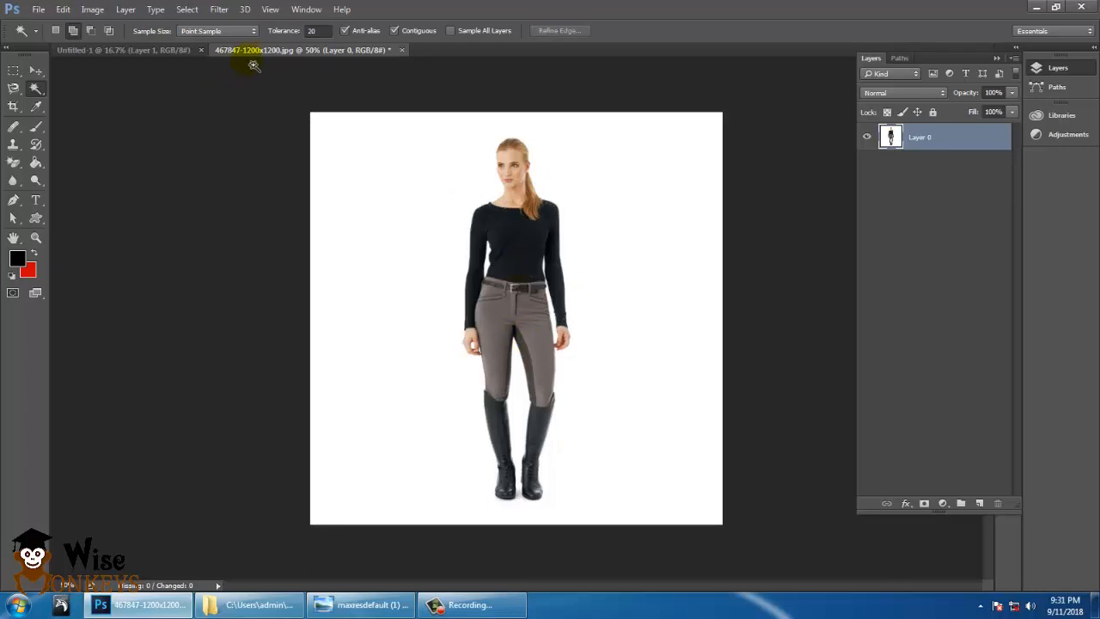
Set the Magic Wand tolerance to 50 and select the white background around the woman.
click(316, 30)
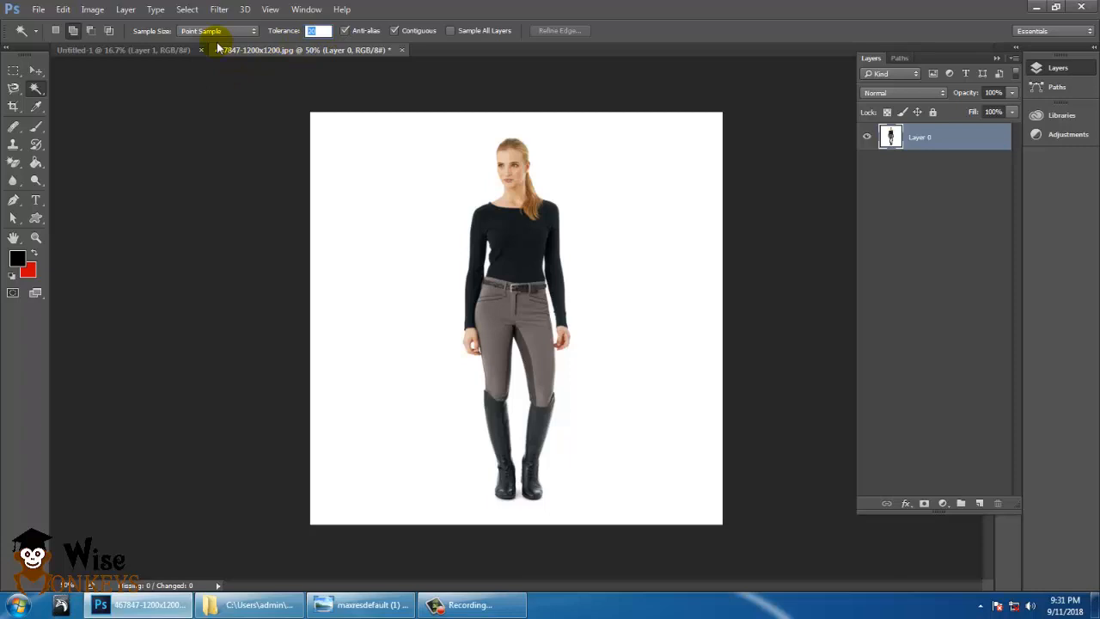
click(426, 132)
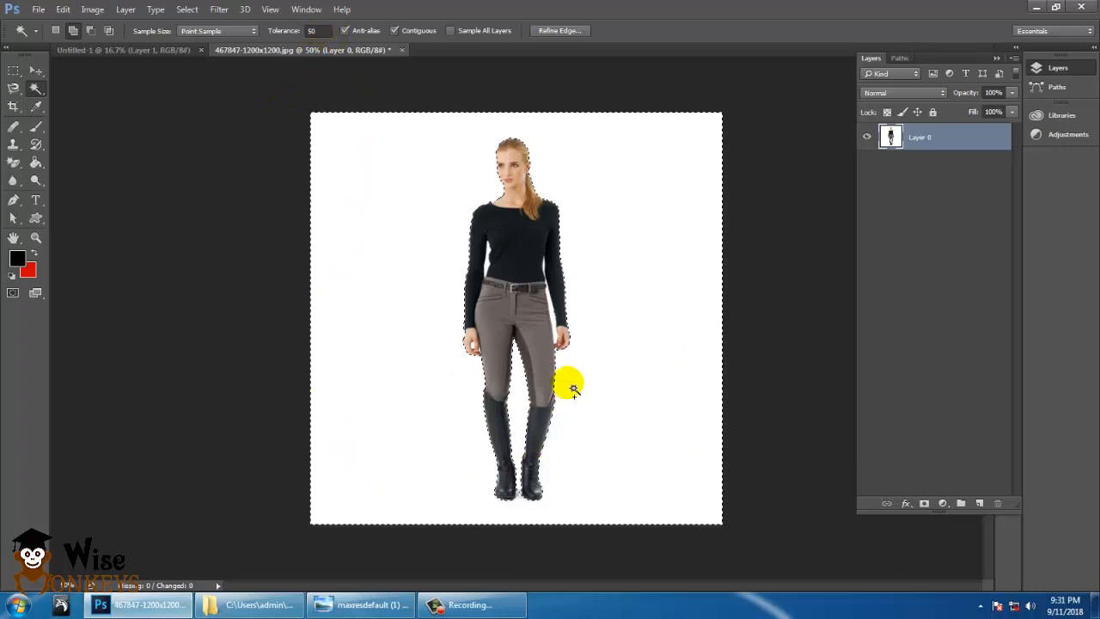
Refine the selection's edge with Smooth 13 and a slight feather, and delete the selected white background.
click(563, 32)
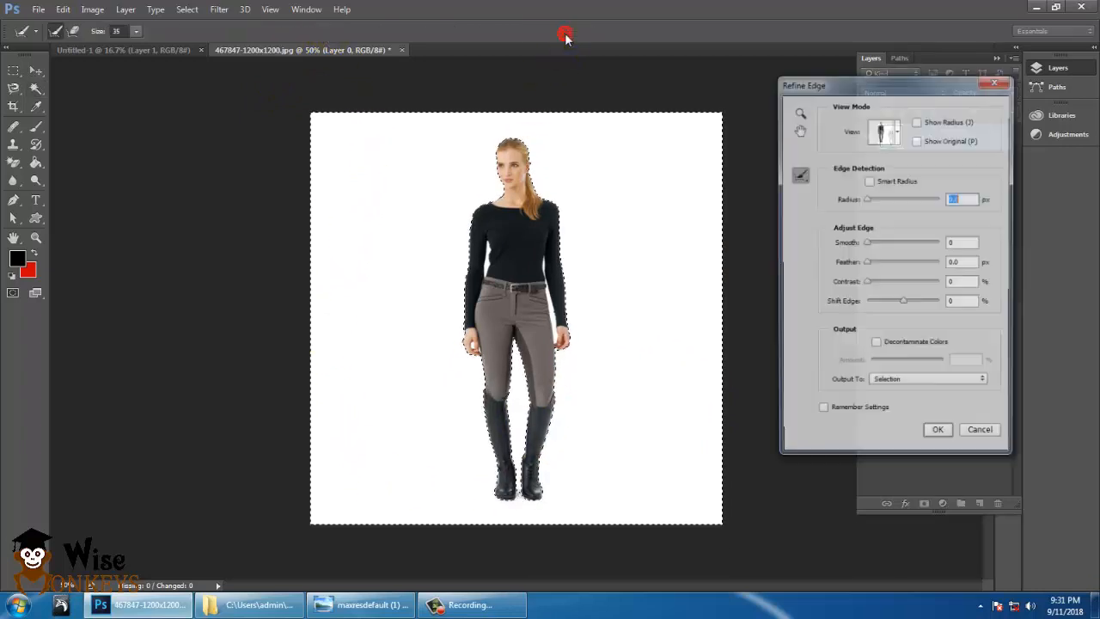
drag(869, 244, 877, 267)
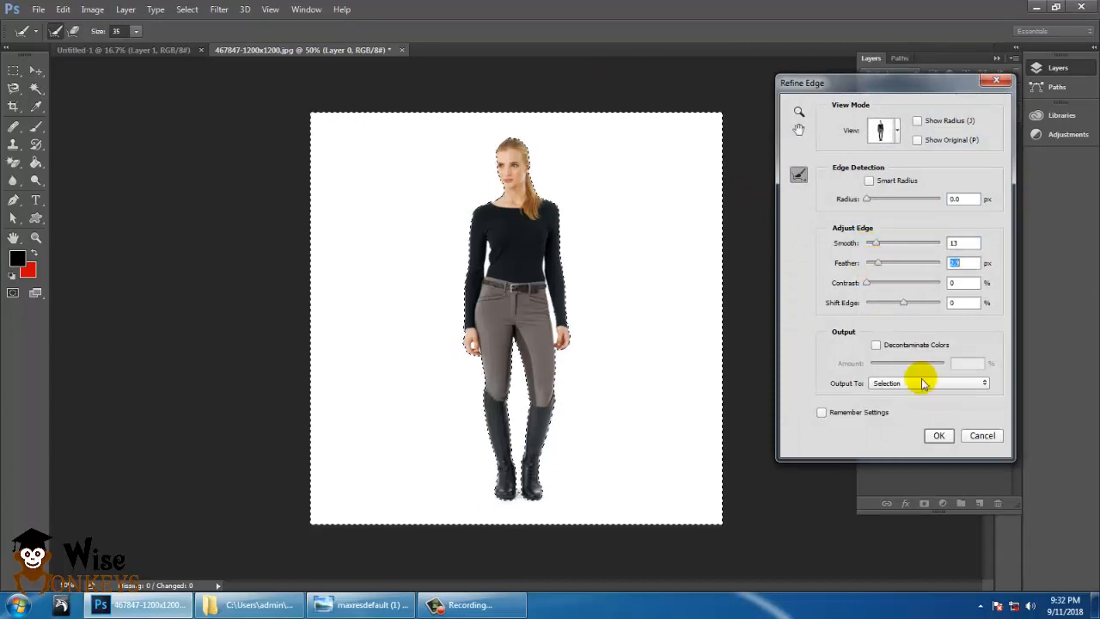
click(937, 435)
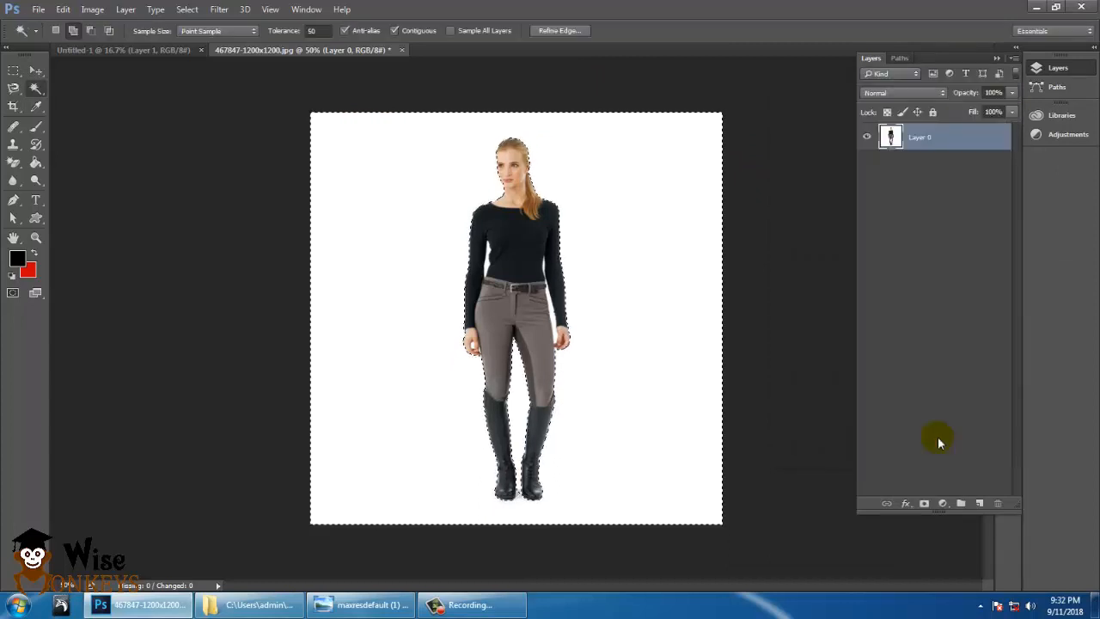
key(Delete)
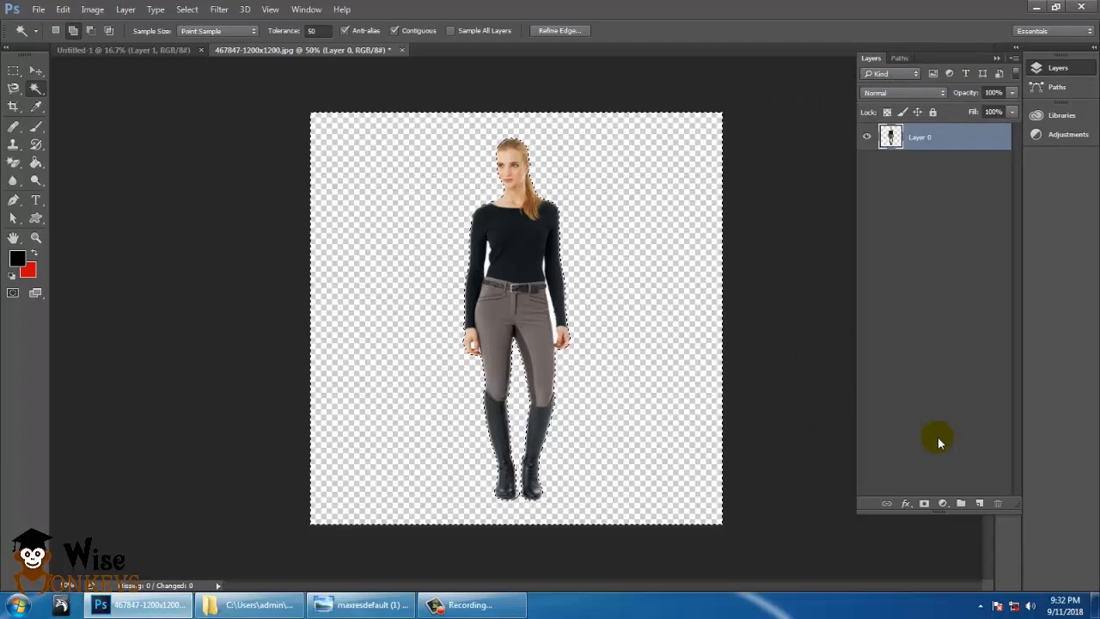
Clear the selection and shift the cut-out woman slightly to the right on the transparent canvas.
click(36, 70)
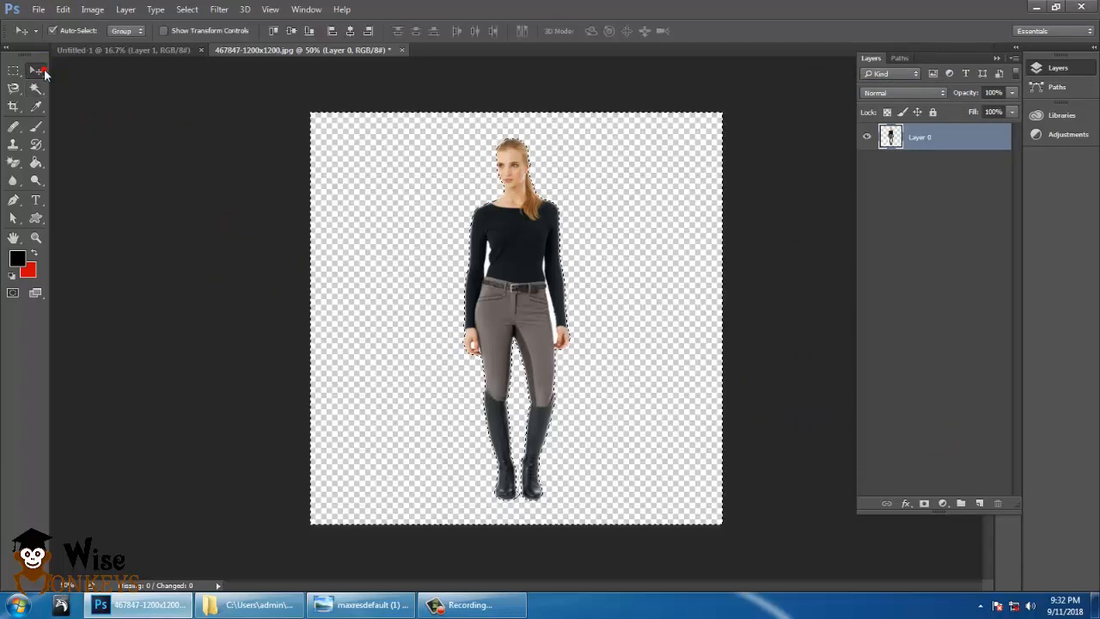
click(186, 9)
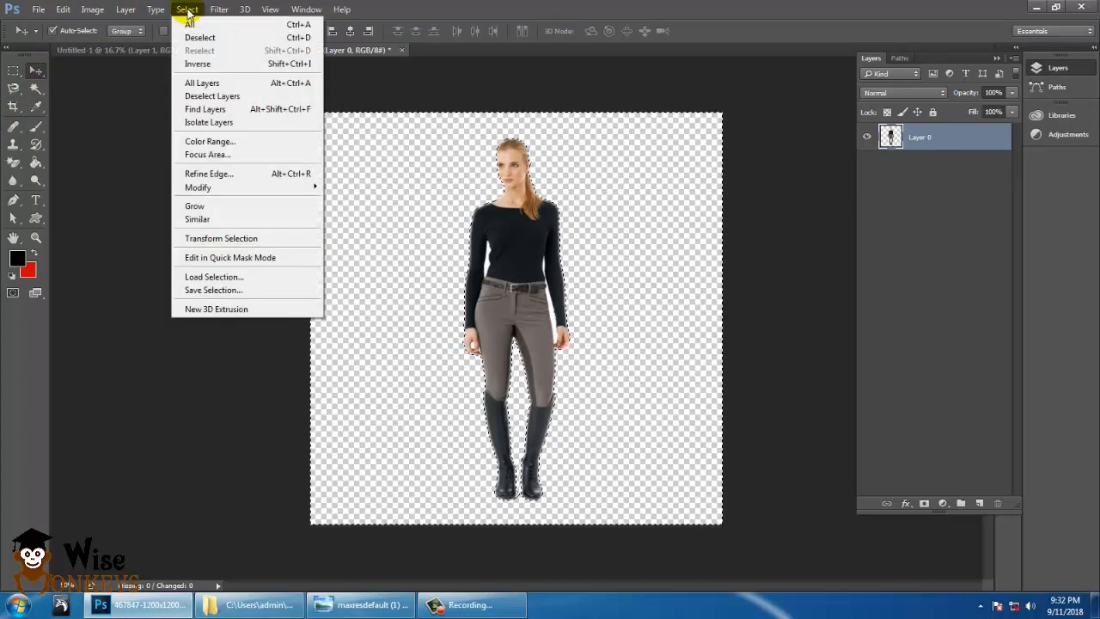
click(233, 37)
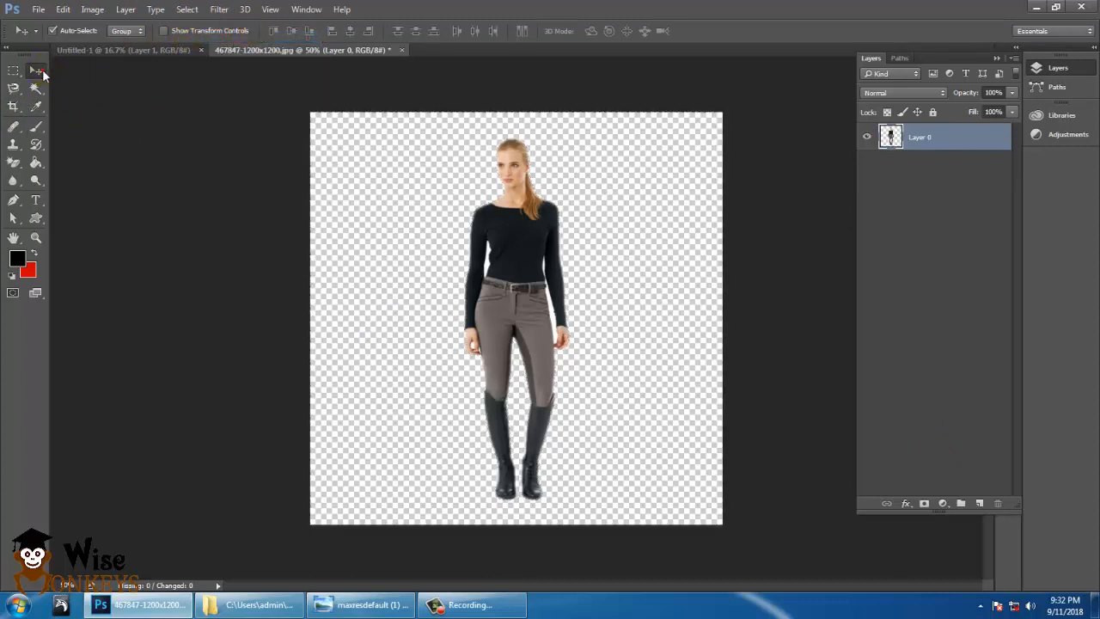
drag(495, 288, 504, 187)
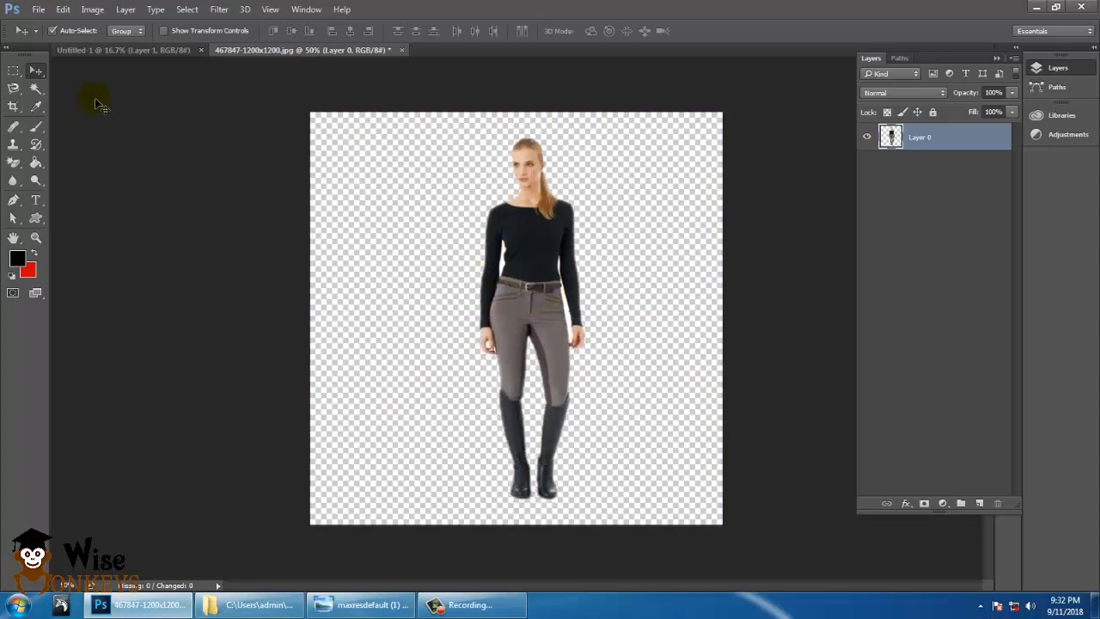
In the Untitled-1 document, set the foreground color to light blue and fill Layer 1 with it.
click(154, 51)
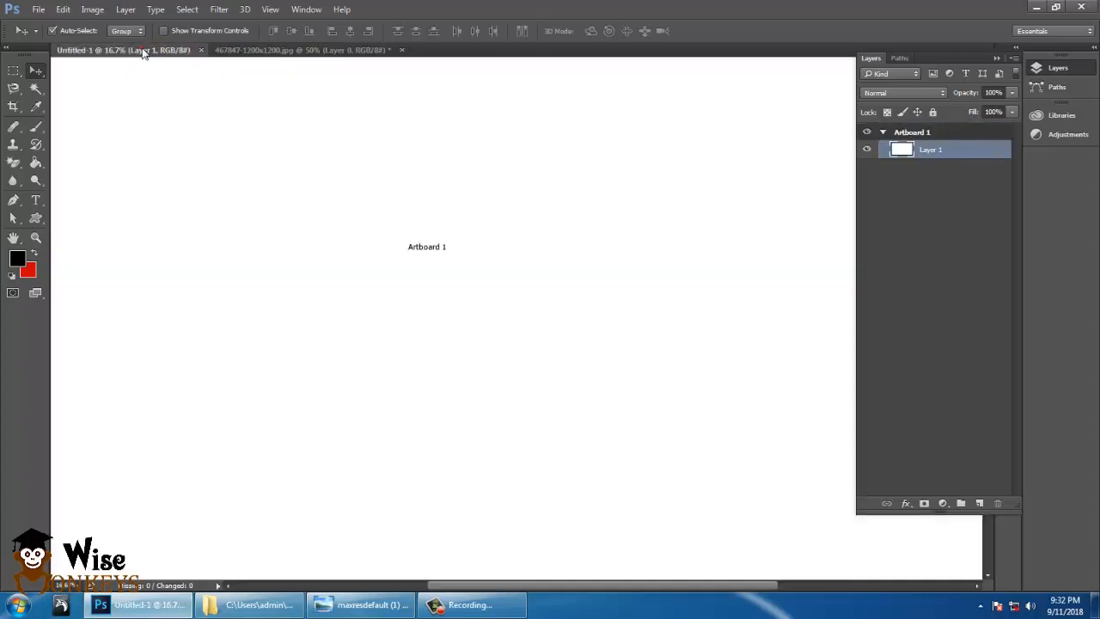
key(i)
click(17, 260)
click(735, 47)
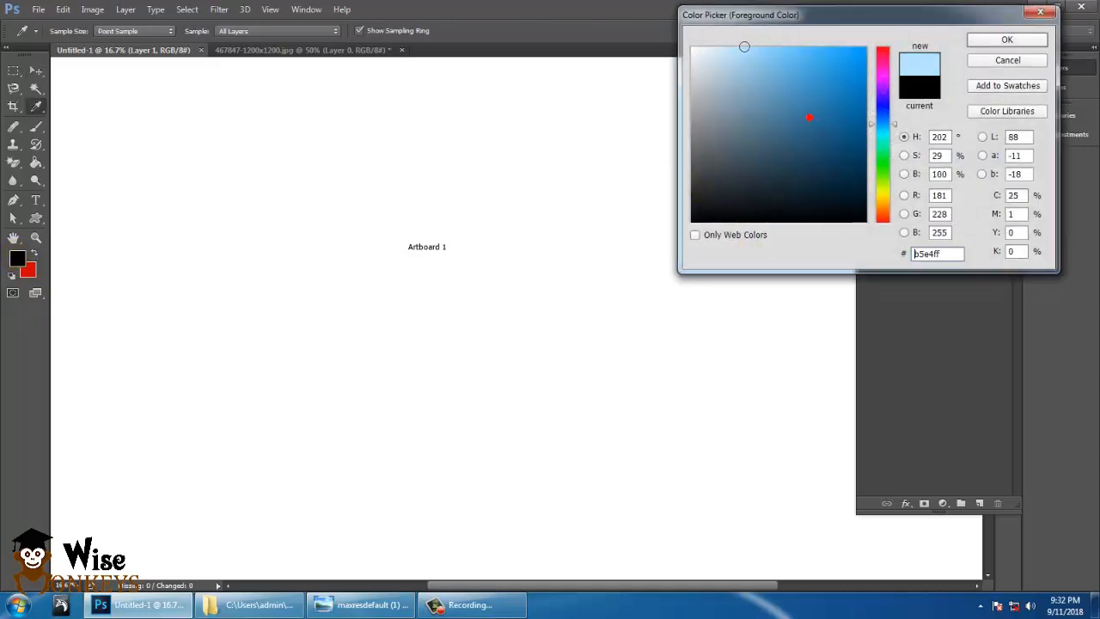
click(1006, 39)
key(v)
key(alt+BackSpace)
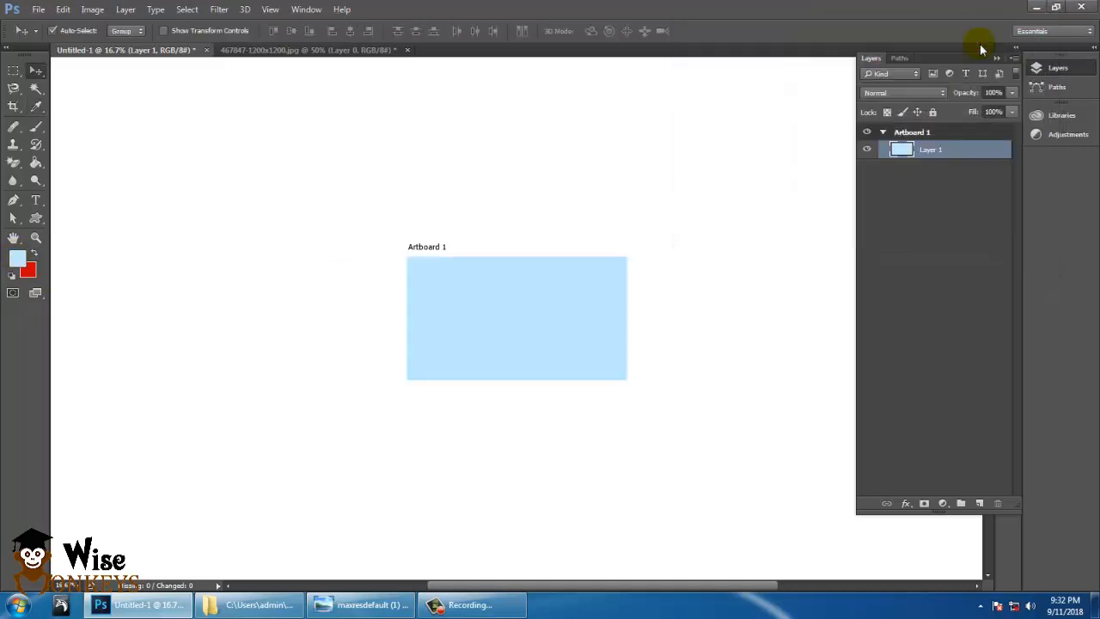
key(ctrl+plus)
key(ctrl+plus)
key(ctrl+plus)
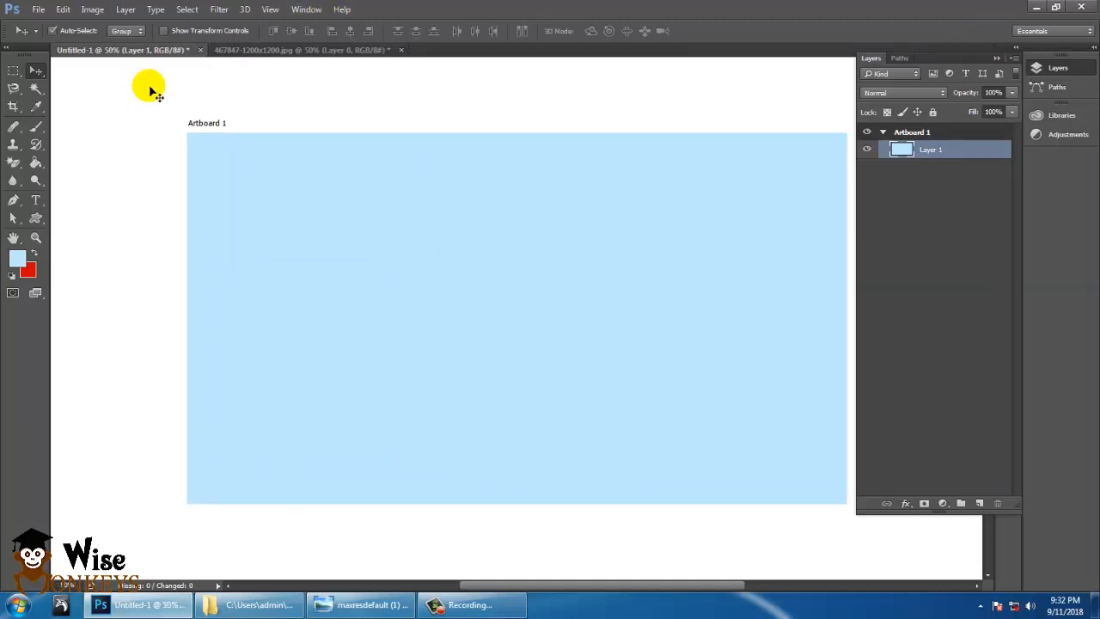
click(296, 49)
drag(535, 277, 329, 314)
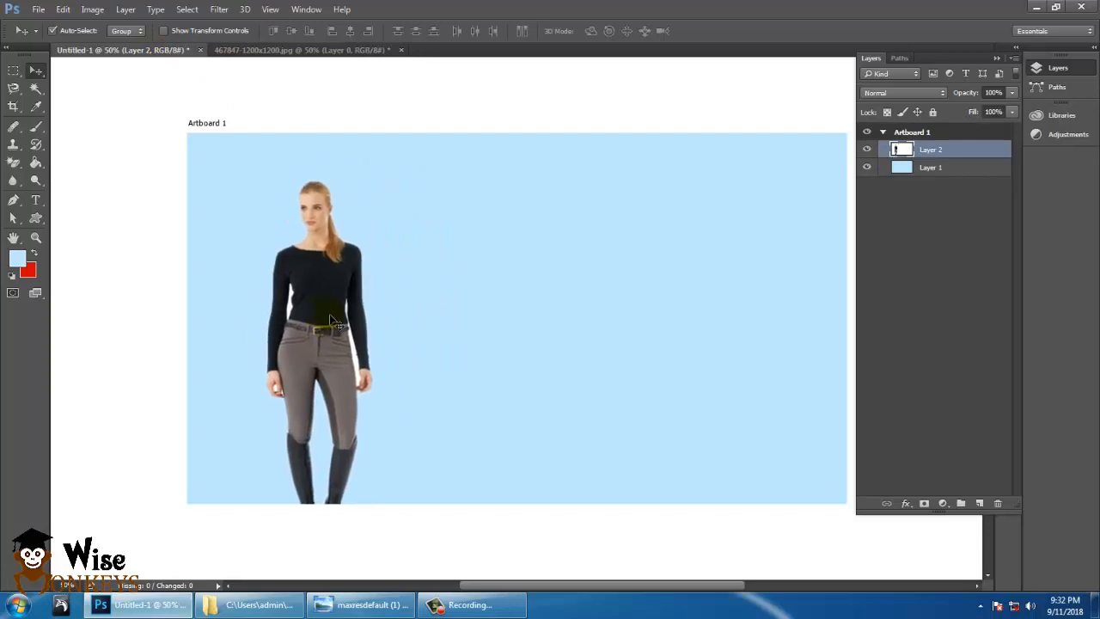
On Layer 2, select the leftover white gaps between the woman's arms and torso with the Magic Wand, delete them and deselect.
click(461, 292)
key(ctrl+1)
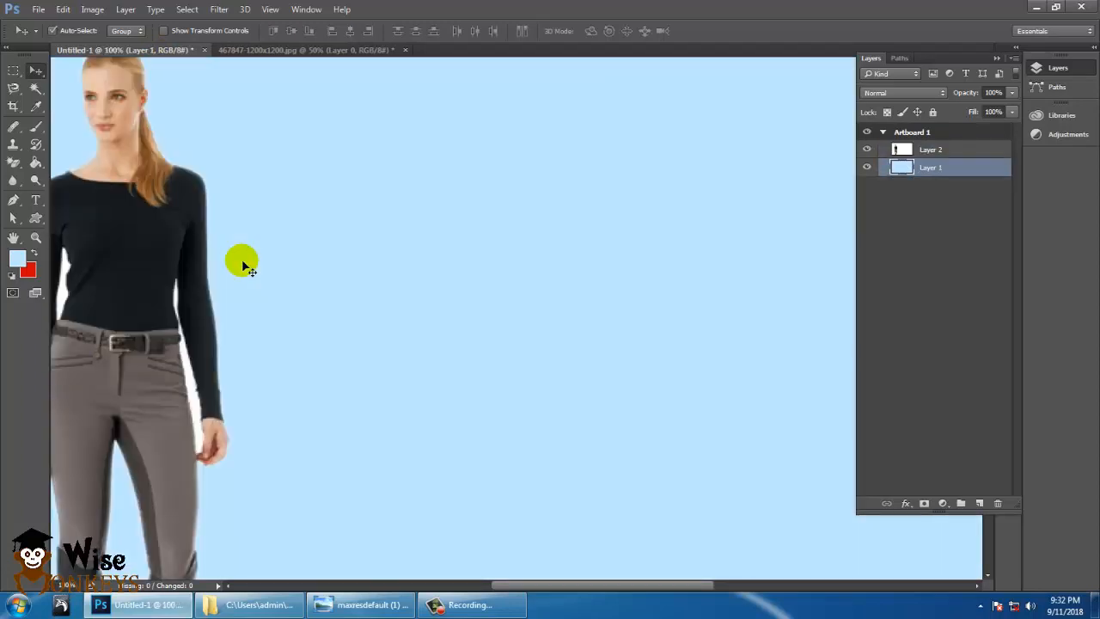
drag(352, 246, 375, 239)
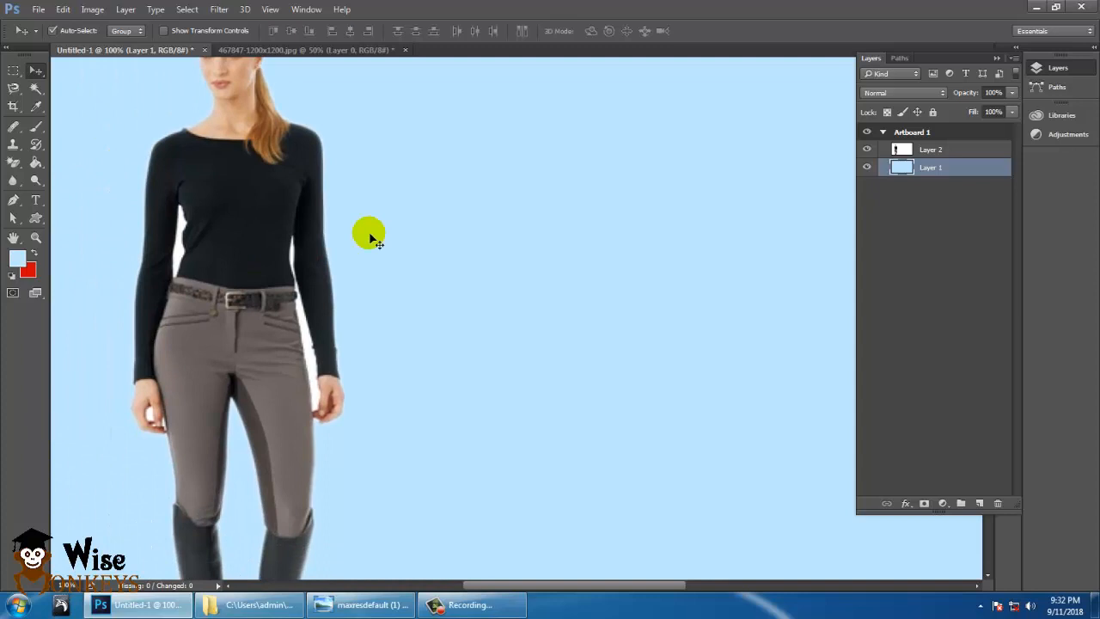
key(ctrl+plus)
drag(266, 254, 513, 237)
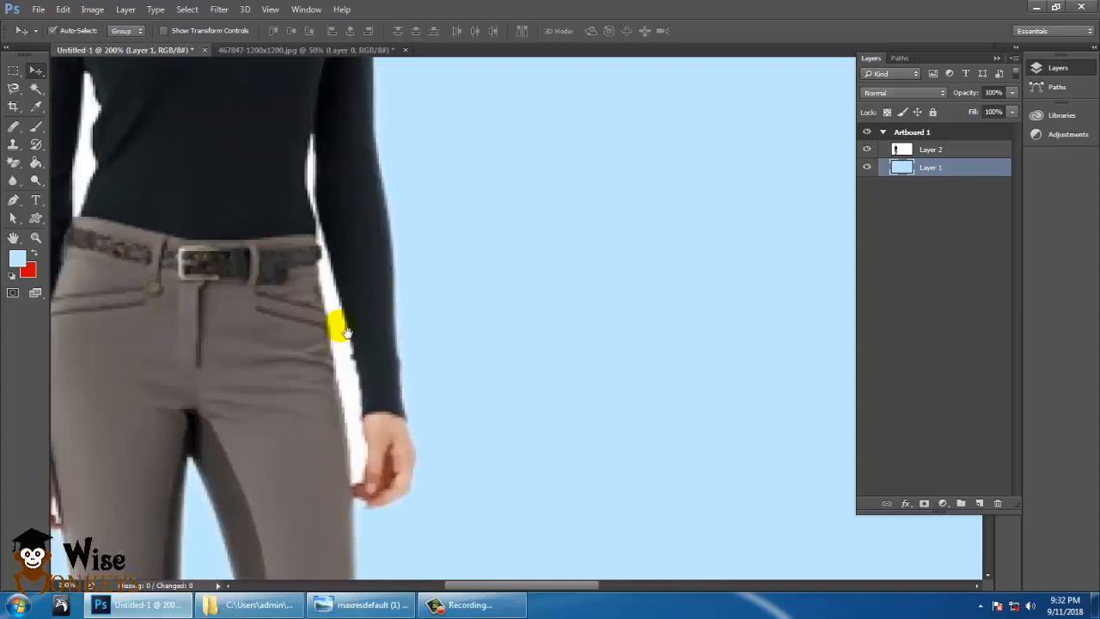
drag(341, 331, 375, 326)
click(936, 150)
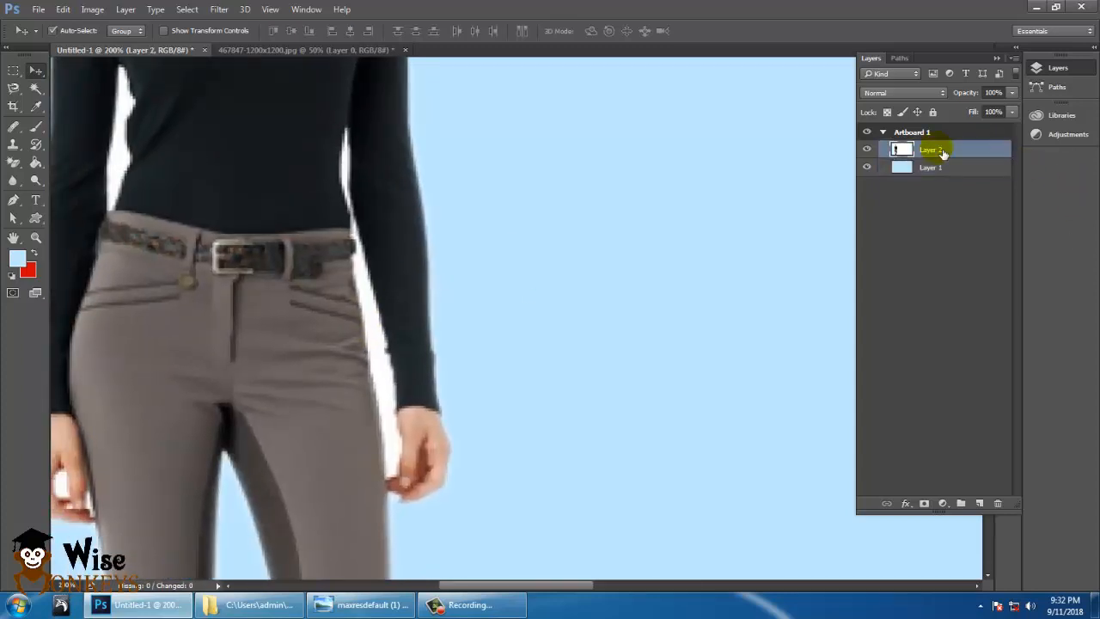
click(35, 89)
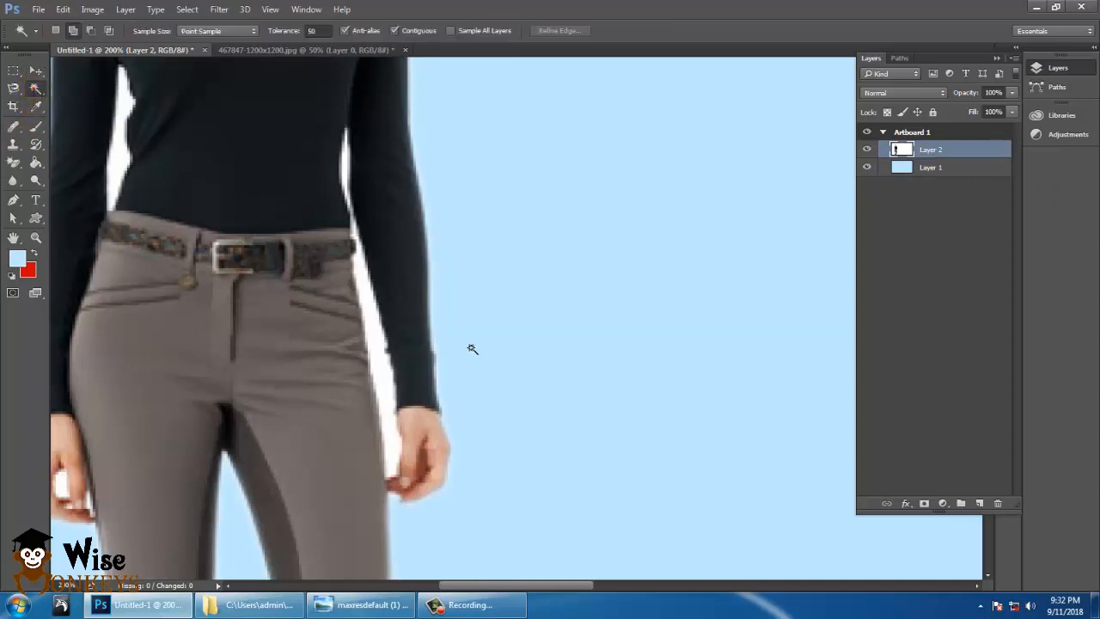
click(385, 361)
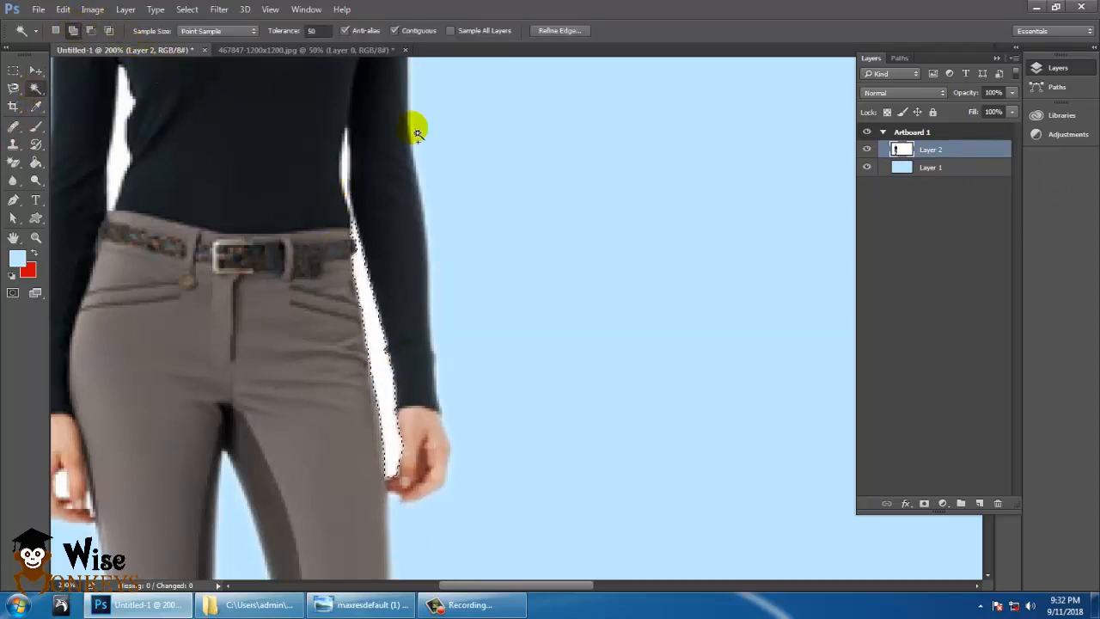
drag(230, 214, 462, 257)
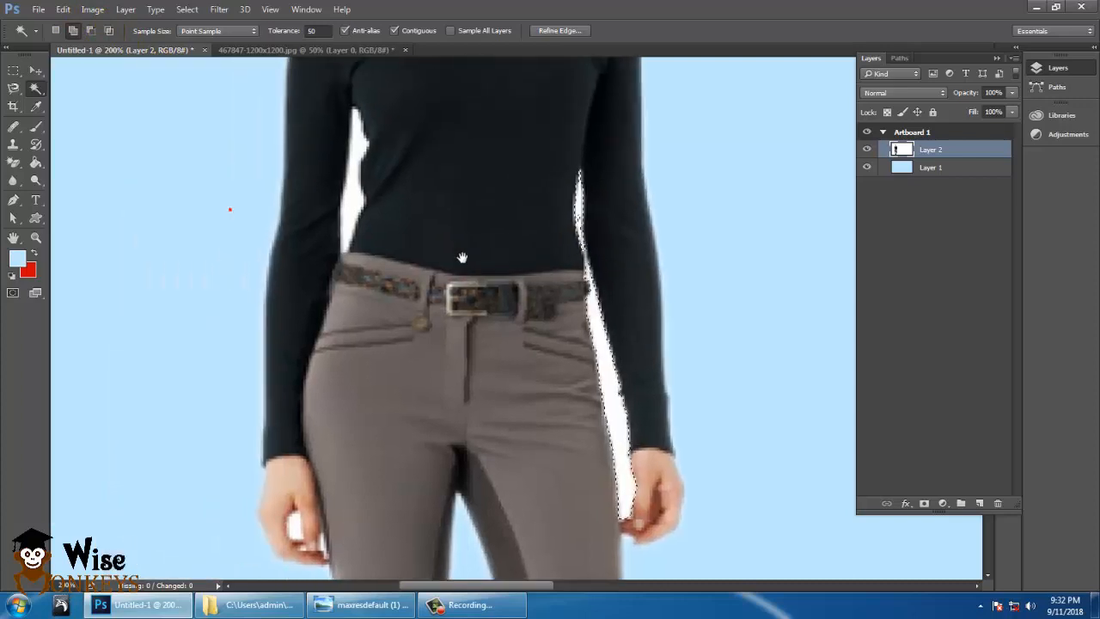
click(356, 201)
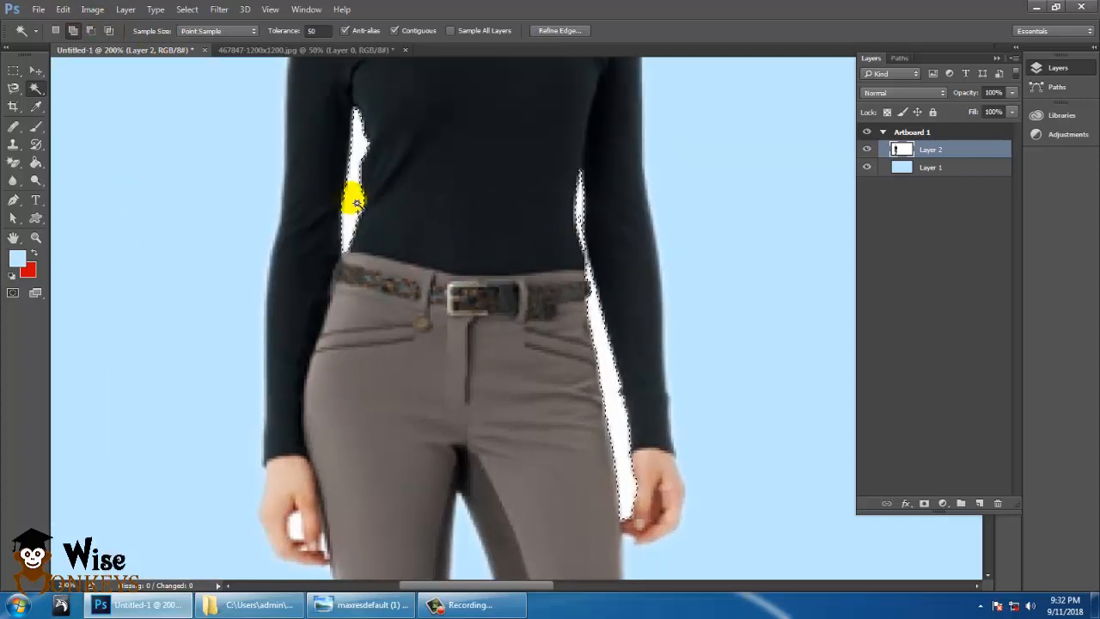
key(Delete)
key(ctrl+d)
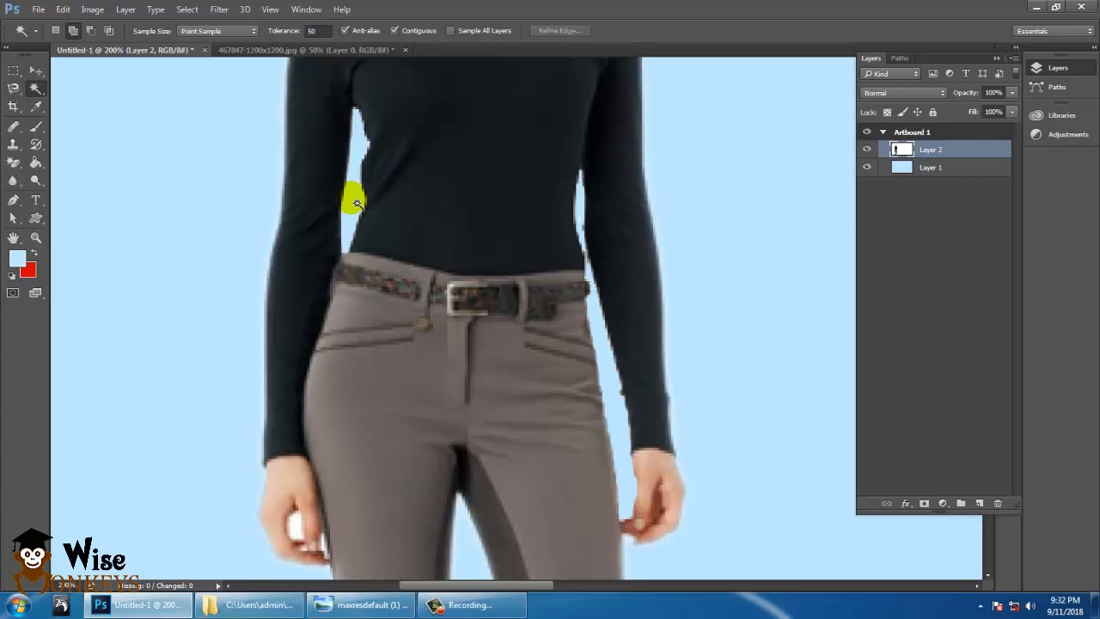
key(ctrl+minus)
key(ctrl+minus)
key(ctrl+minus)
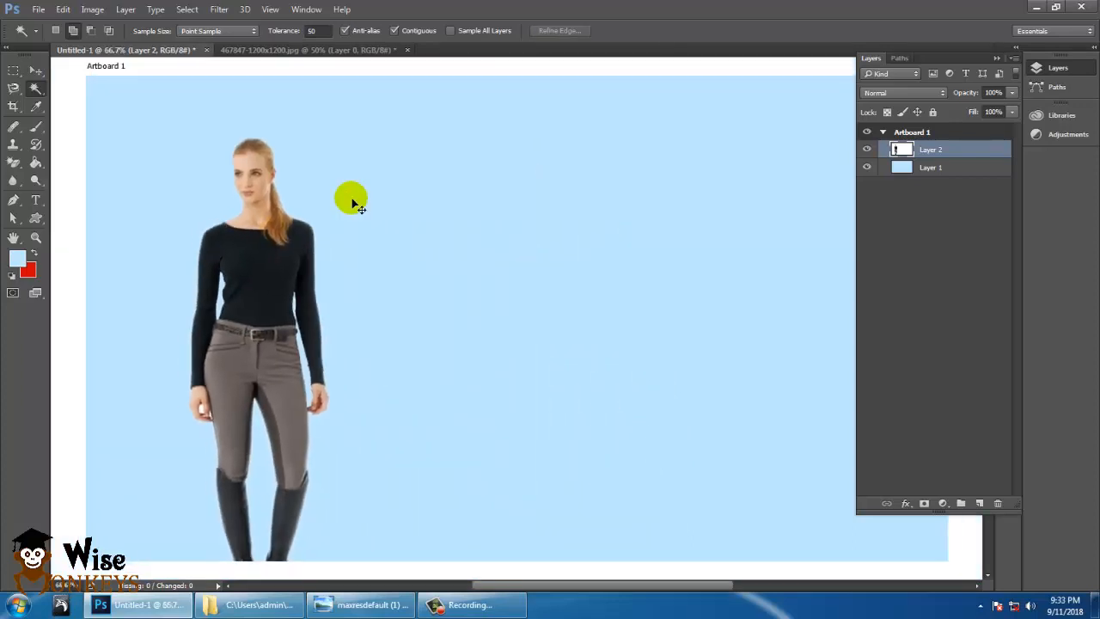
click(35, 71)
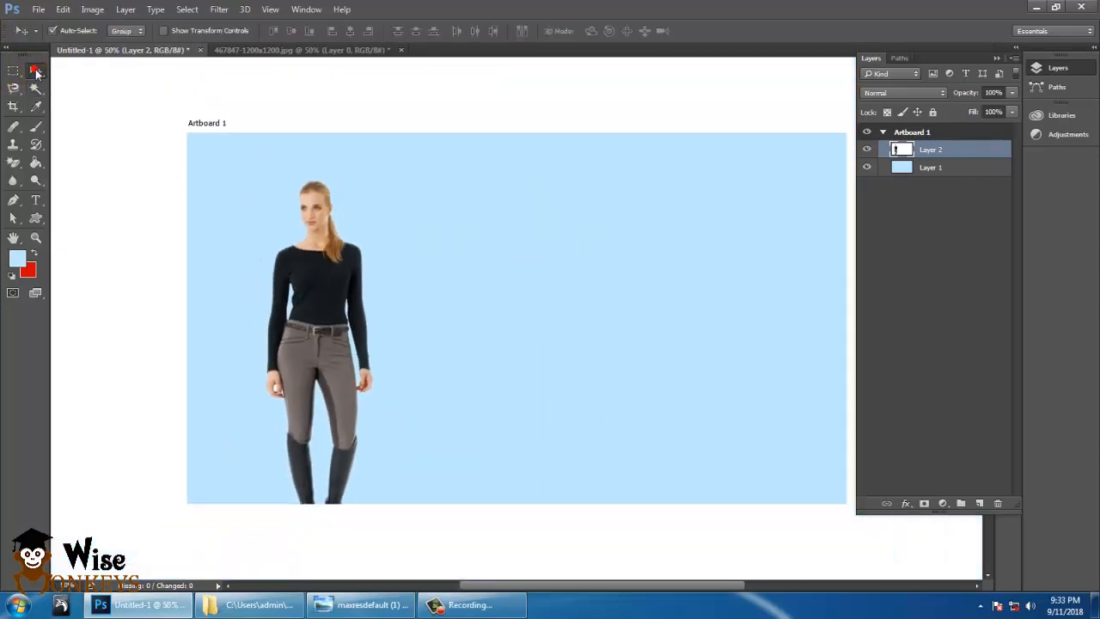
click(38, 10)
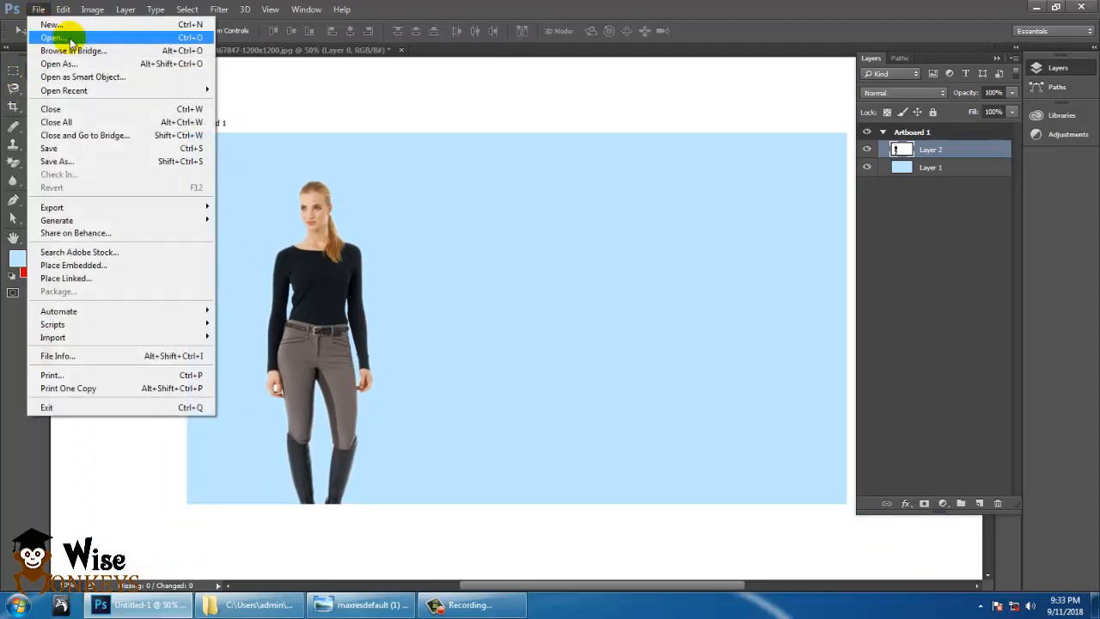
click(71, 42)
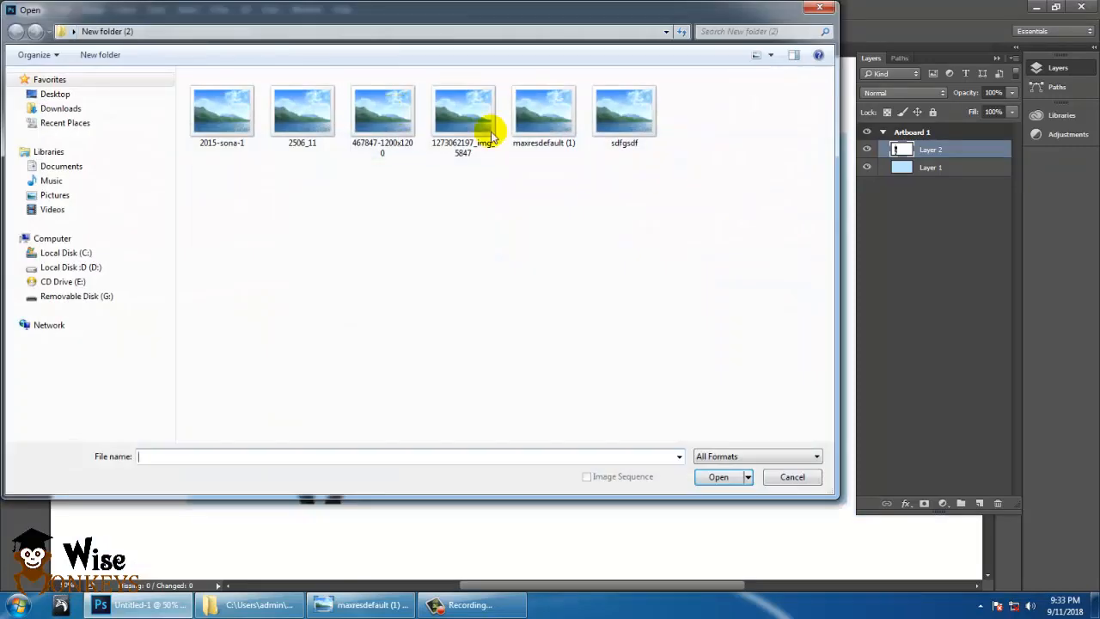
click(492, 136)
right_click(459, 112)
click(496, 152)
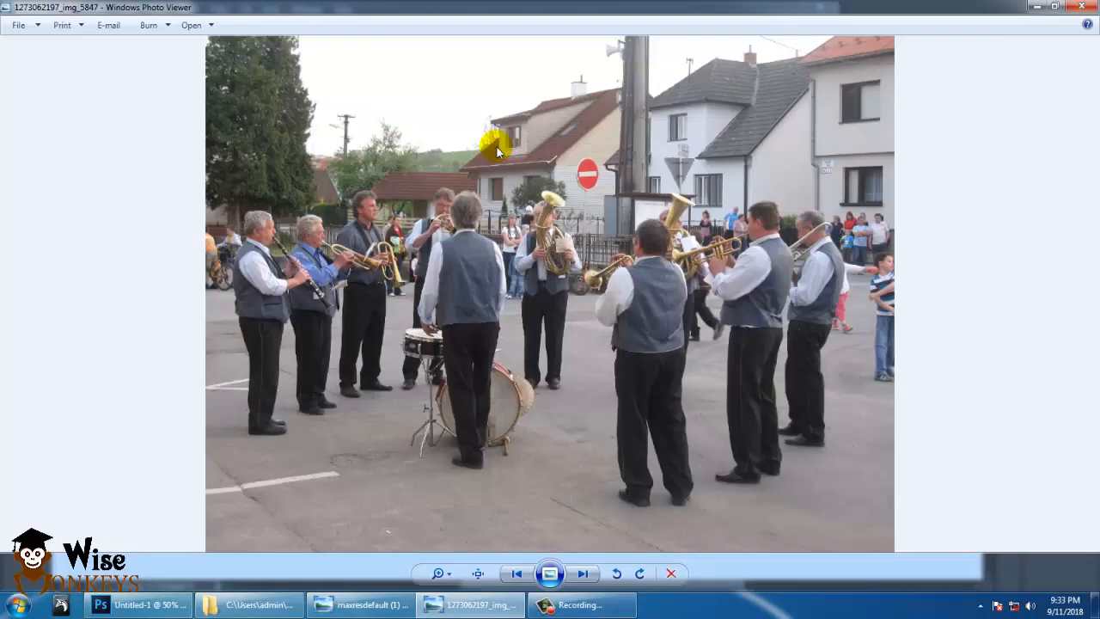
key(Right)
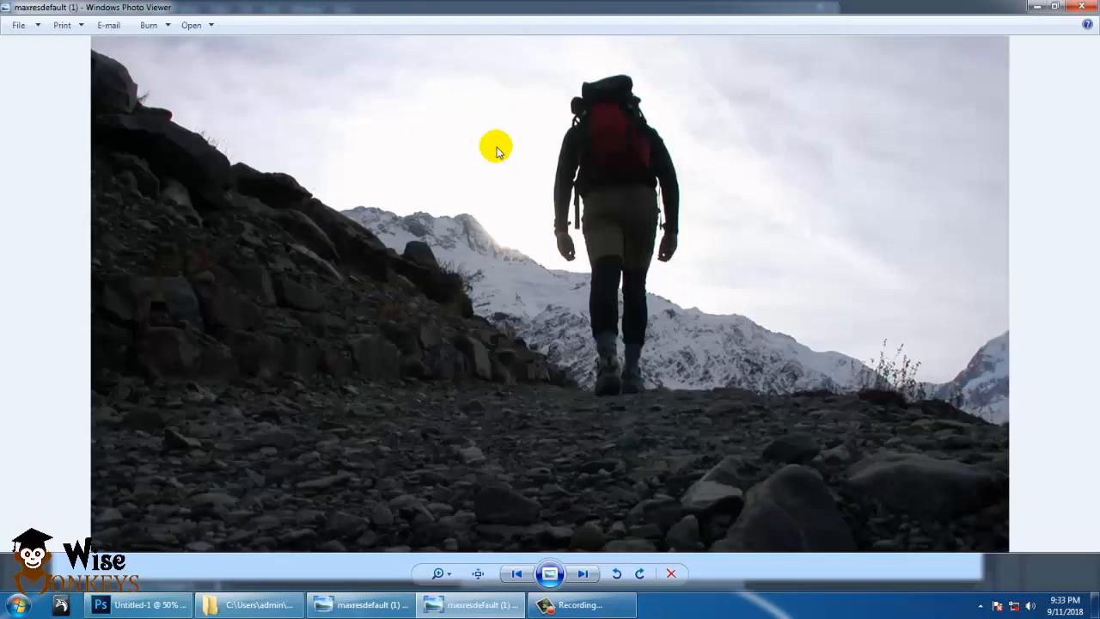
key(Right)
key(Right)
key(Left)
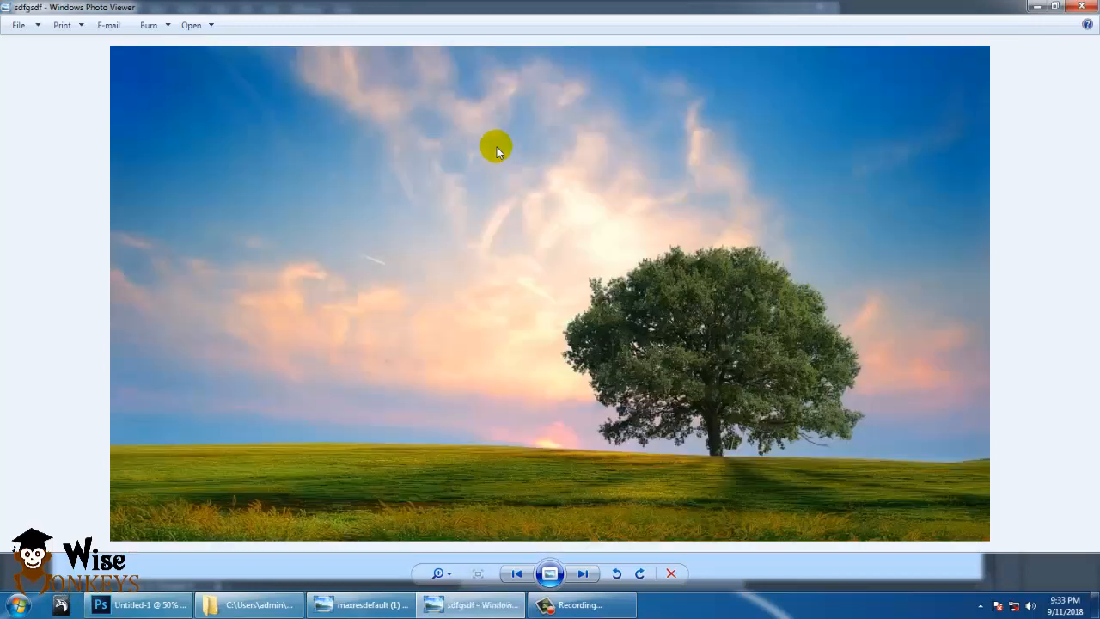
key(Right)
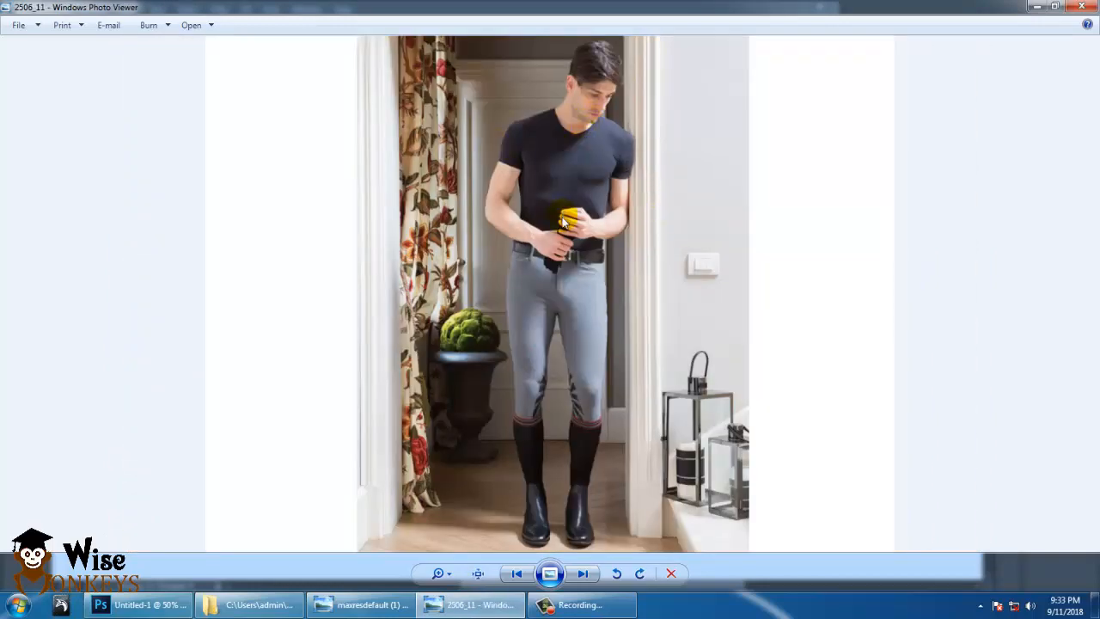
click(1081, 6)
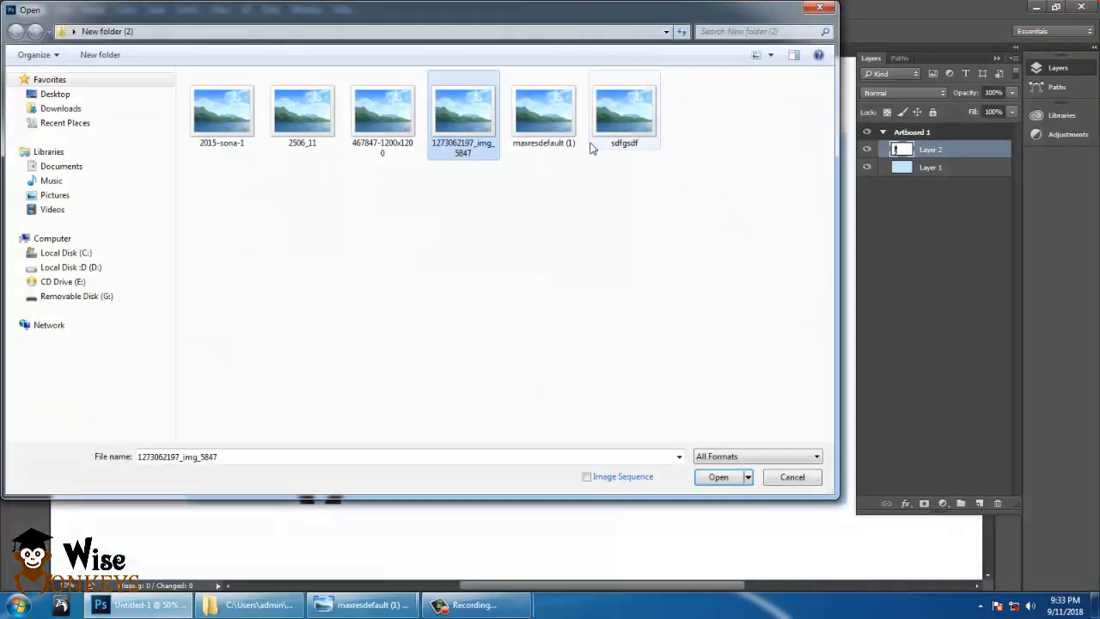
Open the 2015-sona-1 and 2506_11 images from New folder (2) as separate documents.
click(214, 116)
double_click(214, 116)
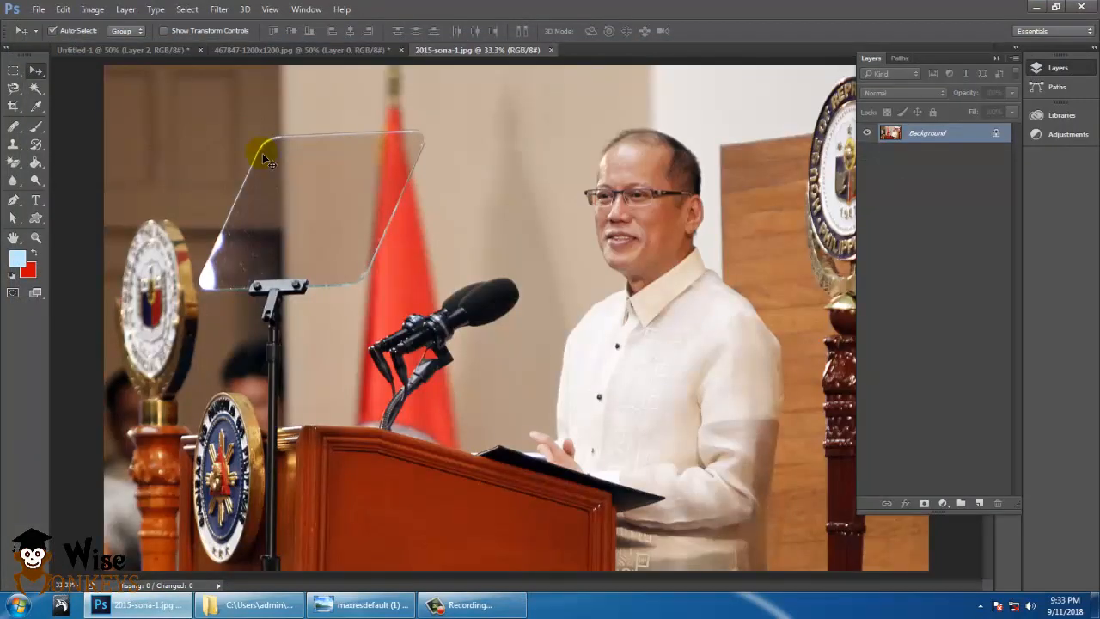
click(39, 11)
click(52, 37)
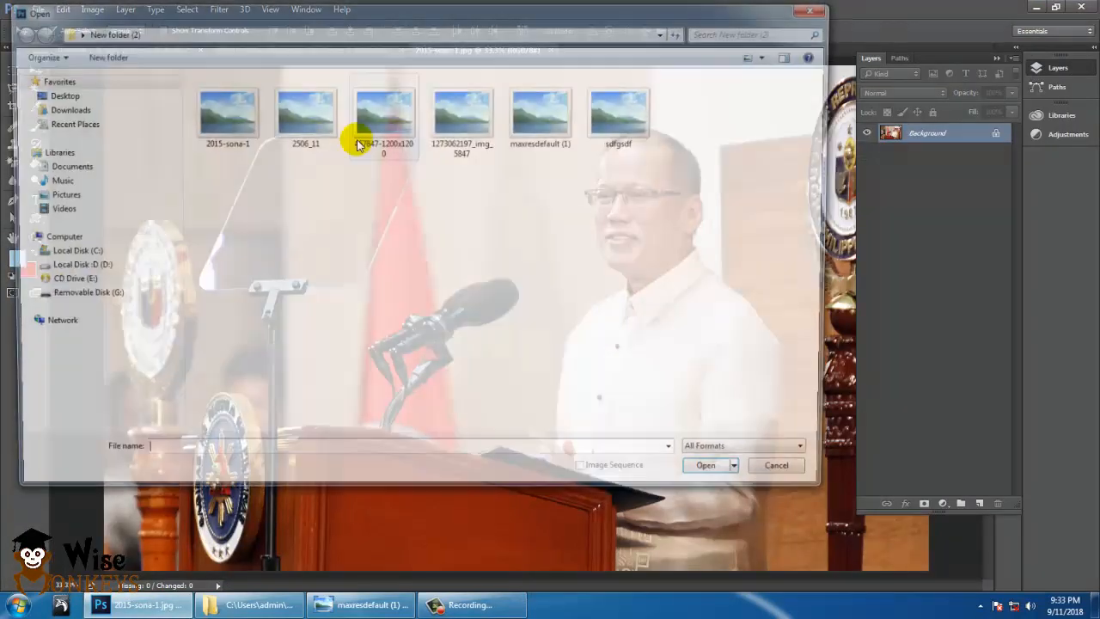
click(295, 121)
double_click(295, 121)
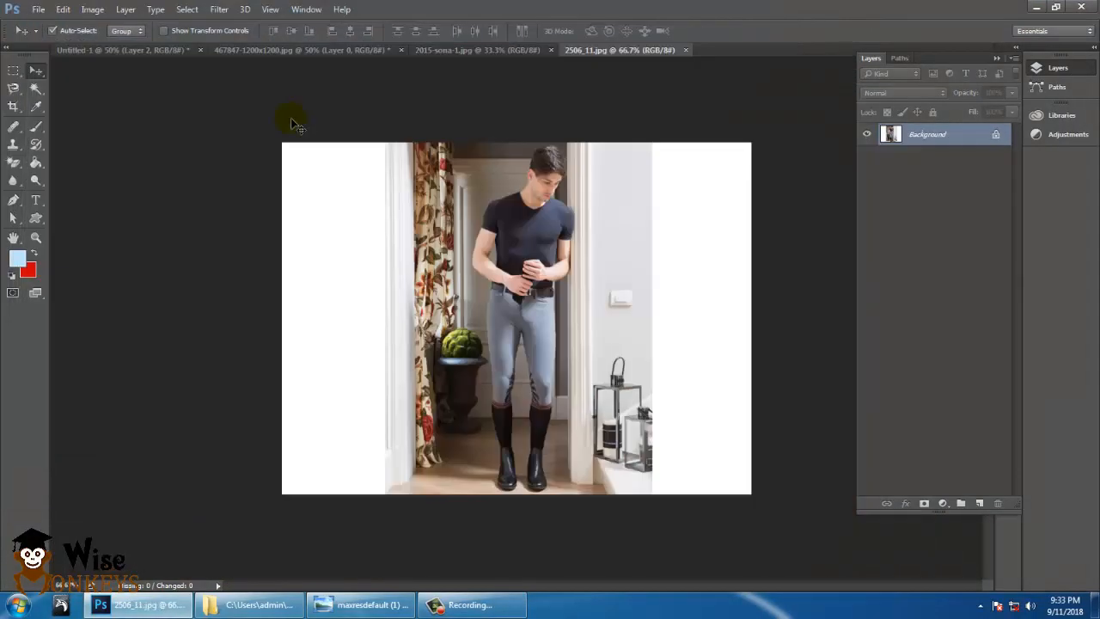
Convert the locked Background of 2506_11 into a regular layer named Layer 0 and activate the Quick Selection tool.
double_click(930, 151)
click(670, 192)
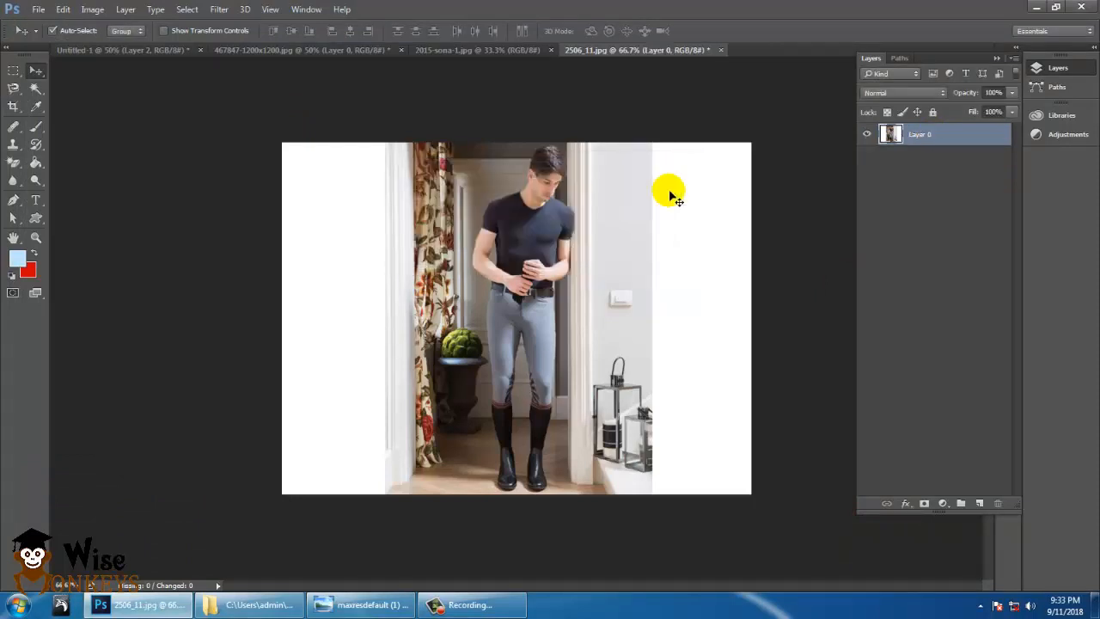
key(ctrl+plus)
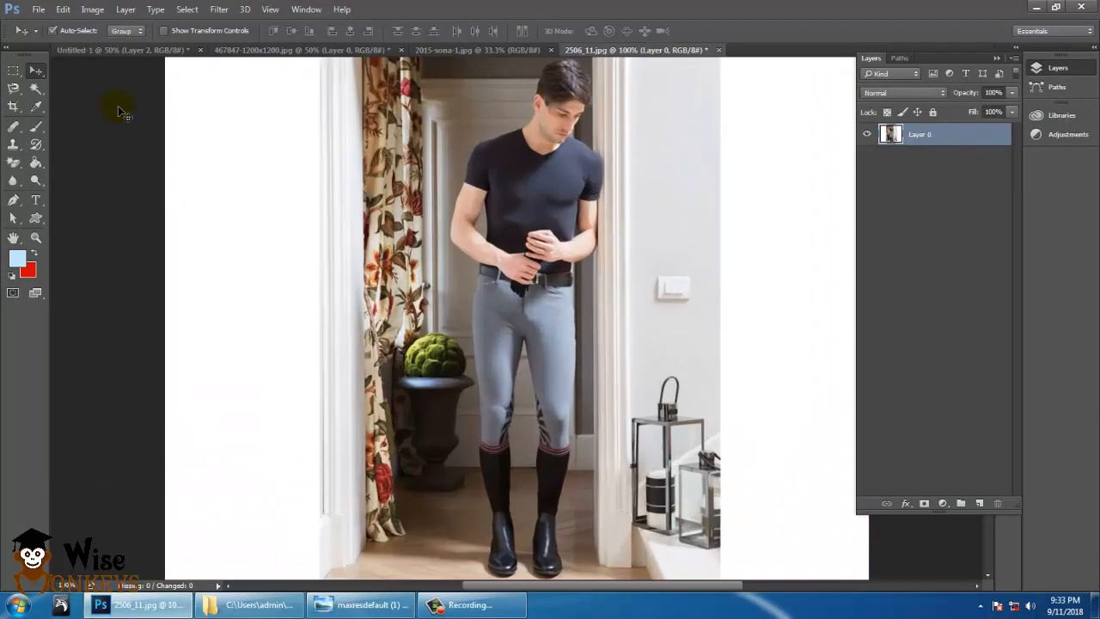
click(33, 90)
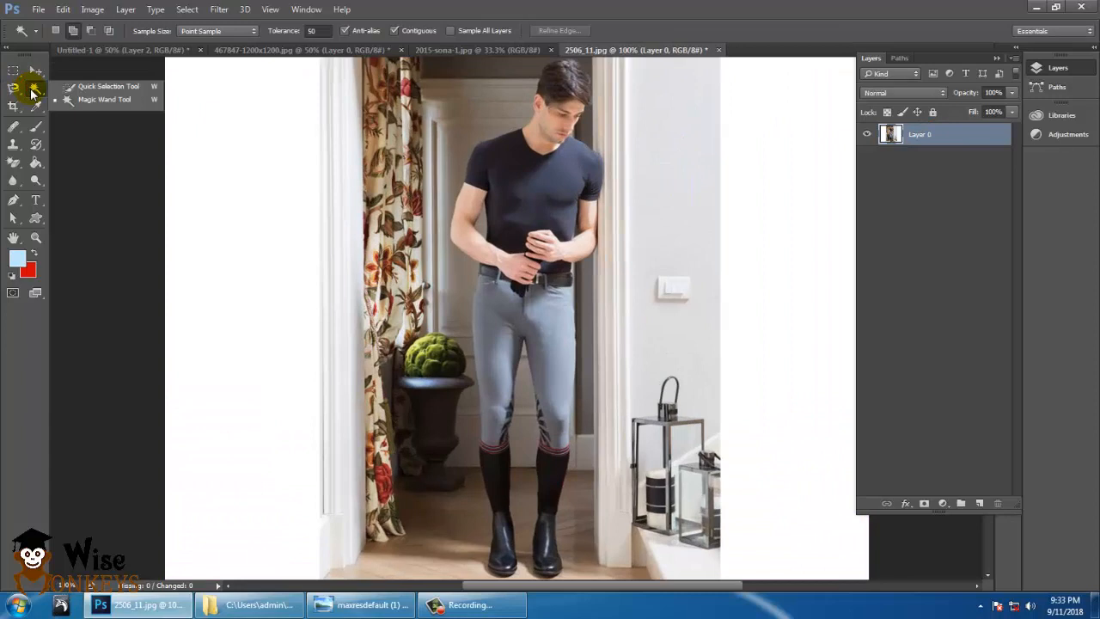
click(96, 87)
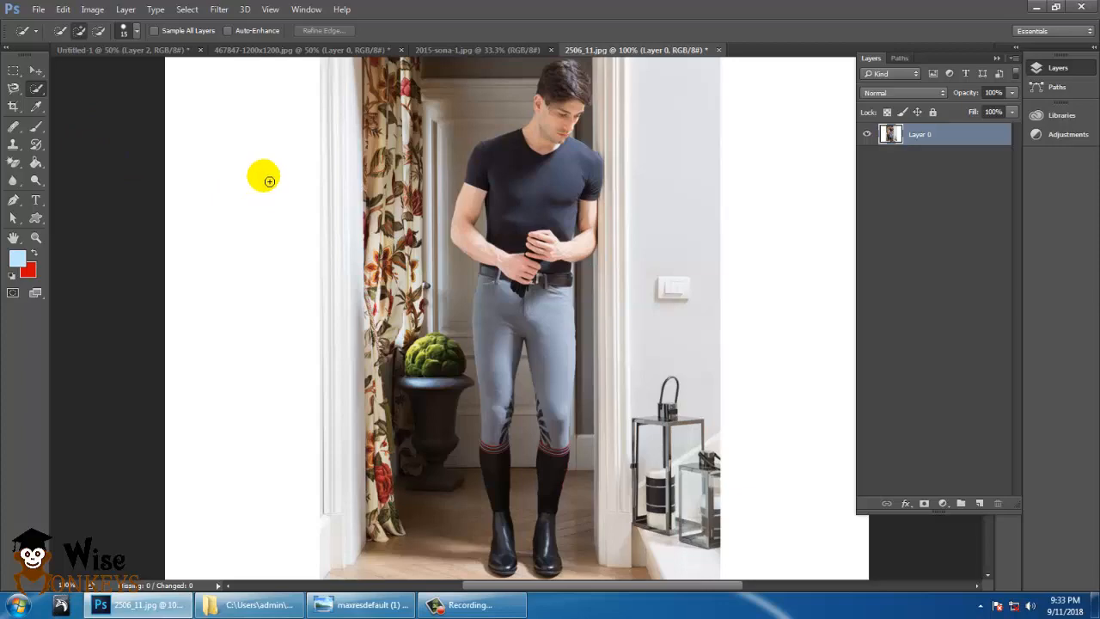
Open Notepad, write a note that ] increases and [ decreases the diameter of the brush, and return to the photo.
key(super+r)
text(note)
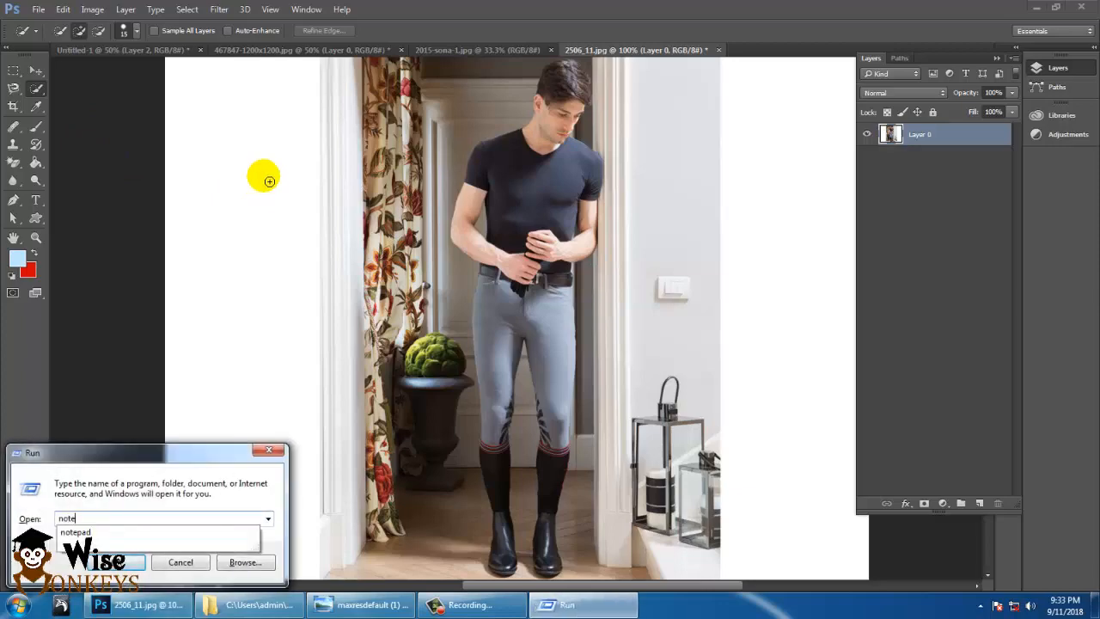
text(pad)
key(Return)
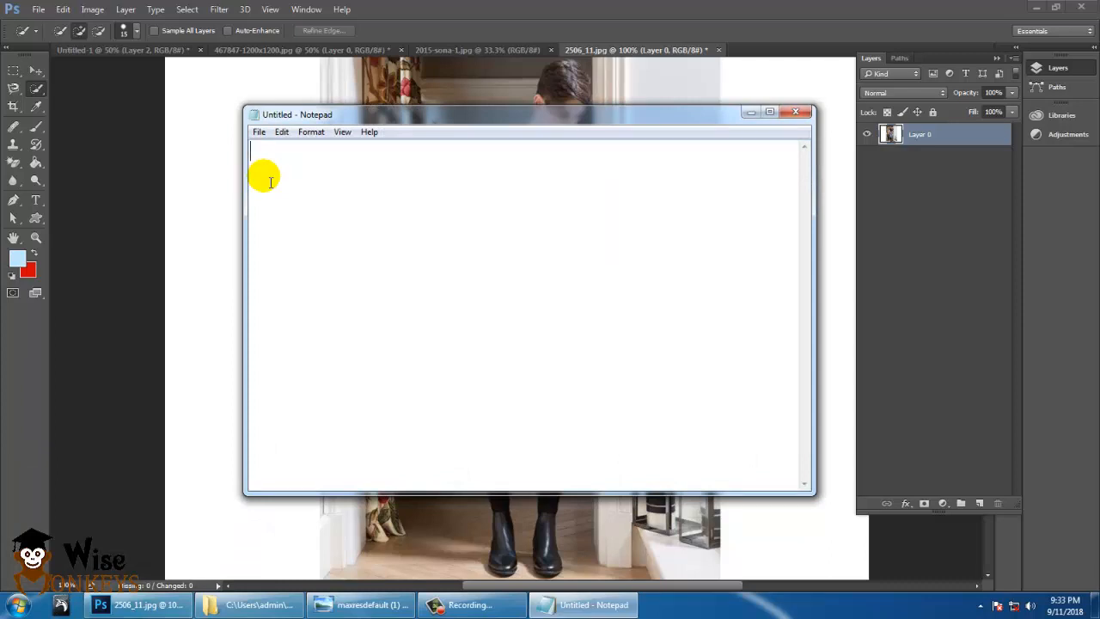
text(})
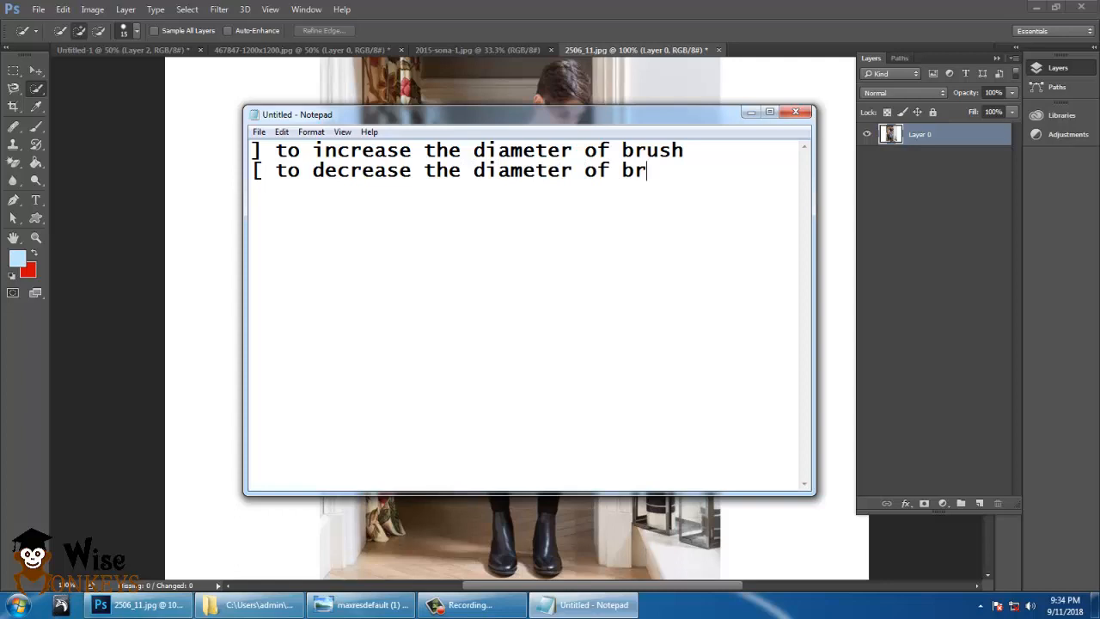
click(749, 112)
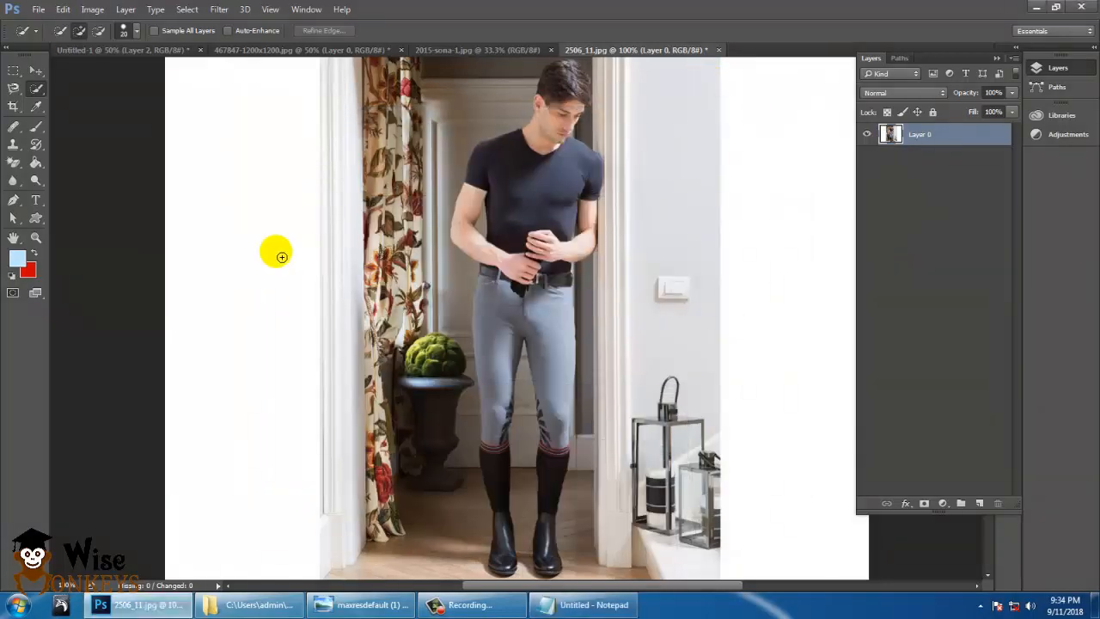
Try larger and smaller Quick Selection brush sizes and set the brush size to 190 px.
key(])
key(])
key(])
key(])
key(])
key(])
key(])
key(])
key(])
key(])
key(])
key(])
key([)
key([)
key([)
key([)
click(122, 33)
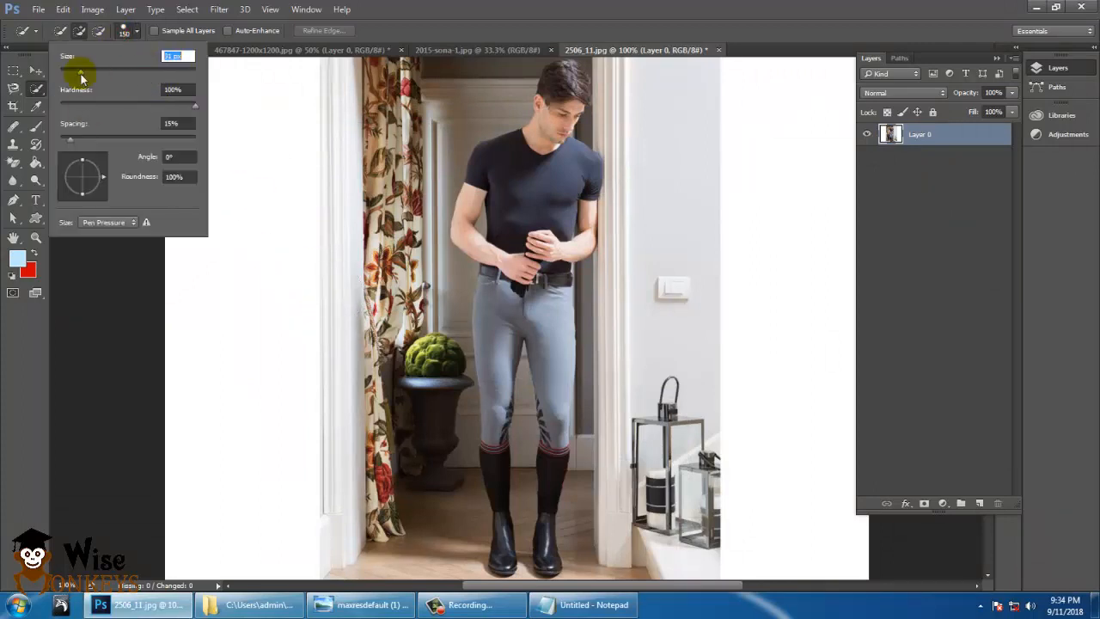
mouse_move(82, 77)
mouse_down()
mouse_move(138, 77)
mouse_move(115, 78)
mouse_up()
Quick-select the white wall, door frame and upper curtain area on the side of the man with the curtain.
click(245, 284)
mouse_move(321, 324)
mouse_down()
mouse_move(336, 180)
mouse_move(412, 120)
mouse_up()
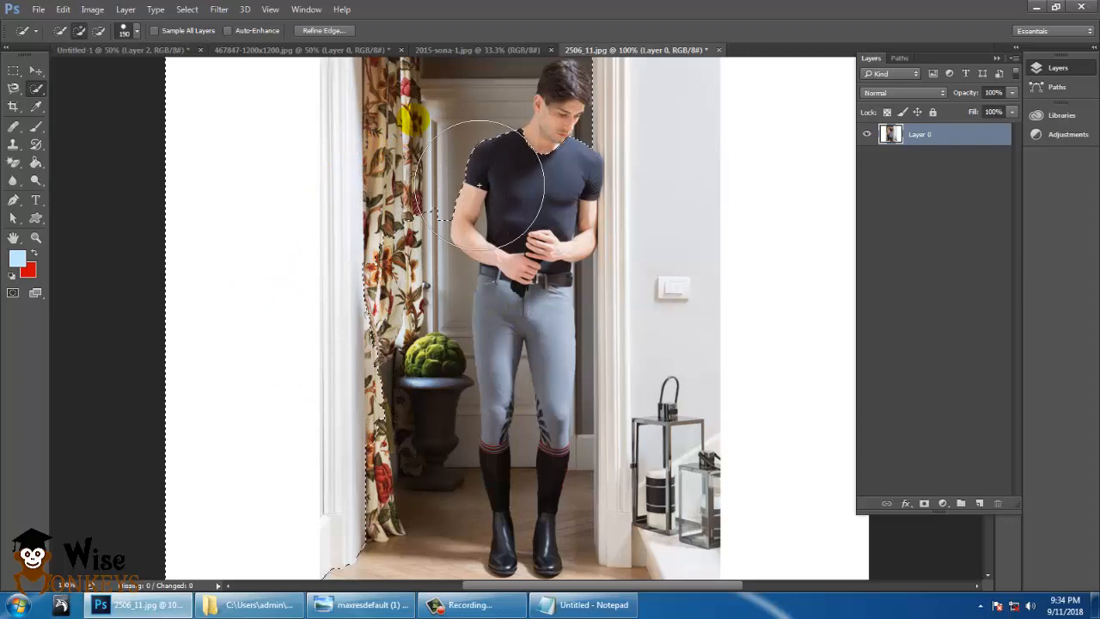
key(ctrl+plus)
drag(531, 304, 554, 348)
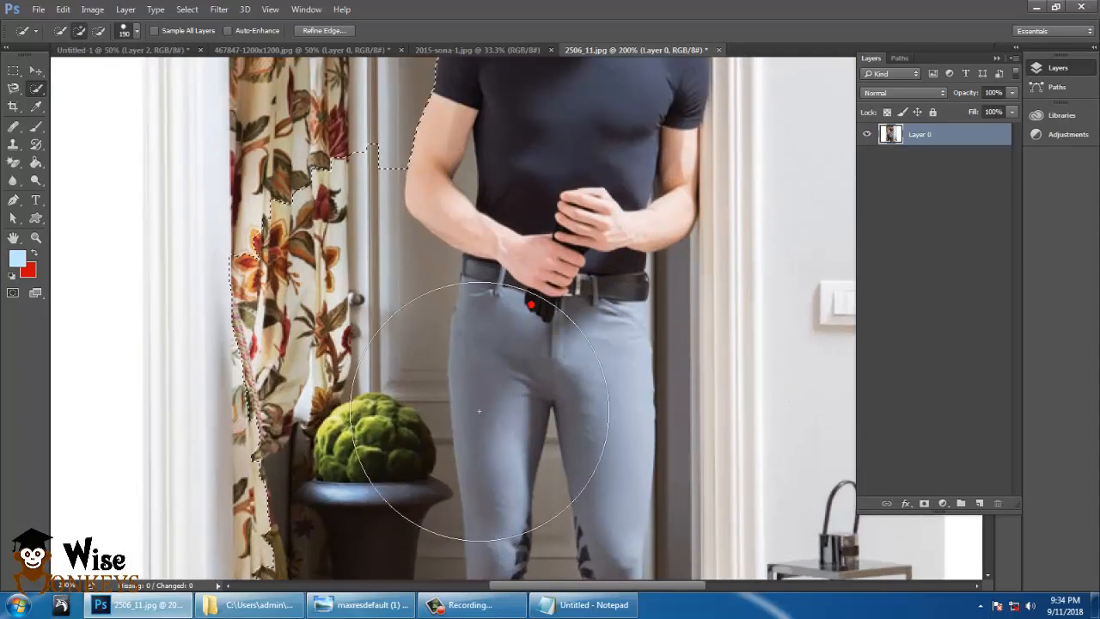
Reduce the brush to 60 px and extend the selection over the remaining background on both sides of the man down to his boots.
key(ctrl+d)
key([)
key([)
key([)
key([)
key([)
key([)
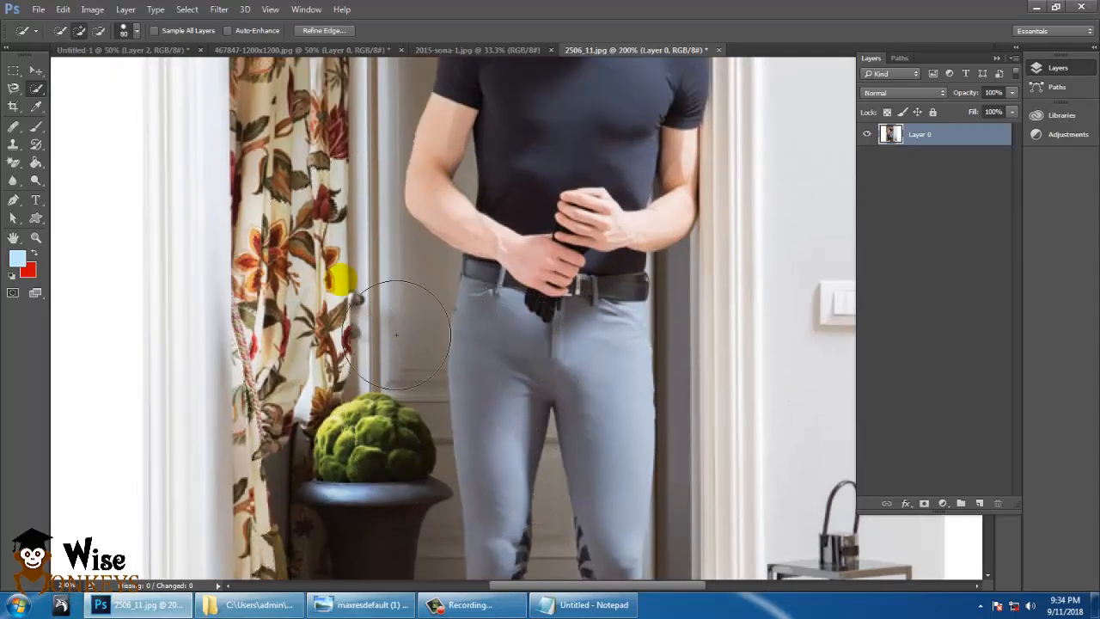
key([)
key([)
key(ctrl+minus)
key(ctrl+minus)
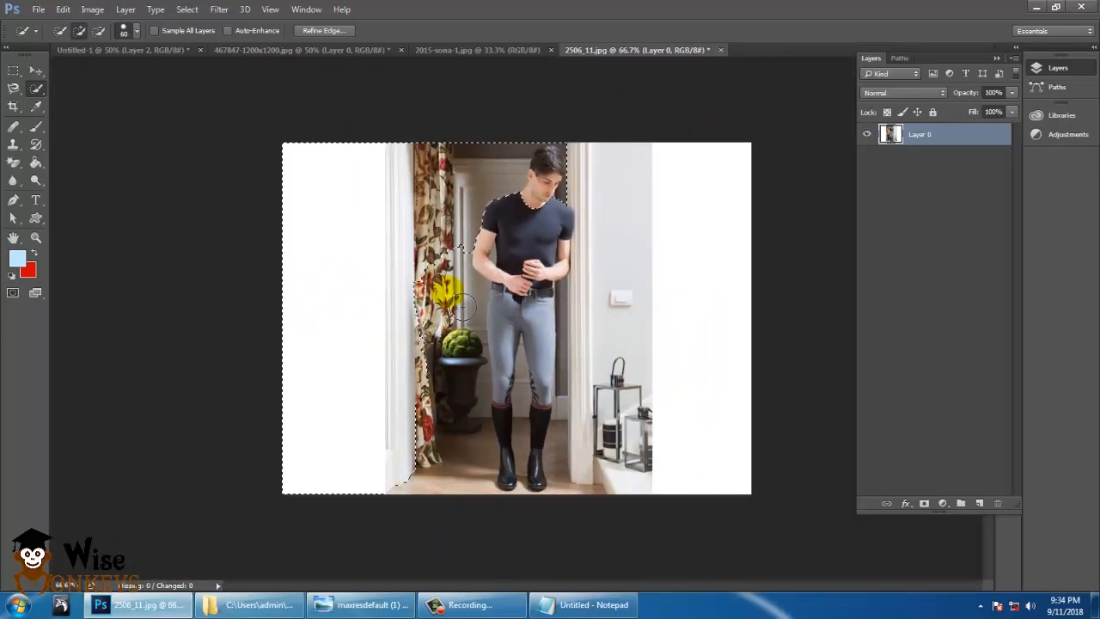
mouse_move(462, 307)
mouse_down()
mouse_move(478, 360)
mouse_move(475, 436)
mouse_move(597, 455)
mouse_up()
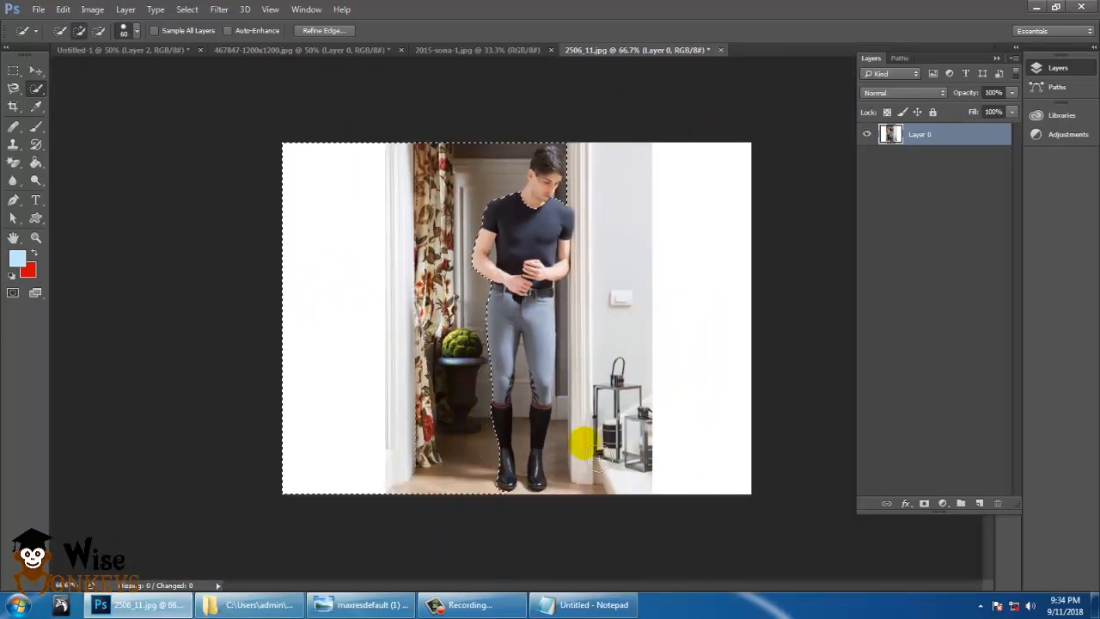
click(649, 264)
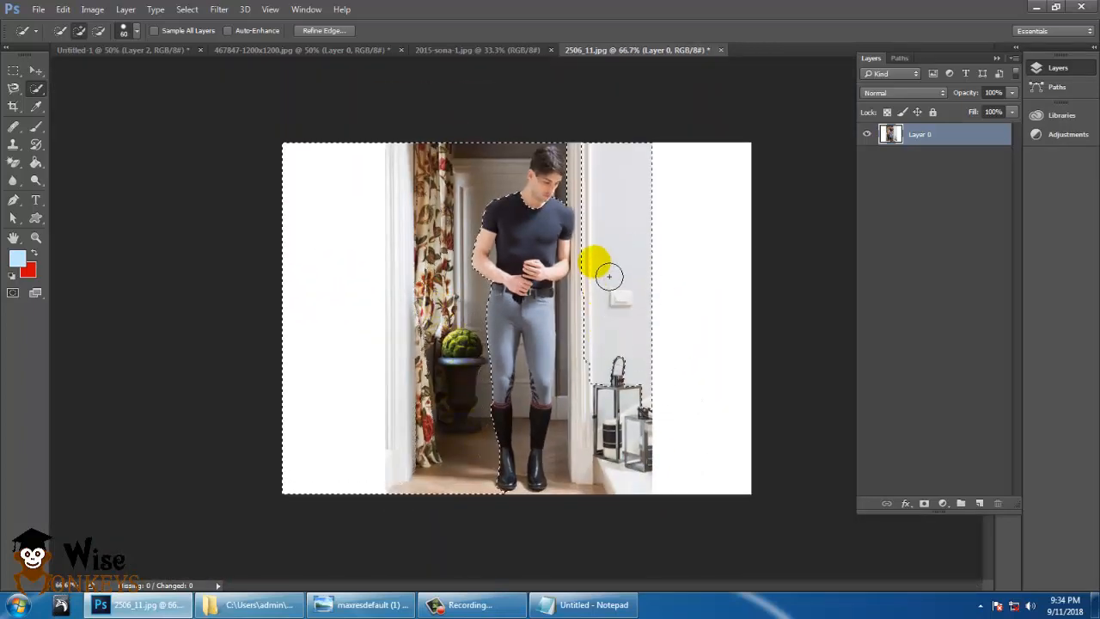
mouse_move(608, 275)
mouse_down()
mouse_move(603, 180)
mouse_move(562, 206)
mouse_move(515, 409)
mouse_move(557, 469)
mouse_move(594, 479)
mouse_move(587, 485)
mouse_move(592, 362)
mouse_move(592, 472)
mouse_move(613, 502)
mouse_move(699, 497)
mouse_move(709, 440)
mouse_move(627, 420)
mouse_move(634, 268)
mouse_move(657, 184)
mouse_move(604, 507)
mouse_up()
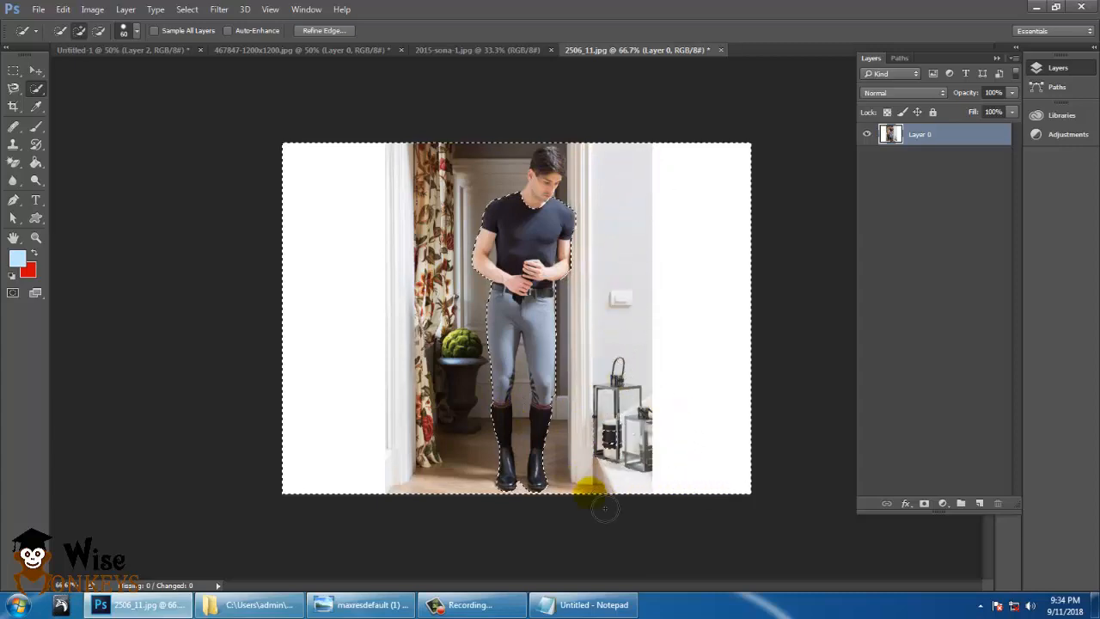
Subtract the man's face and hair from the background selection.
key(ctrl+plus)
key(ctrl+plus)
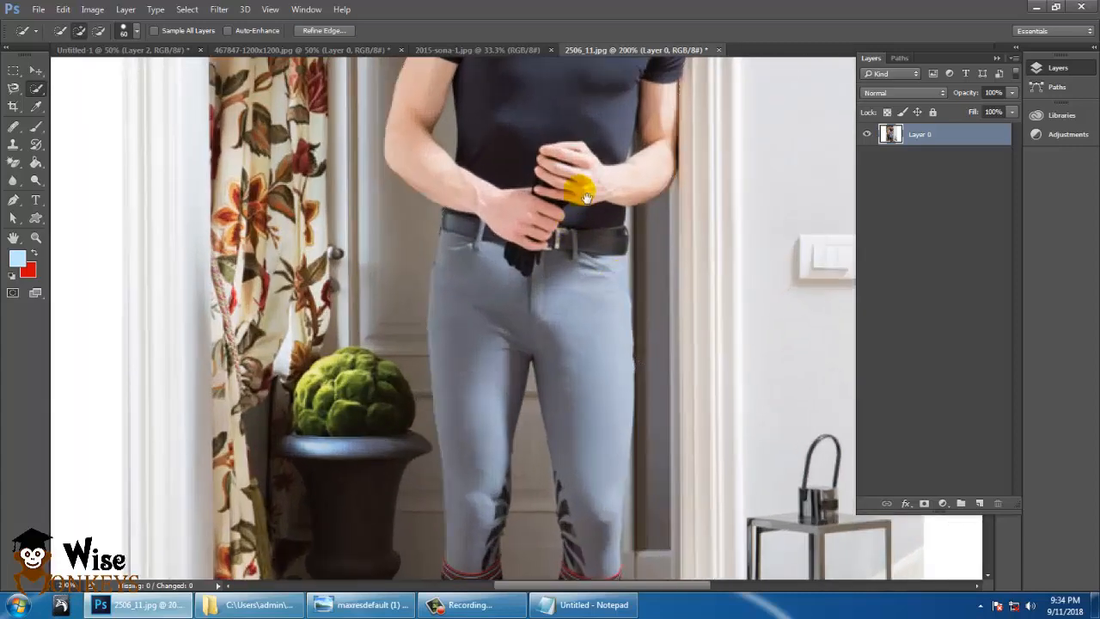
drag(586, 198, 590, 396)
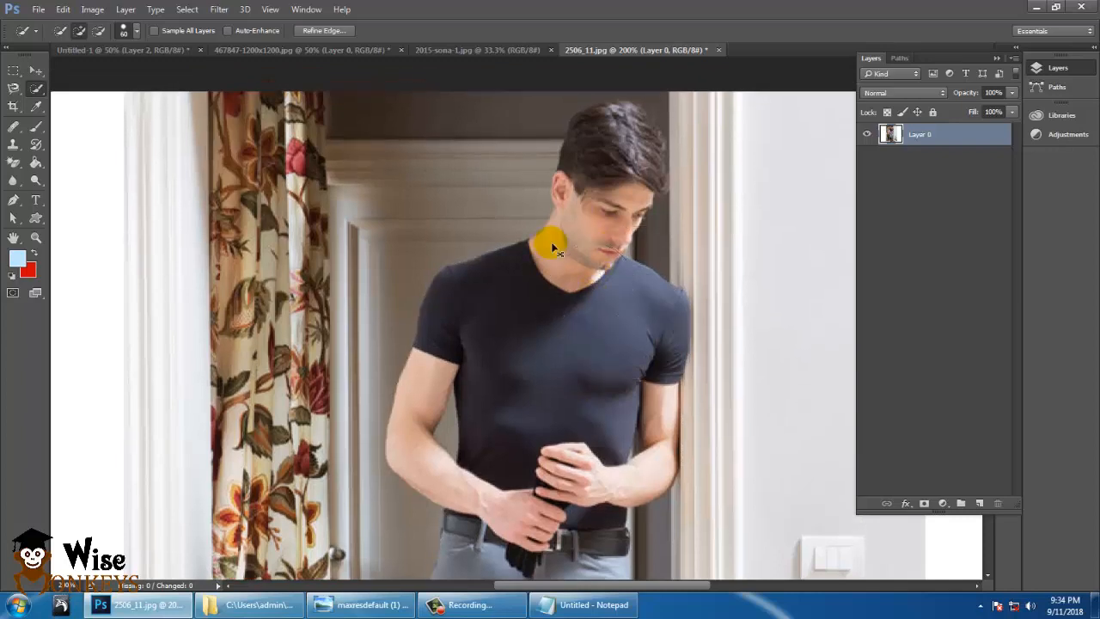
key(ctrl+minus)
click(555, 120)
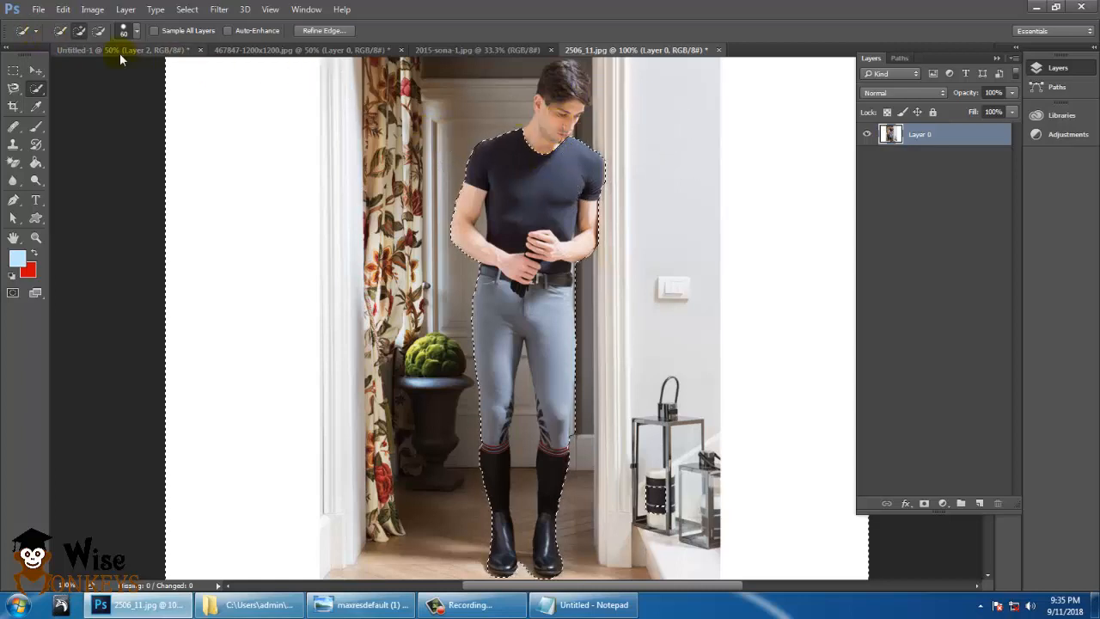
click(98, 30)
drag(563, 167, 568, 129)
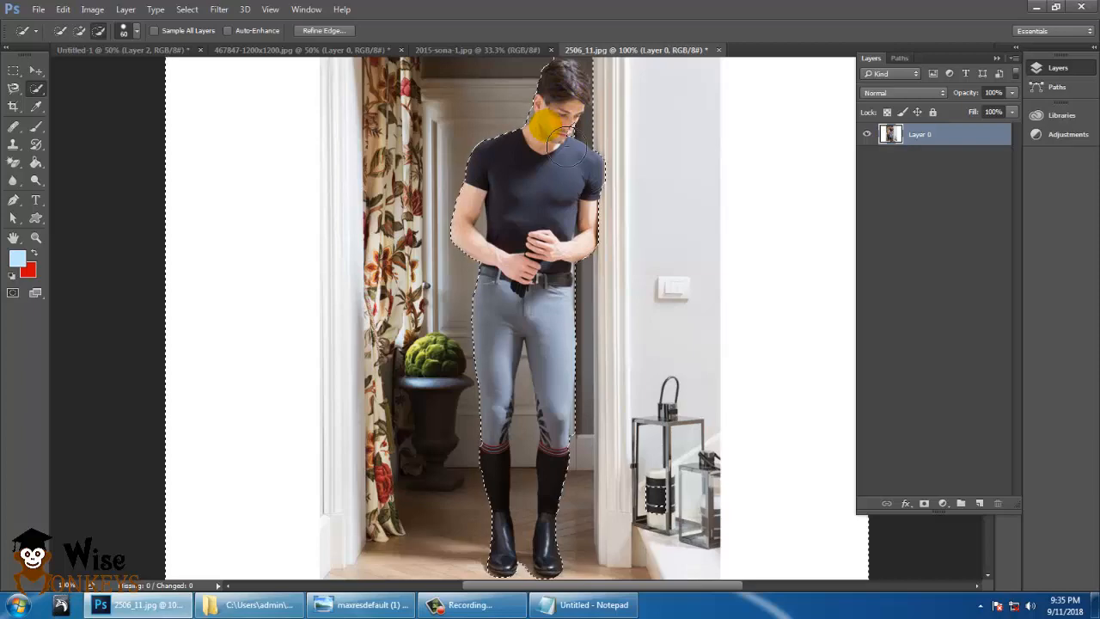
Switch back to adding, reduce the brush to 20 px and add the background along the man's neck beneath his ear.
key(ctrl+plus)
drag(638, 160, 578, 401)
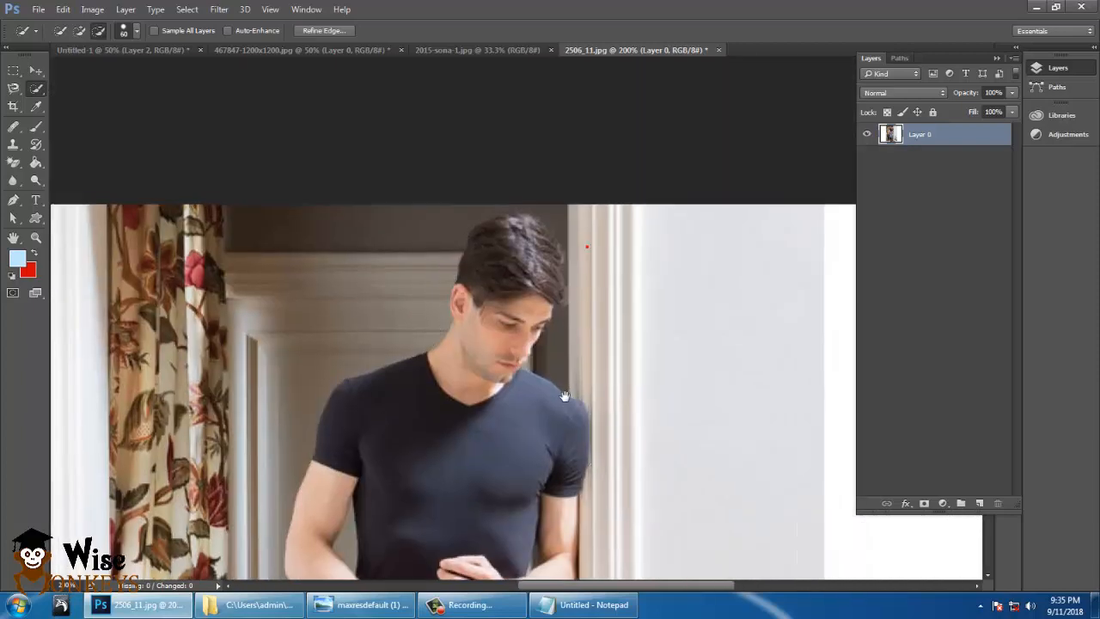
click(79, 30)
drag(638, 252, 624, 245)
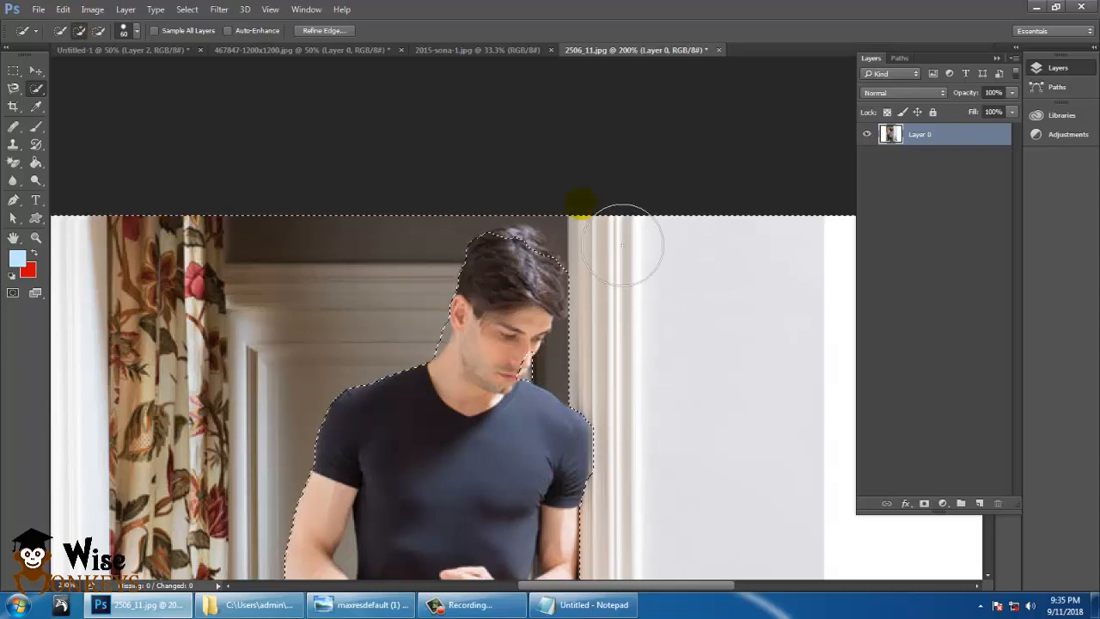
key(ctrl+plus)
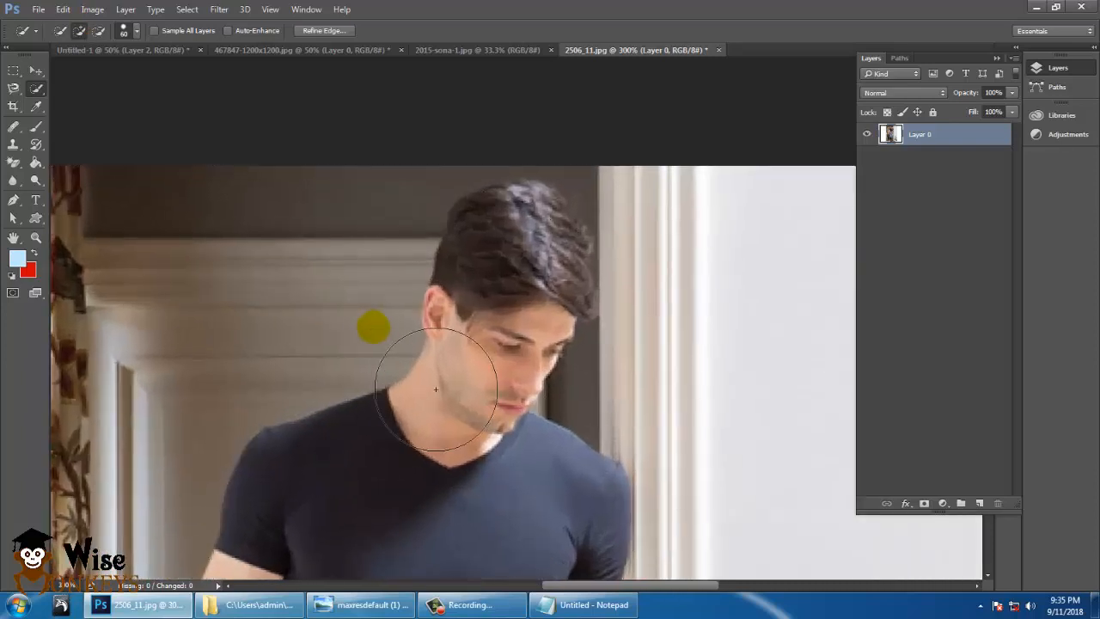
key(bracketleft)
key(bracketleft)
key(bracketleft)
key(bracketleft)
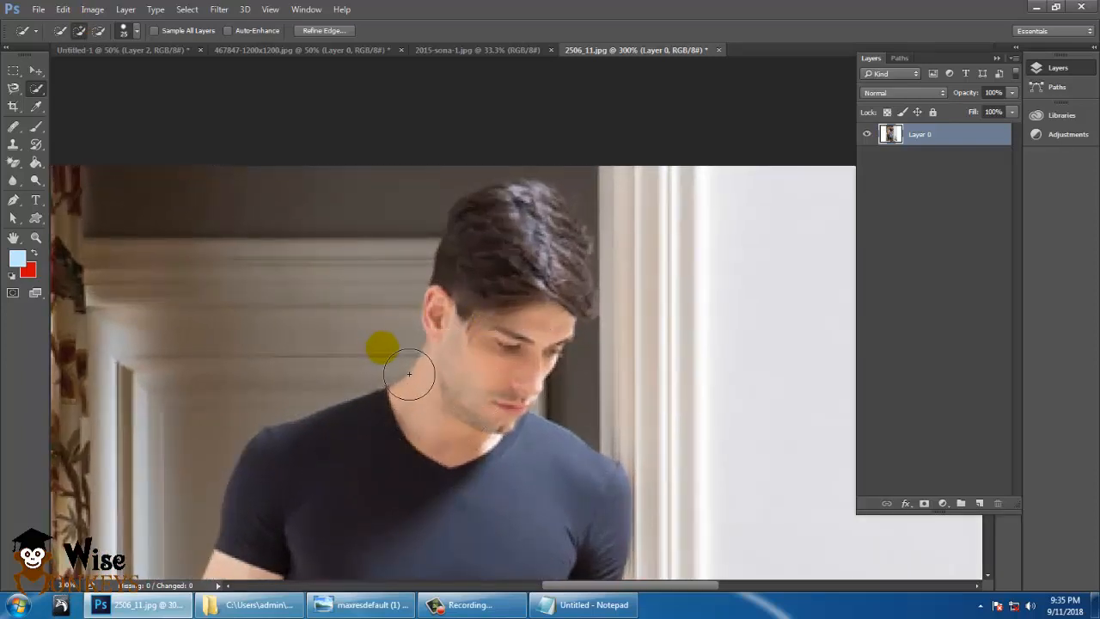
click(410, 368)
click(419, 360)
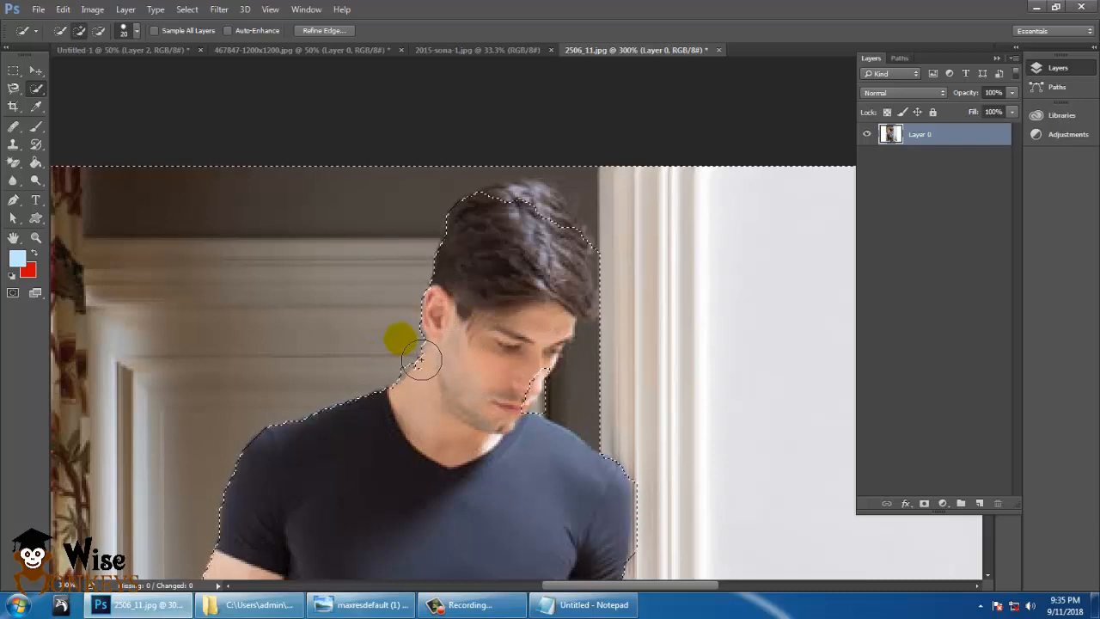
Subtract the top of the man's hair and the nose and mouth edge of his face from the selection.
click(98, 30)
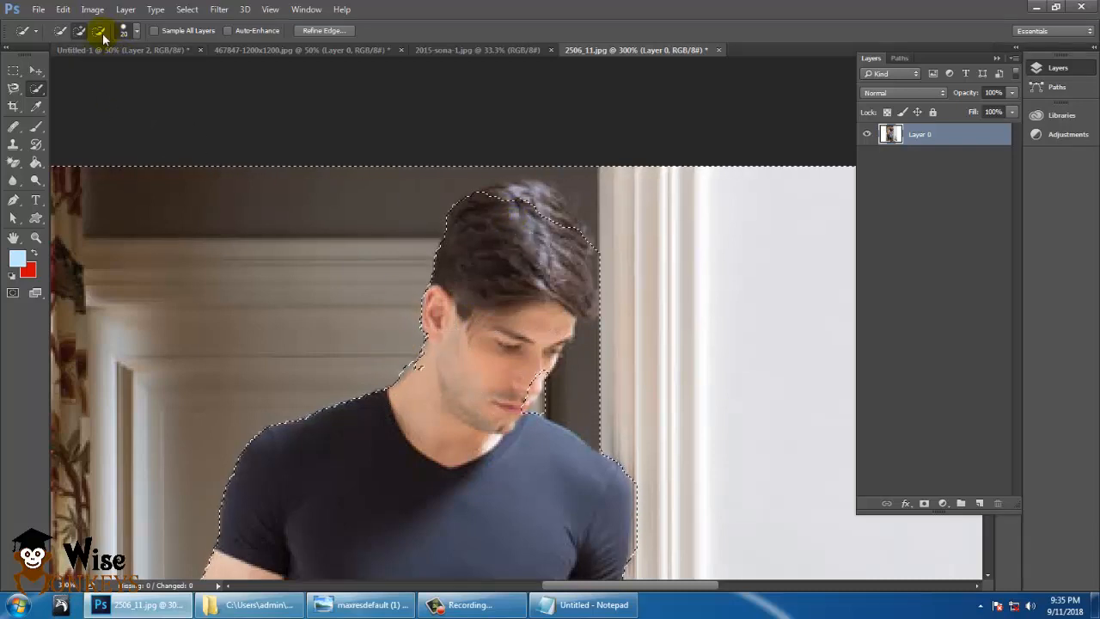
mouse_move(518, 203)
mouse_down()
mouse_move(539, 226)
mouse_move(575, 238)
mouse_up()
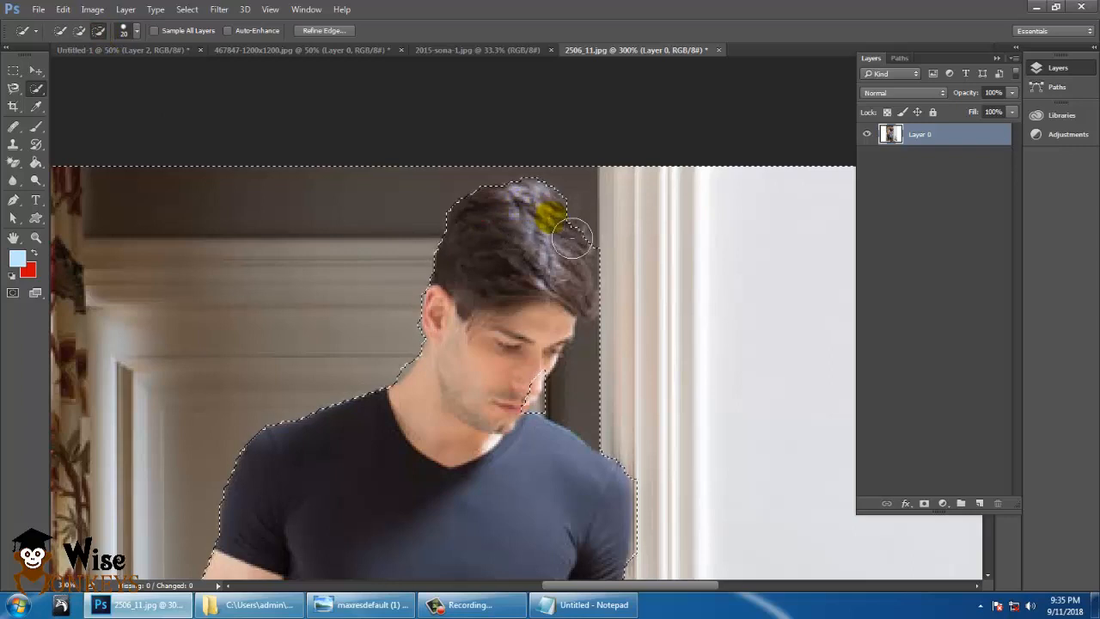
click(559, 371)
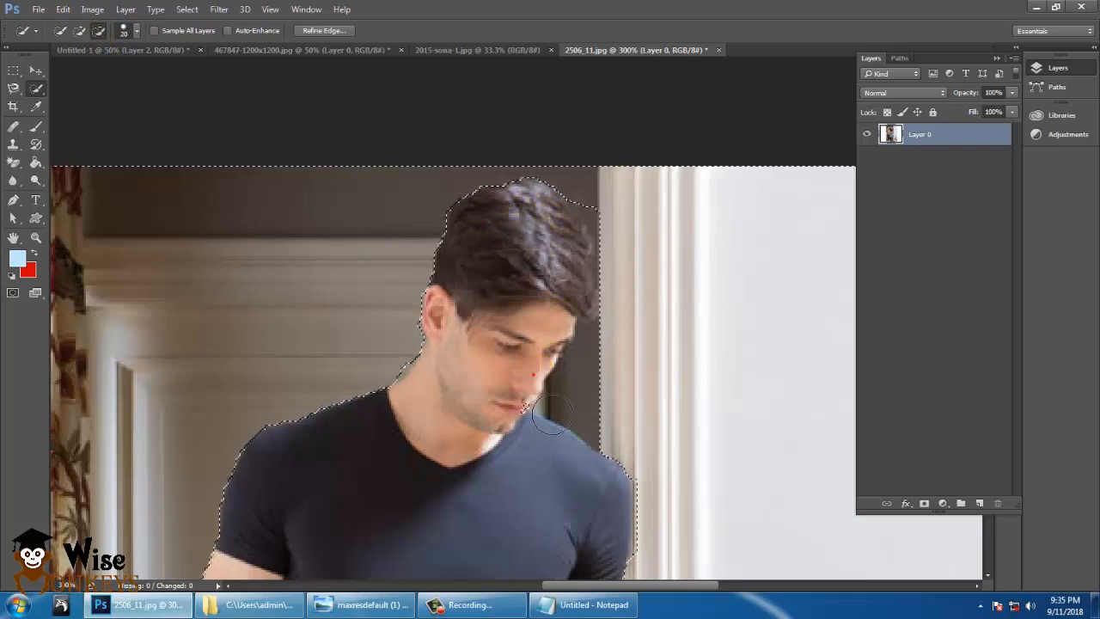
Add the dark background gap between the man's face, shoulder and the door frame to the selection, dismissing the system notification.
click(78, 31)
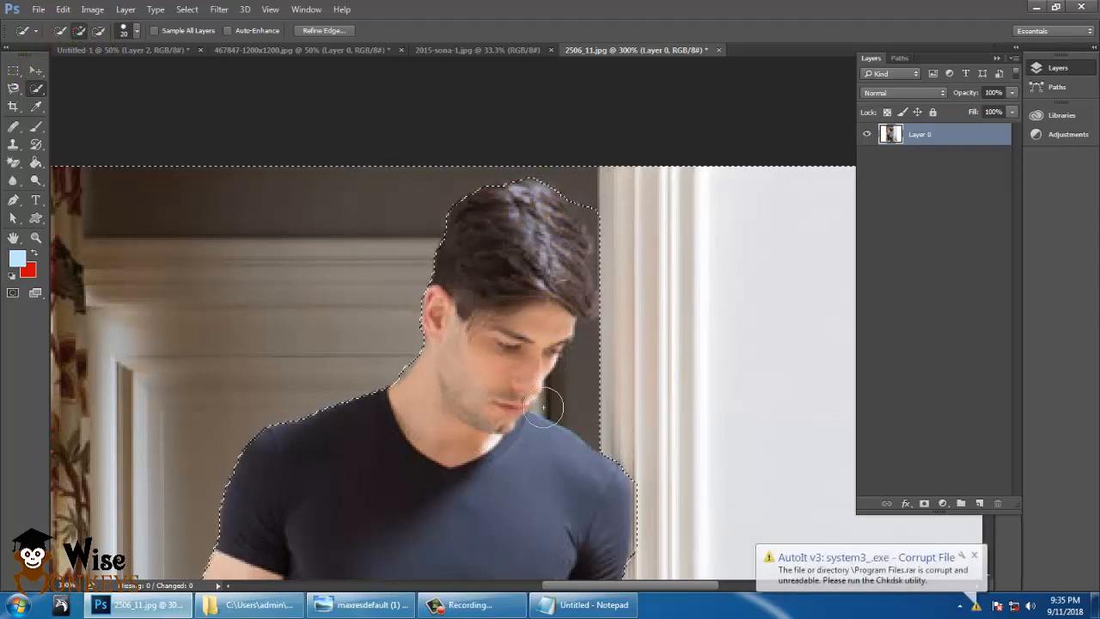
click(600, 423)
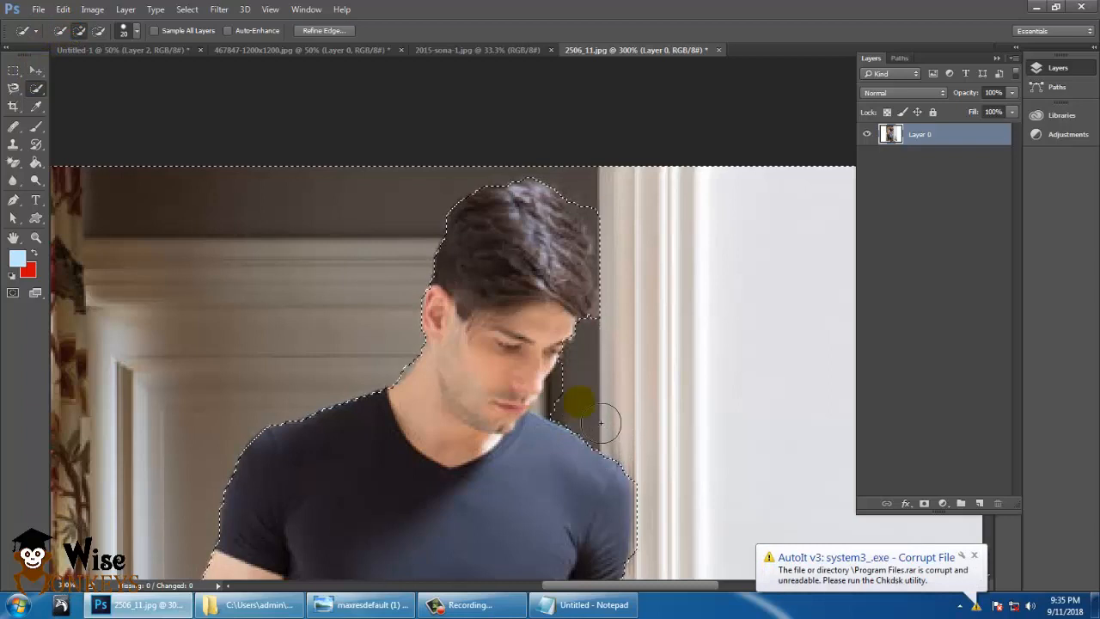
click(973, 555)
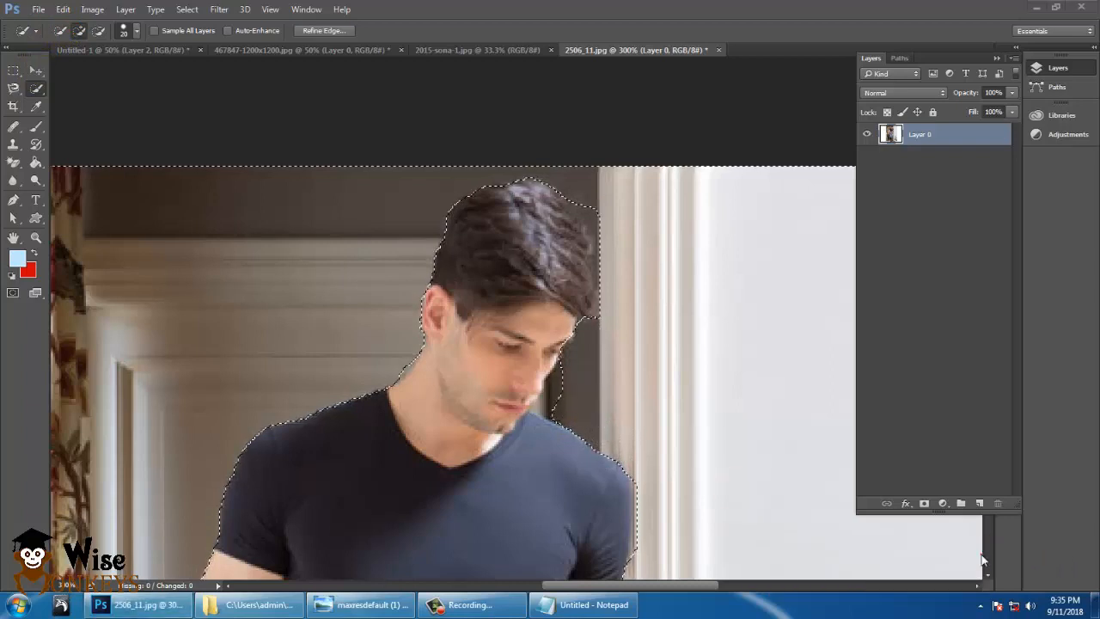
click(598, 327)
click(579, 379)
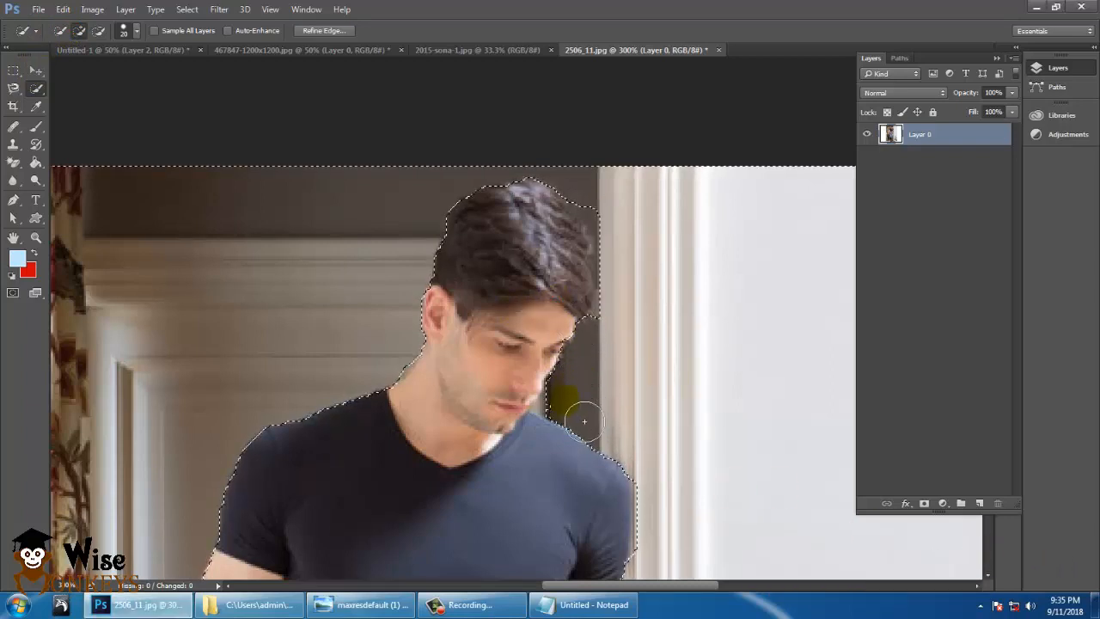
click(577, 424)
Reduce the brush to 9 px and add the remaining background slivers by the chin and between the hair and door frame.
key([)
key([)
key([)
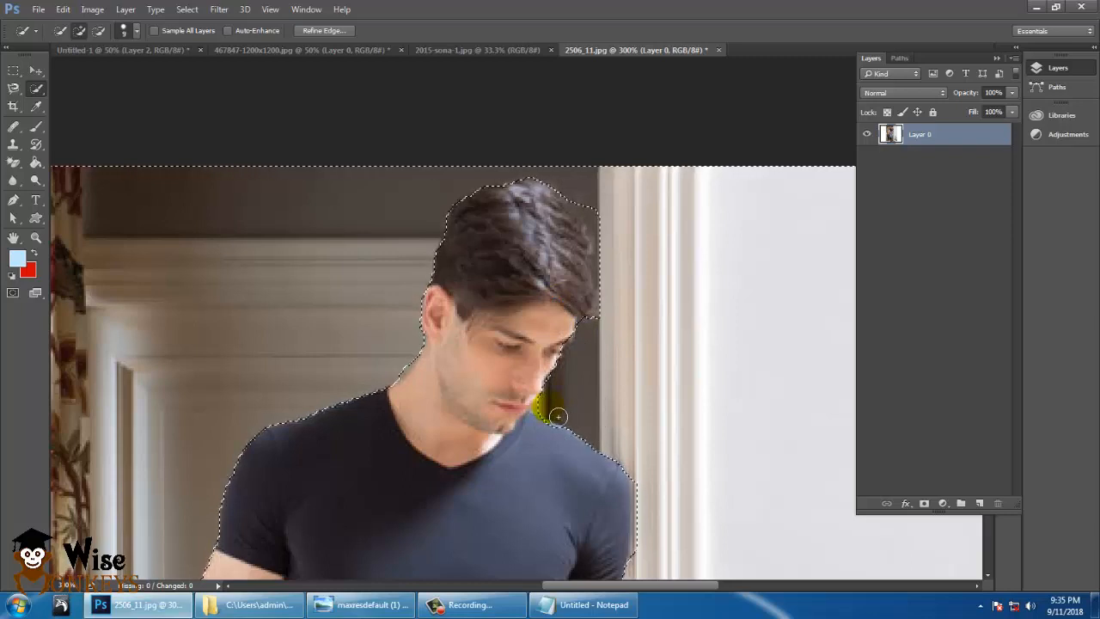
click(541, 409)
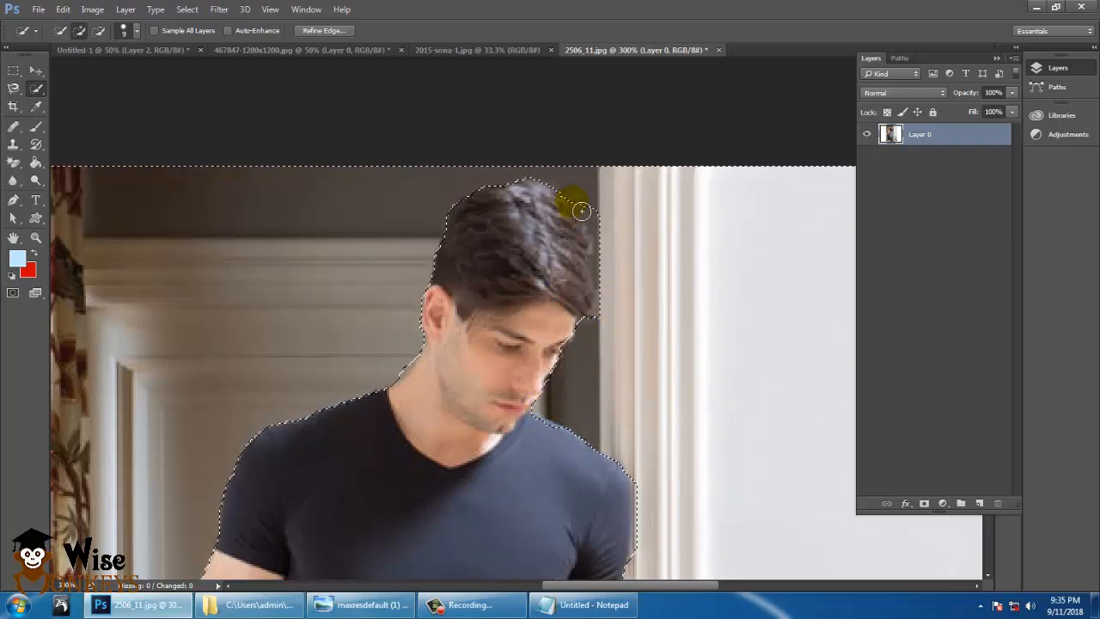
mouse_move(582, 212)
mouse_down()
mouse_move(601, 231)
mouse_move(613, 320)
mouse_move(617, 261)
mouse_up()
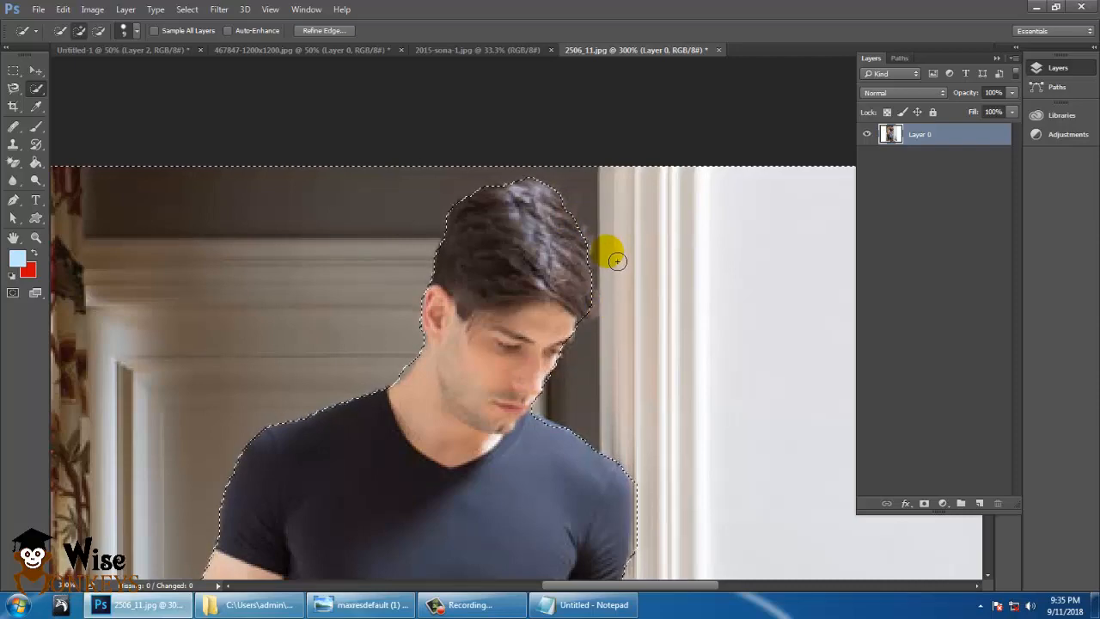
Touch up the background selection between the man's legs, open Refine Edge and accept it with zero smooth, feather and contrast.
key(ctrl+1)
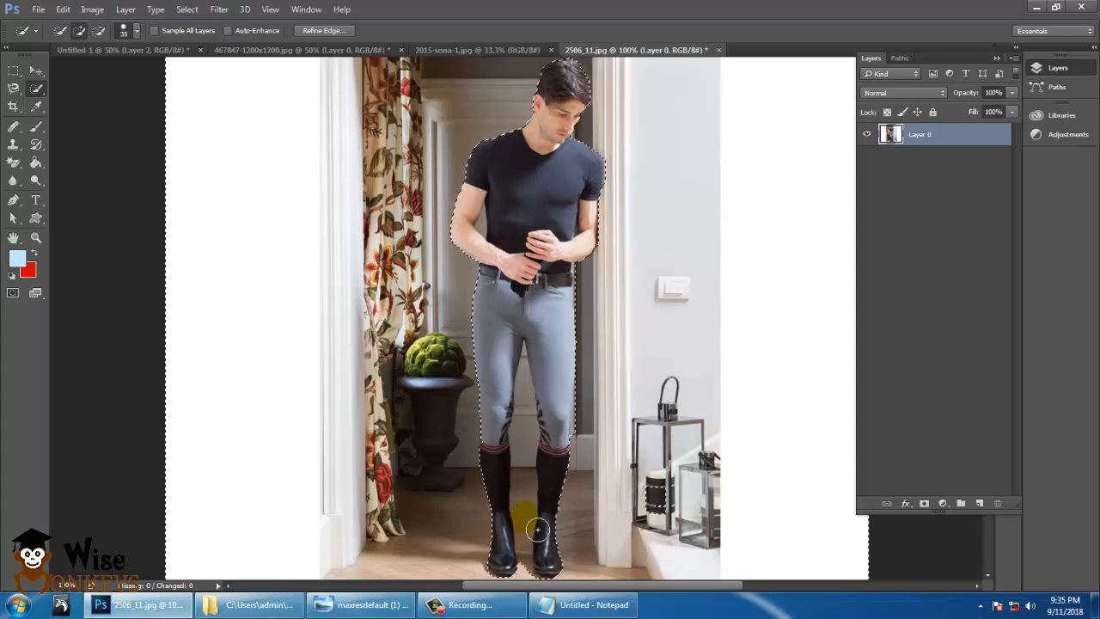
click(526, 485)
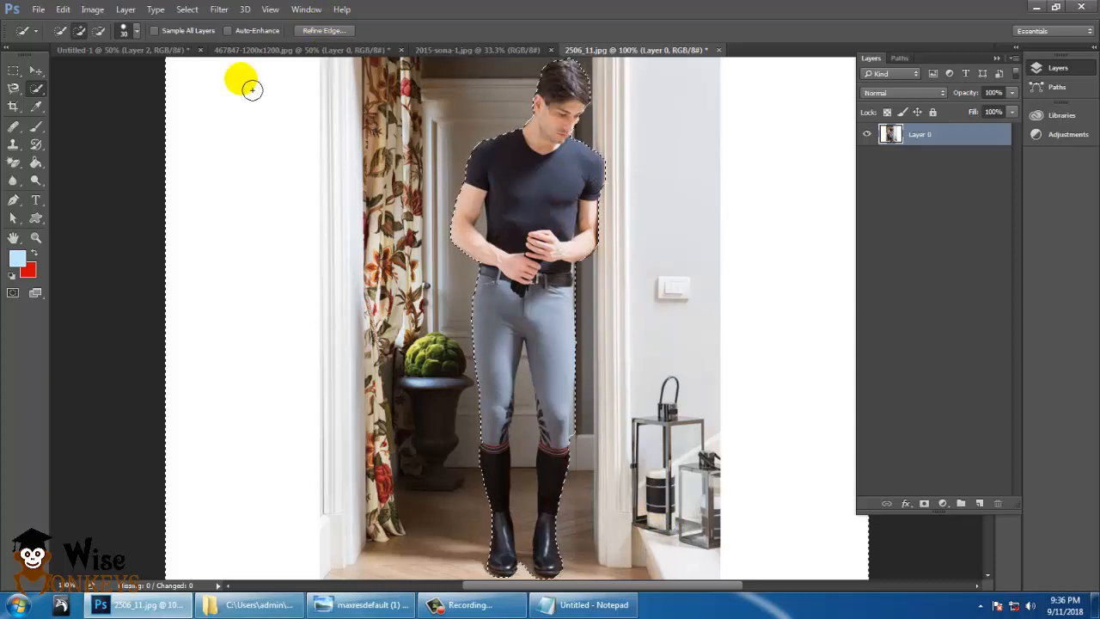
click(314, 35)
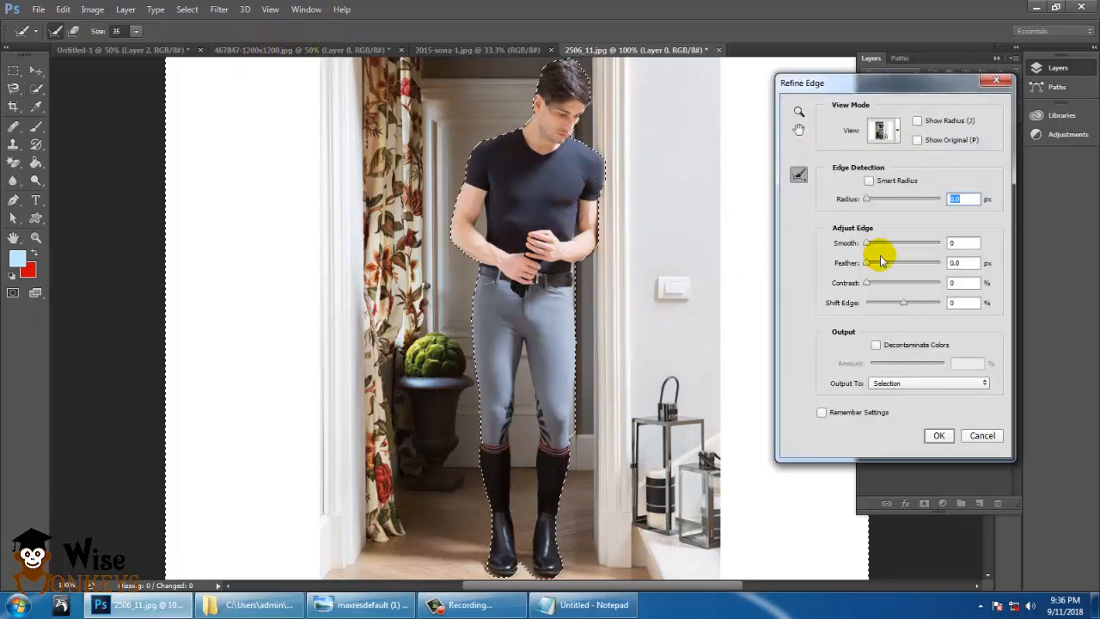
mouse_move(879, 250)
mouse_down()
mouse_move(864, 246)
mouse_move(879, 263)
mouse_up()
click(935, 435)
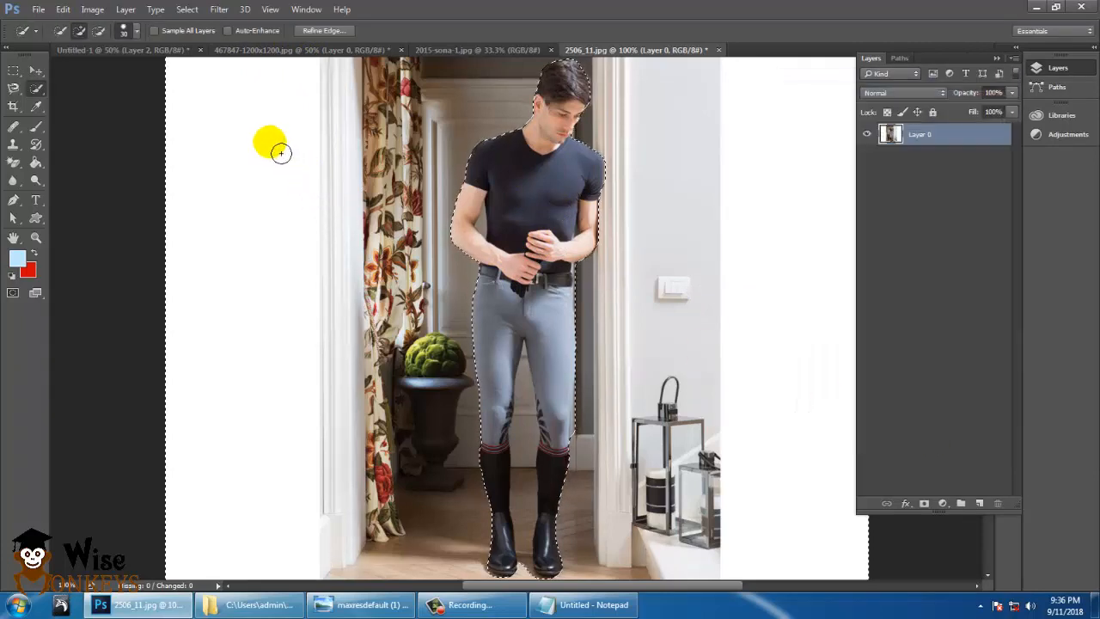
Delete the selected background around the man and clear the selection.
key(Delete)
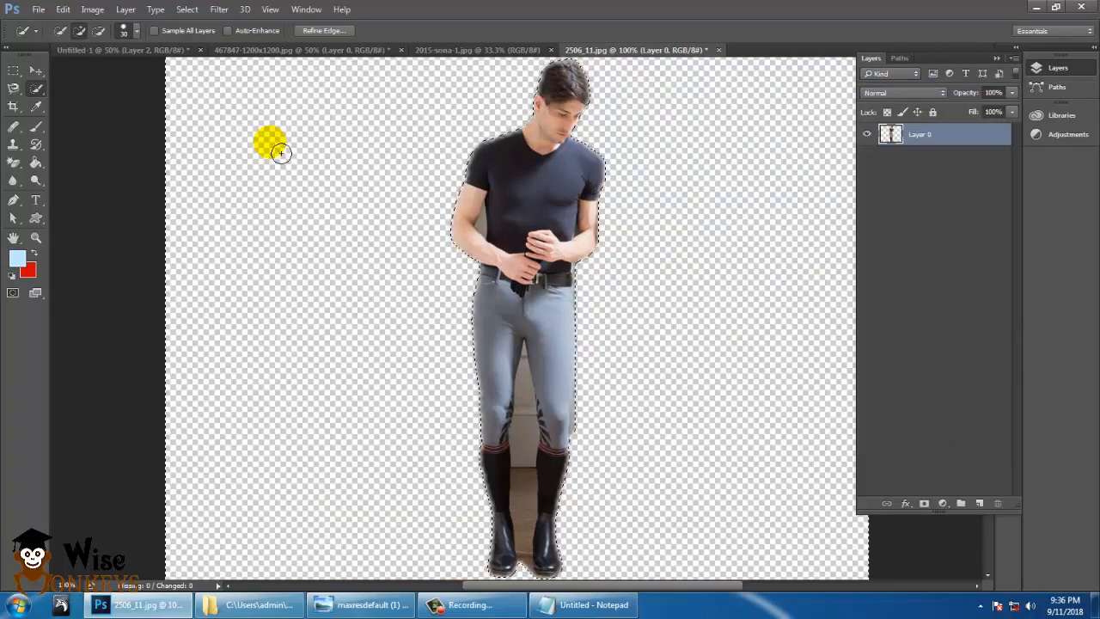
key(ctrl+z)
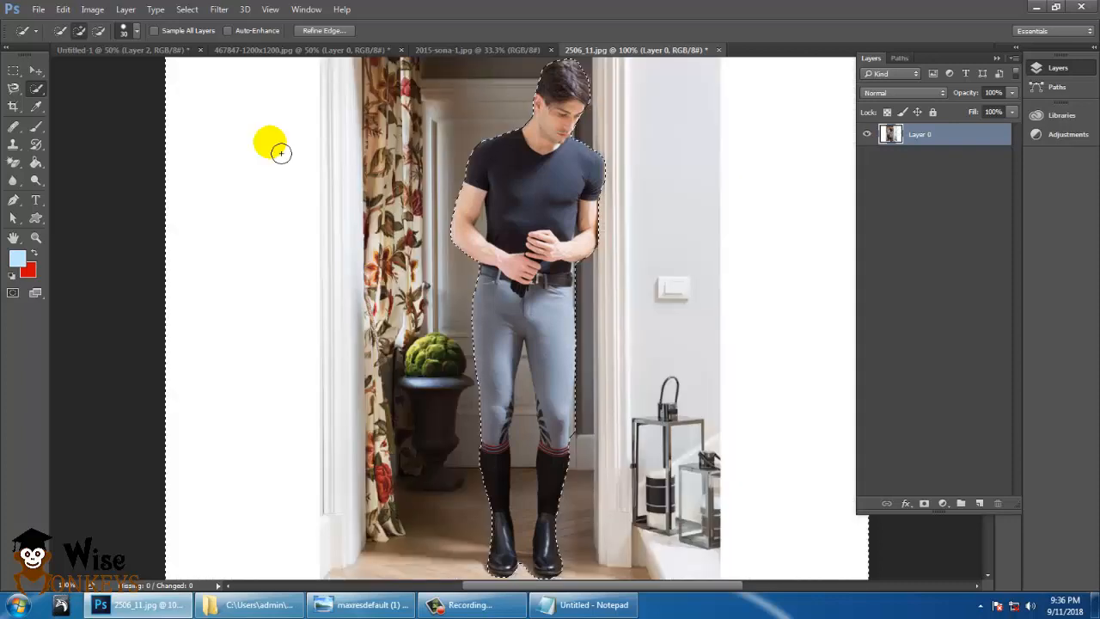
key(ctrl+plus)
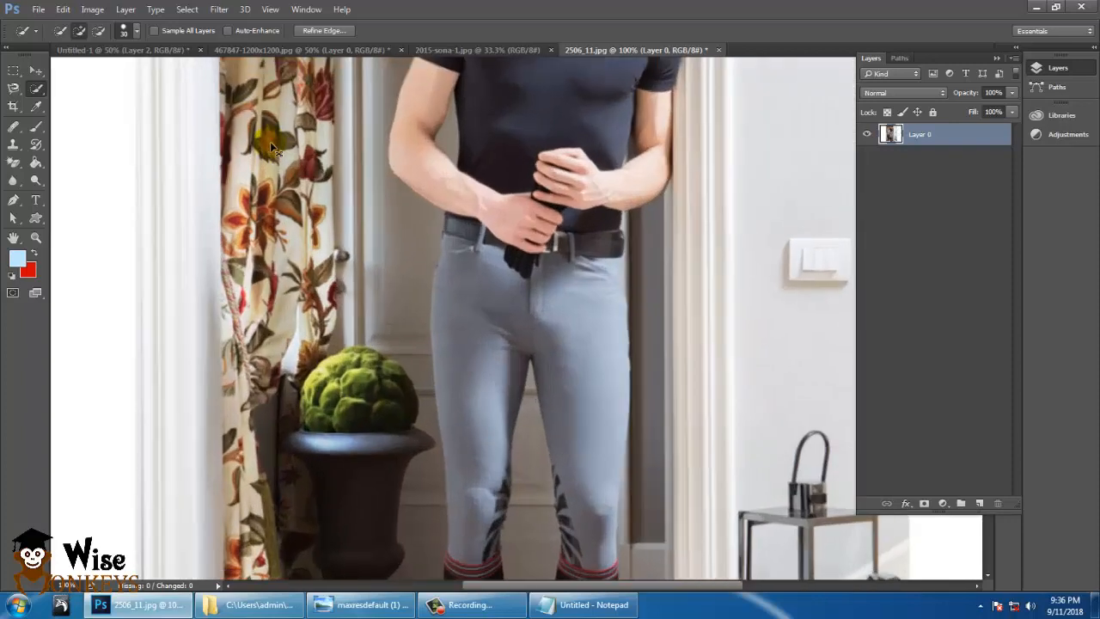
mouse_move(616, 320)
mouse_down()
mouse_move(617, 252)
mouse_move(601, 221)
mouse_up()
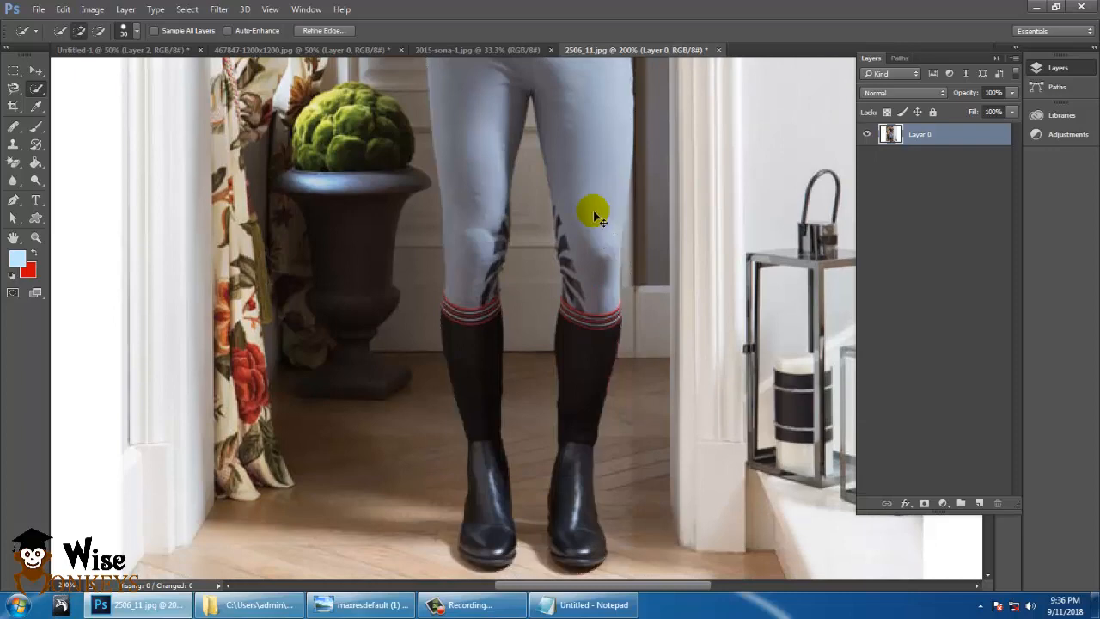
key(ctrl+minus)
key(Delete)
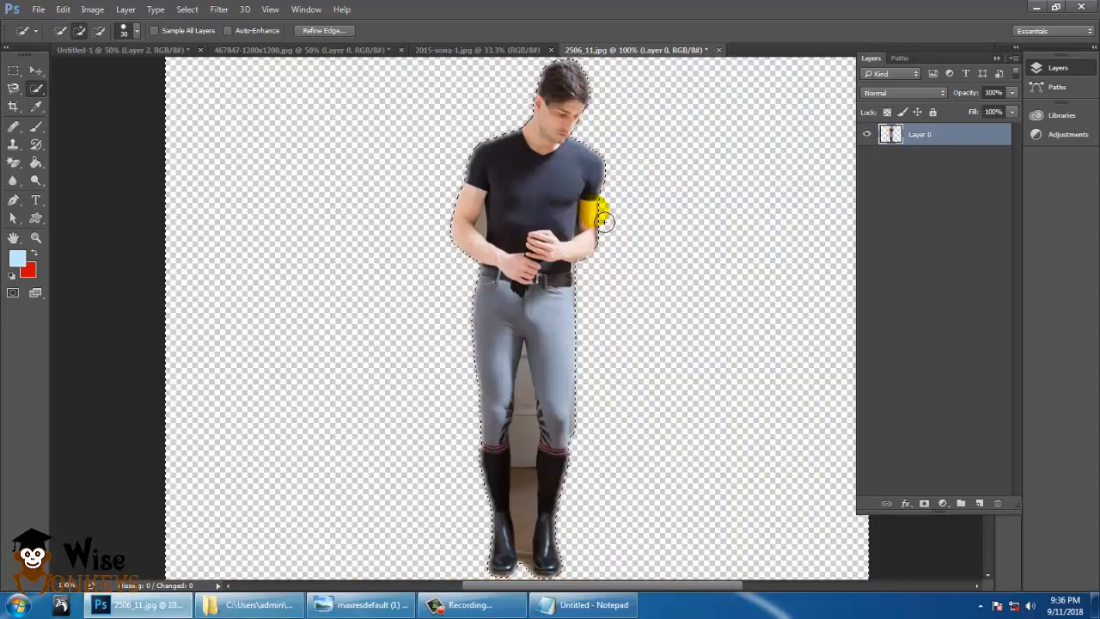
drag(662, 276, 661, 292)
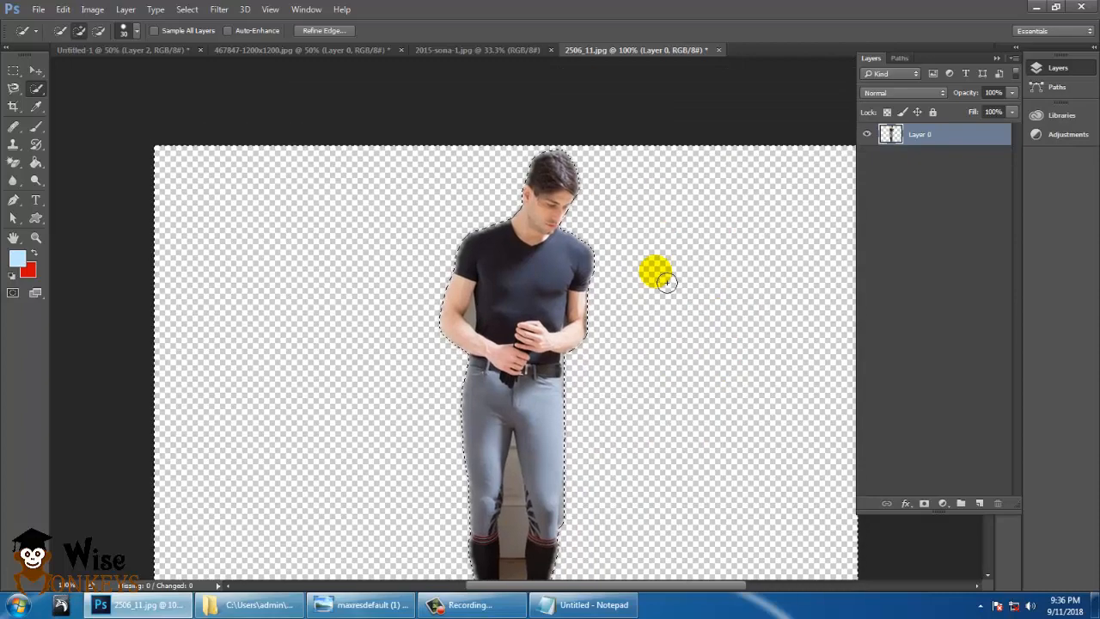
key(ctrl+d)
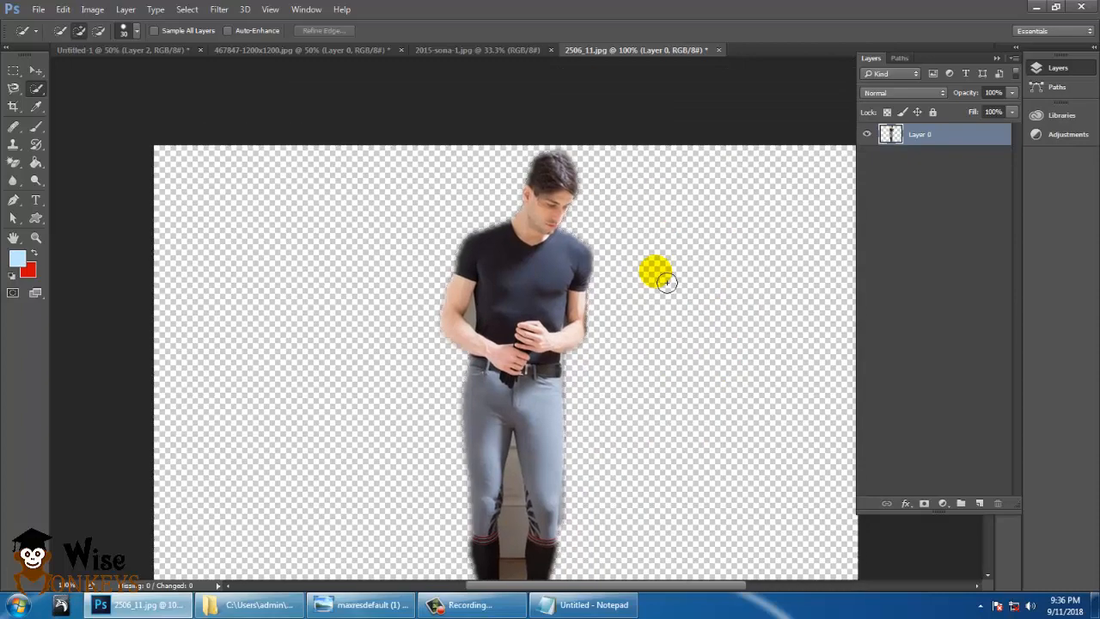
Select the leftover door and floor background between the man's legs with the Quick Selection tool.
key(ctrl+plus)
key(ctrl+plus)
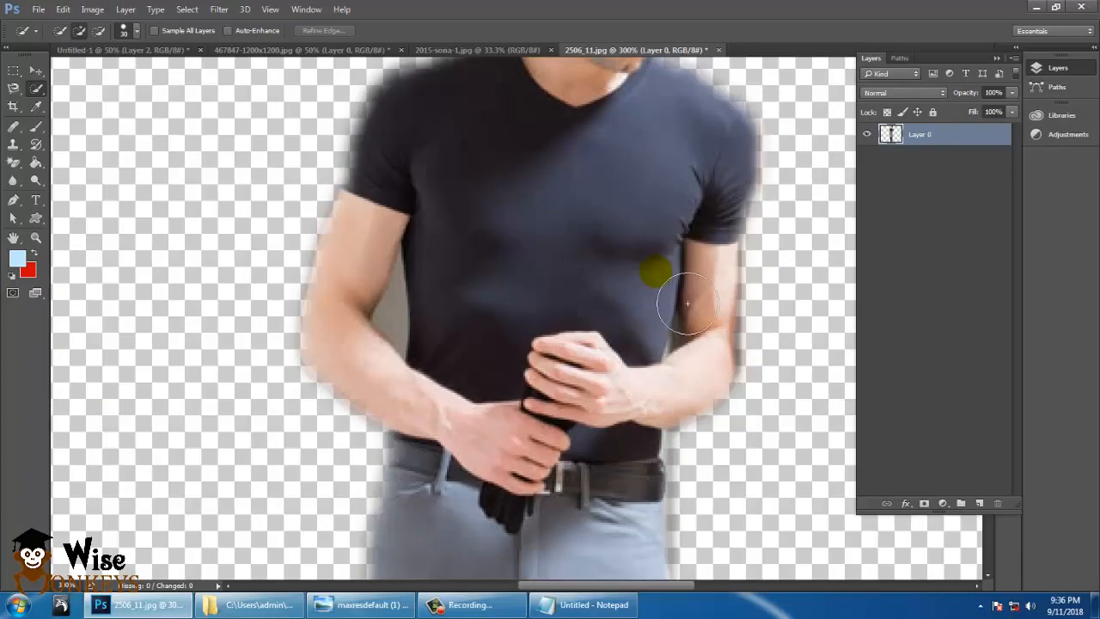
drag(675, 315, 409, 259)
drag(443, 363, 568, 67)
drag(553, 329, 565, 167)
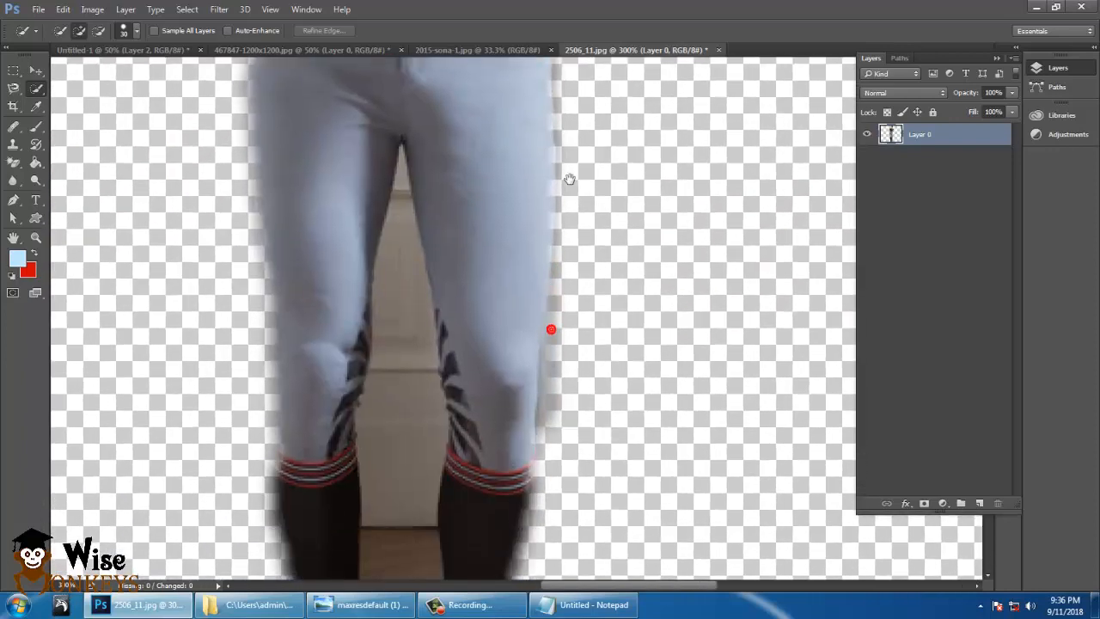
drag(526, 380, 544, 188)
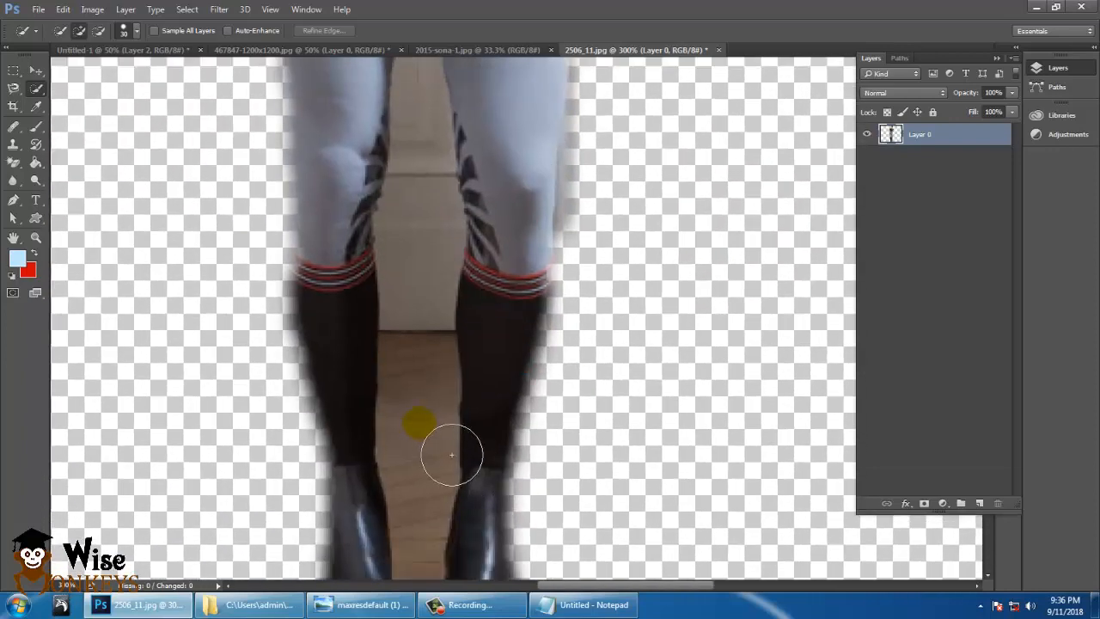
key(ctrl+minus)
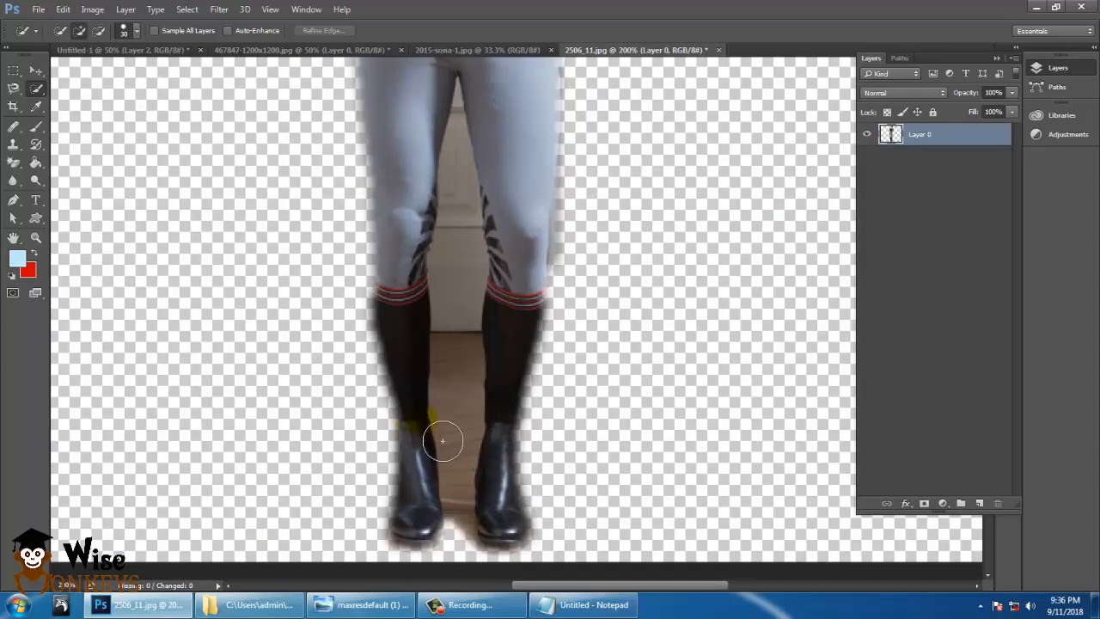
drag(464, 393, 472, 215)
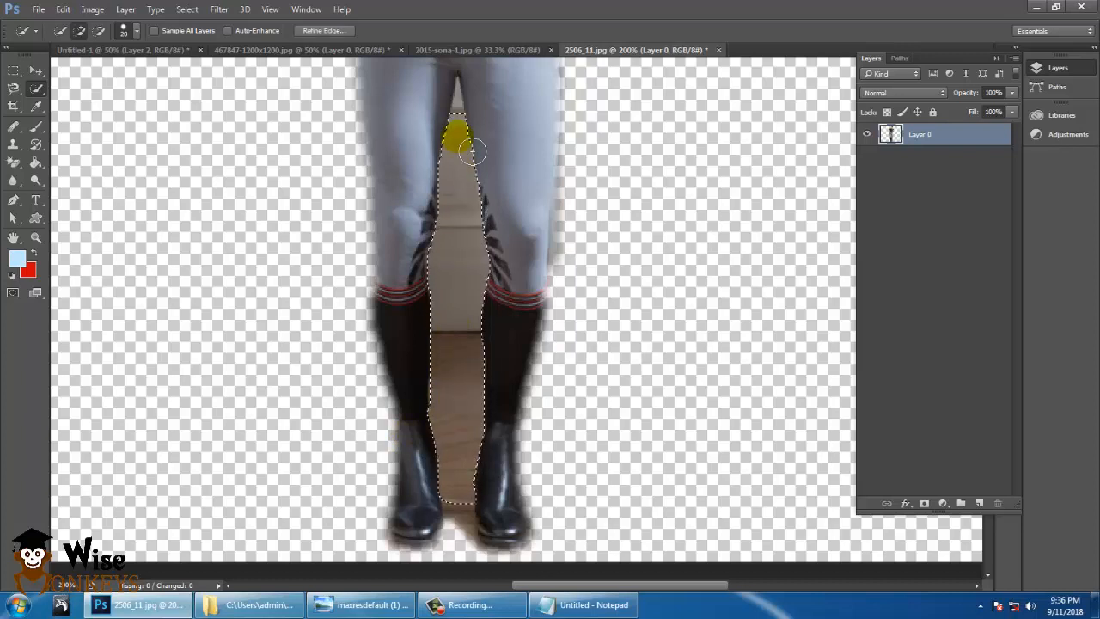
Add the narrow tip of the gap between the thighs with a smaller brush, delete the selected background and deselect.
key(bracketleft)
key(bracketleft)
key(bracketleft)
key(bracketleft)
click(460, 113)
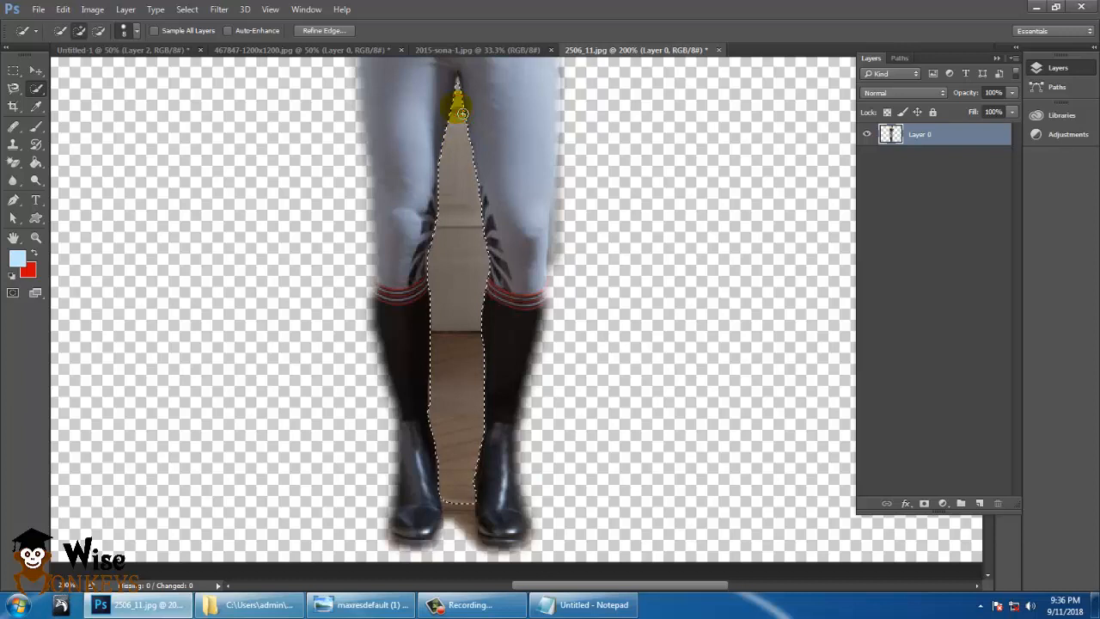
key(Delete)
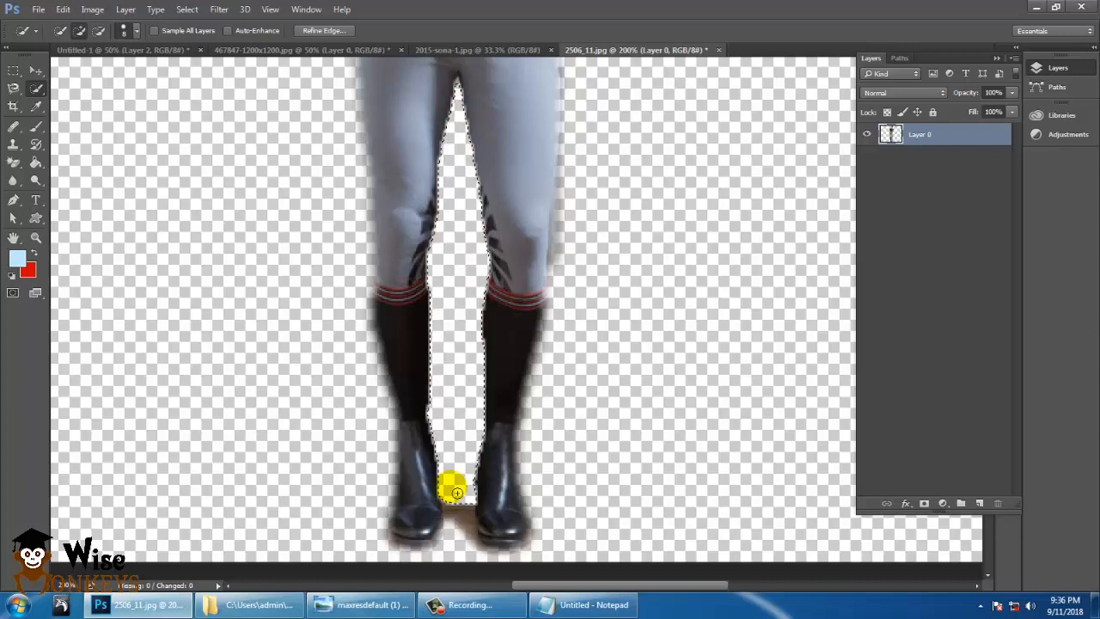
key(ctrl+d)
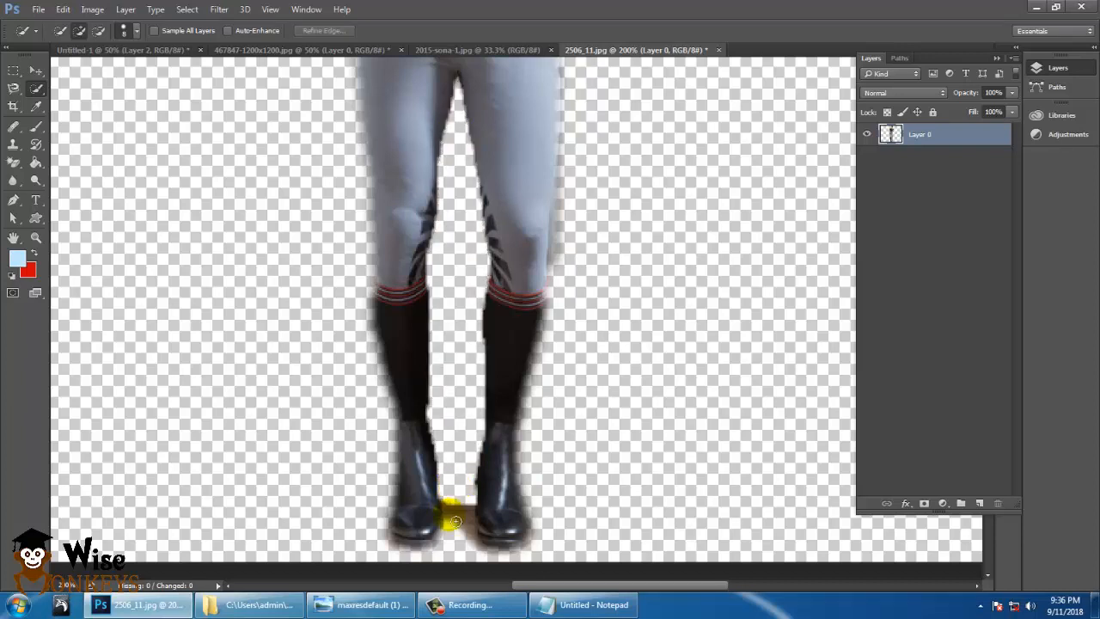
Select and remove the floor remnants between the man's boots and under the sole of one boot.
click(462, 521)
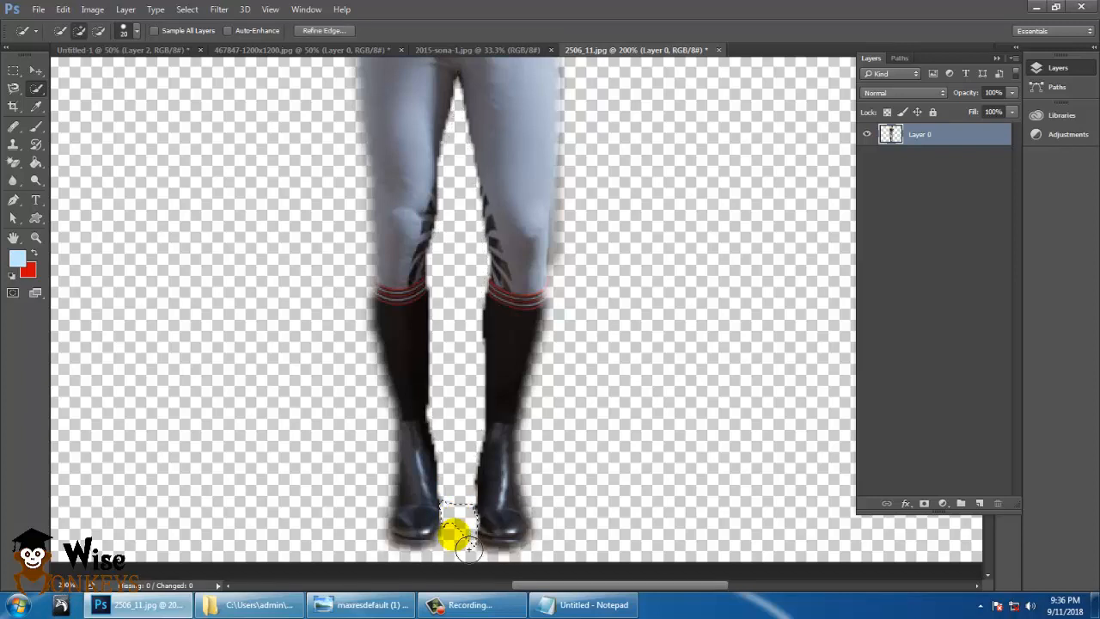
key(ctrl+d)
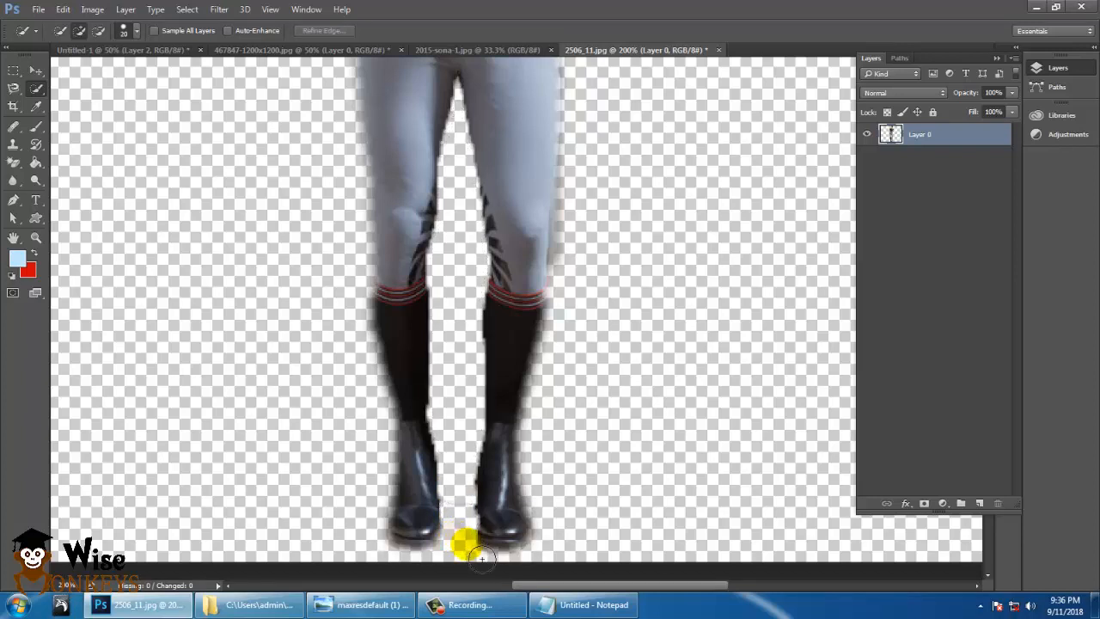
click(483, 558)
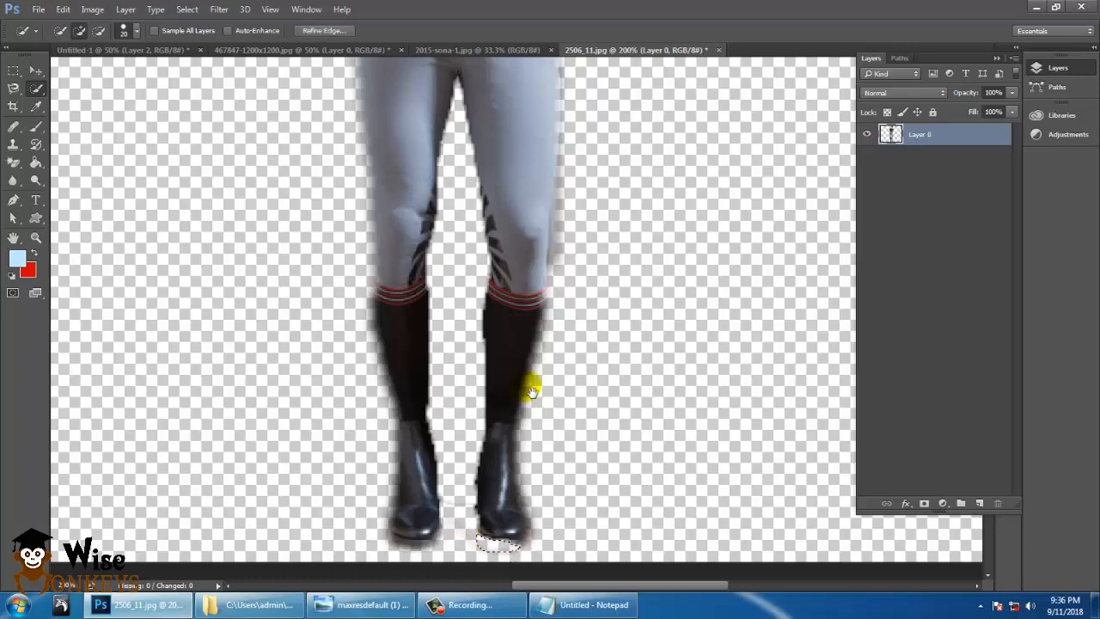
Select the background gap between the man's bent arm and torso with a smaller brush, delete it and deselect.
scroll(559, 351, up, 3)
drag(568, 188, 577, 257)
drag(609, 220, 558, 481)
drag(604, 198, 611, 226)
drag(591, 136, 578, 271)
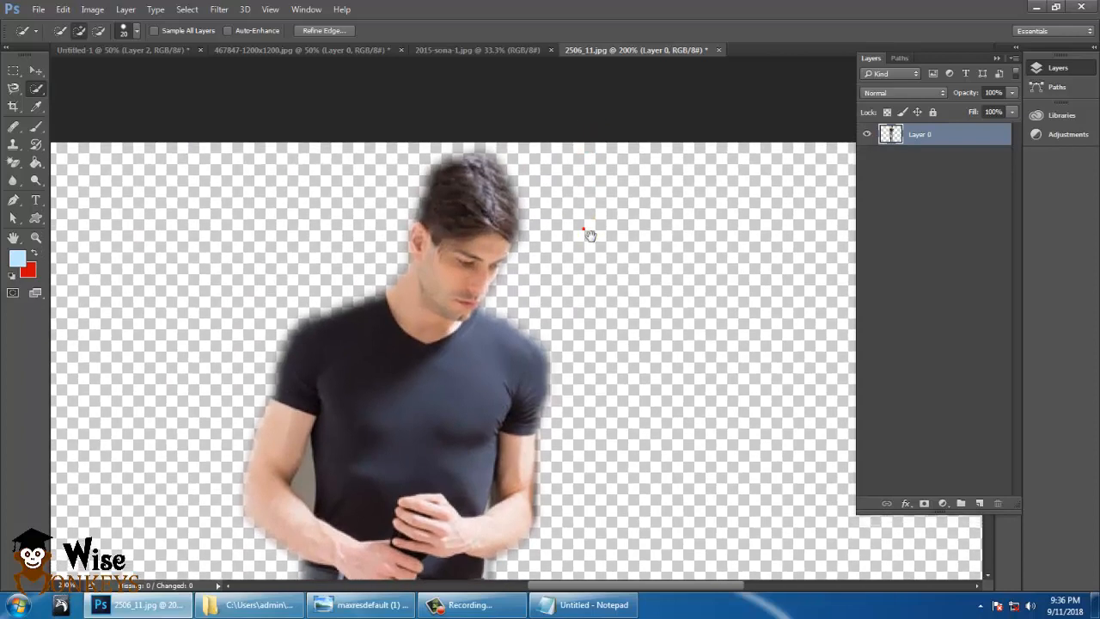
drag(590, 232, 626, 74)
drag(629, 224, 608, 161)
key(ctrl+plus)
key(ctrl+plus)
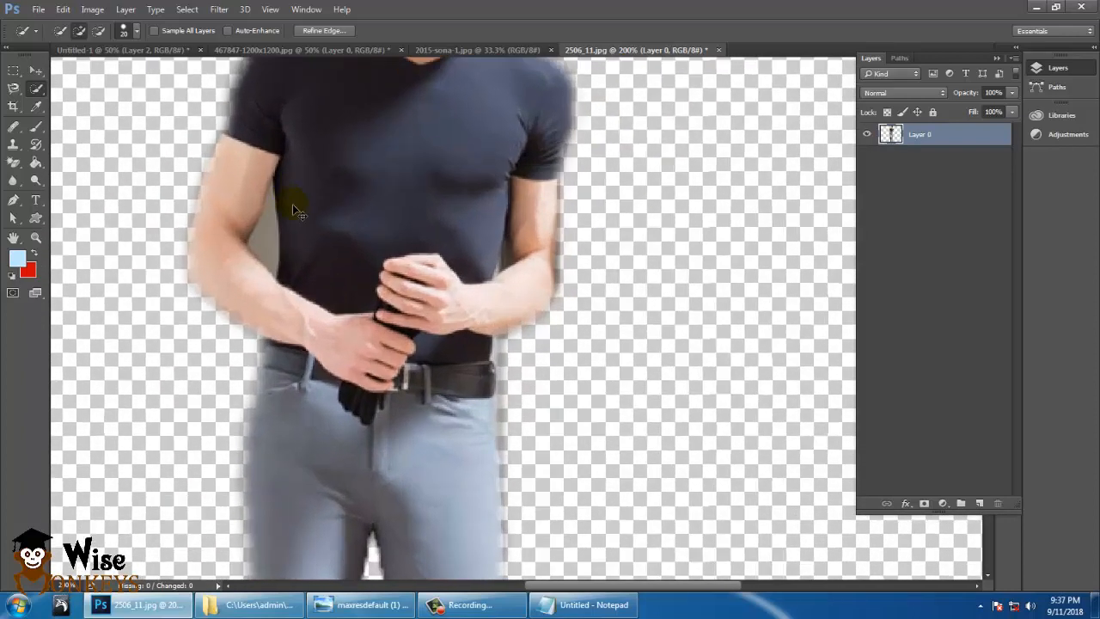
key(bracketleft)
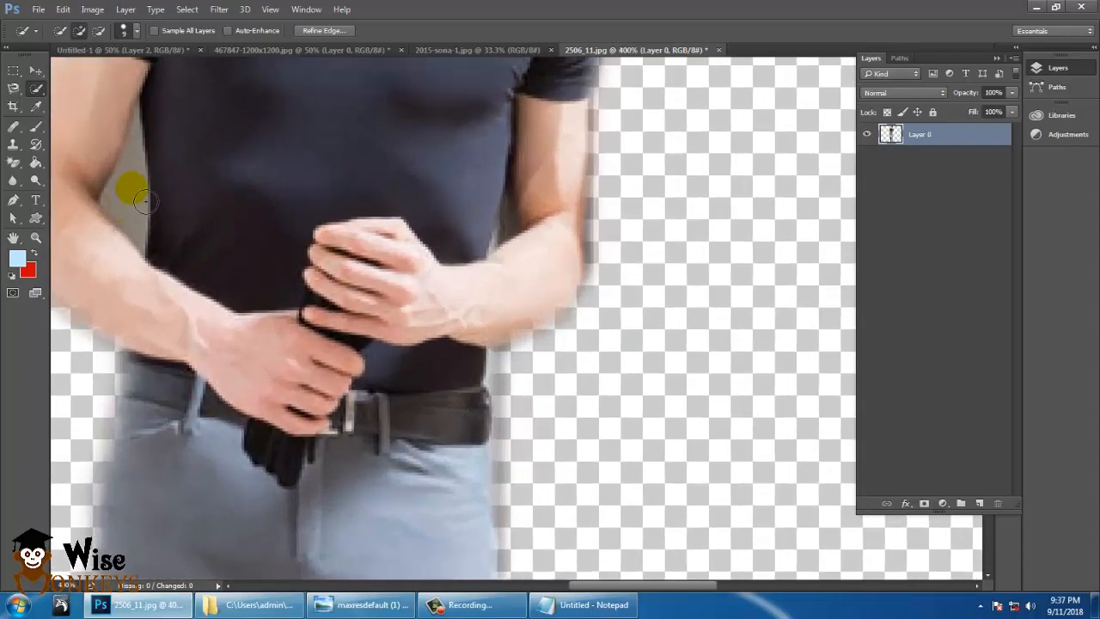
mouse_move(131, 167)
mouse_down()
mouse_move(141, 178)
mouse_move(145, 115)
mouse_up()
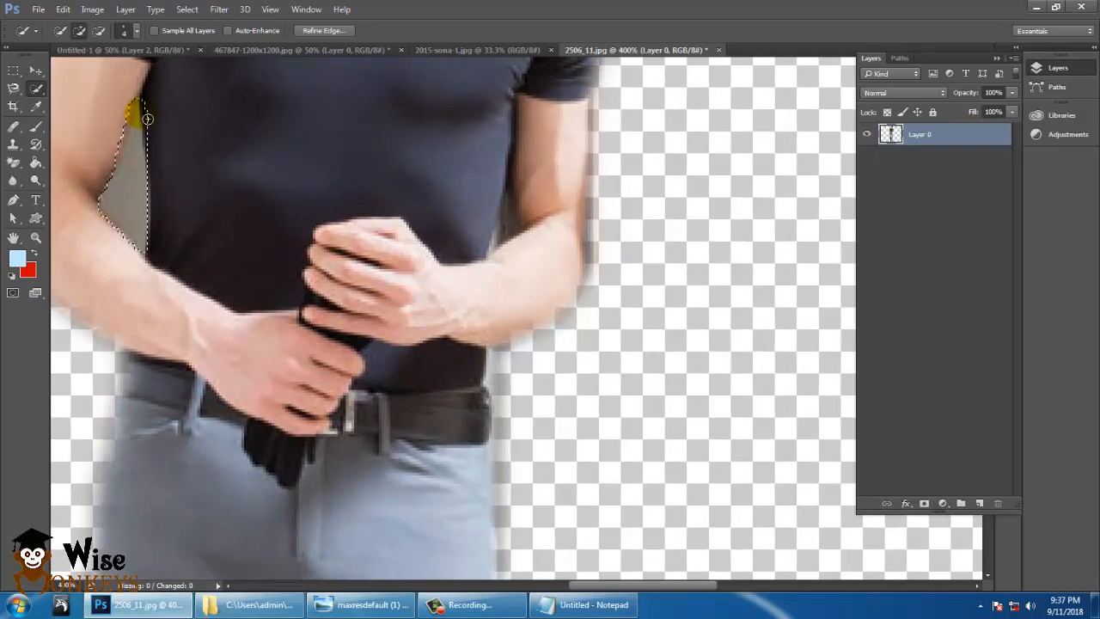
key(Delete)
key(ctrl+d)
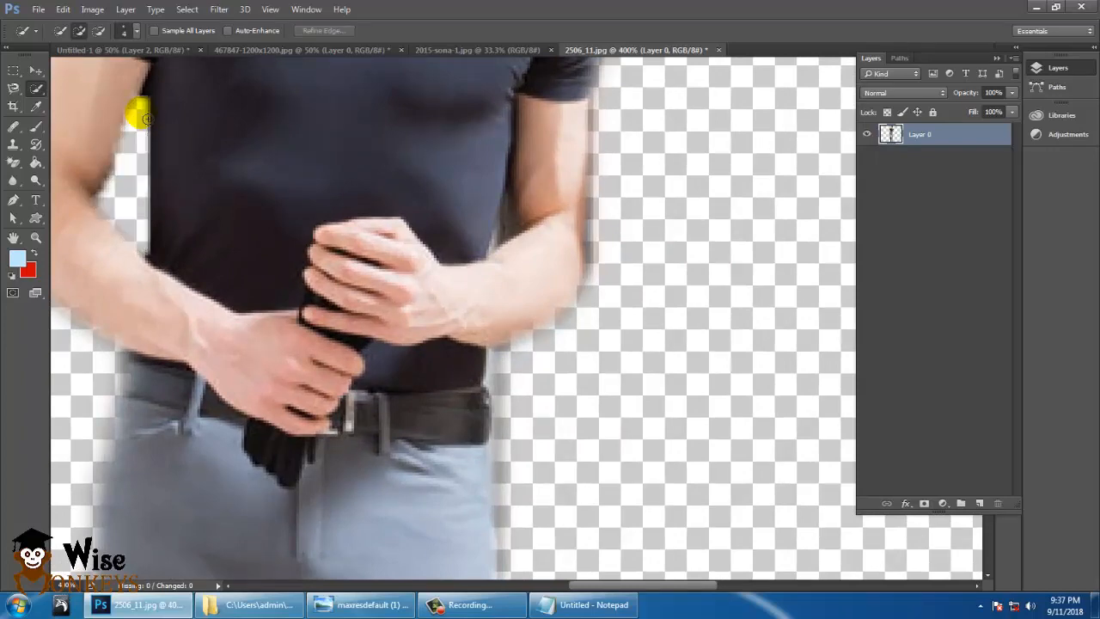
Transfer the cut-out man with the Move tool into the Untitled-1 document and place him beside the woman on Artboard 1.
key(ctrl+minus)
key(ctrl+minus)
key(ctrl+minus)
key(ctrl+minus)
key(ctrl+minus)
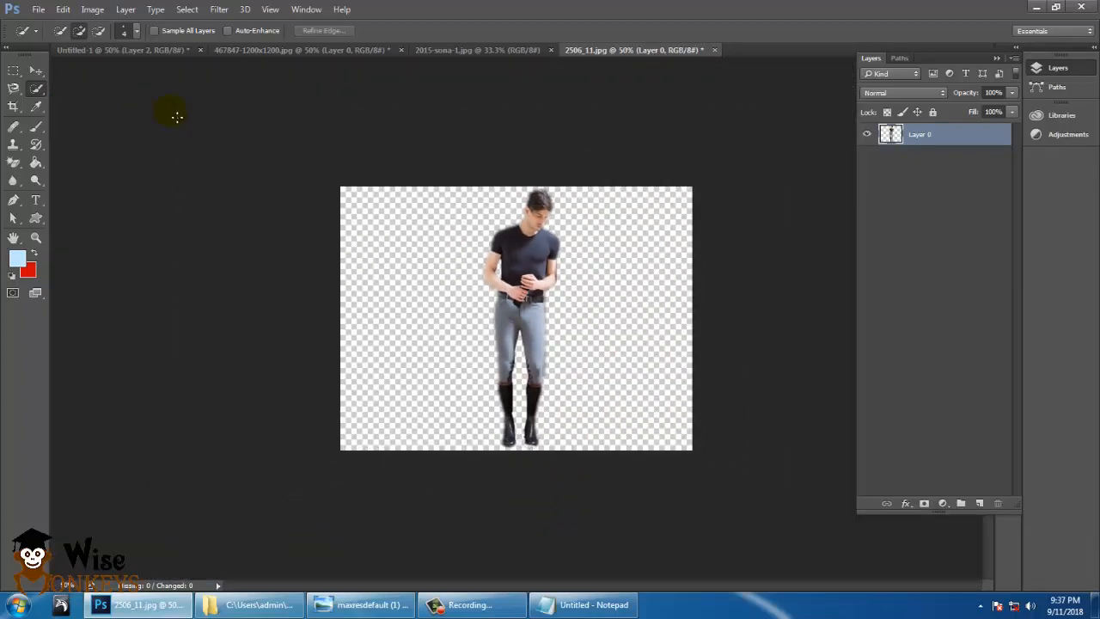
click(36, 69)
drag(526, 288, 417, 50)
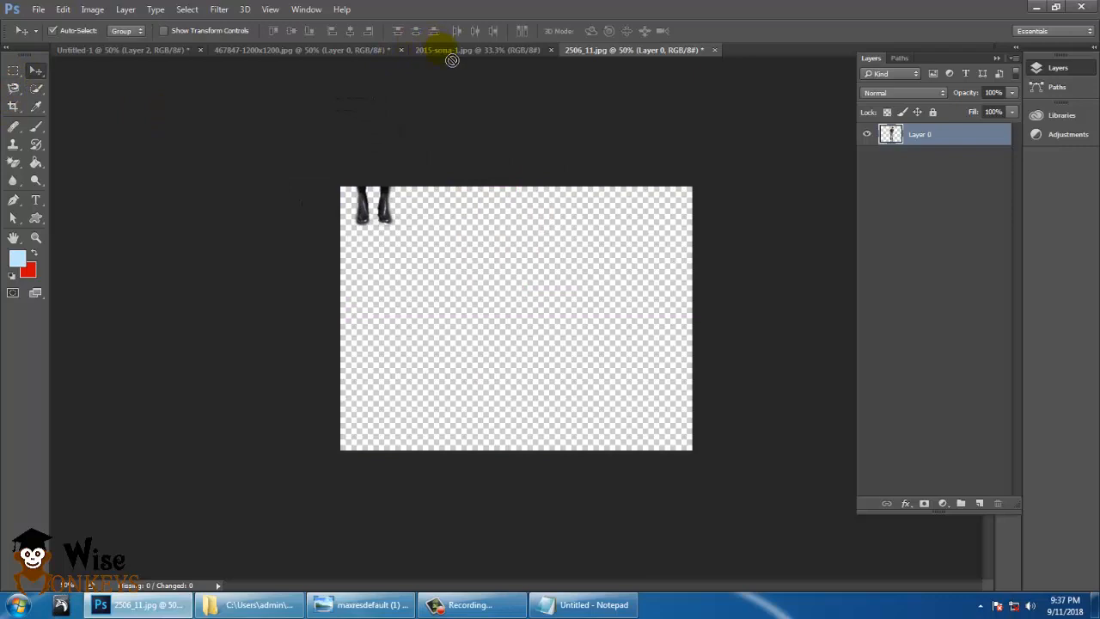
drag(346, 62, 347, 63)
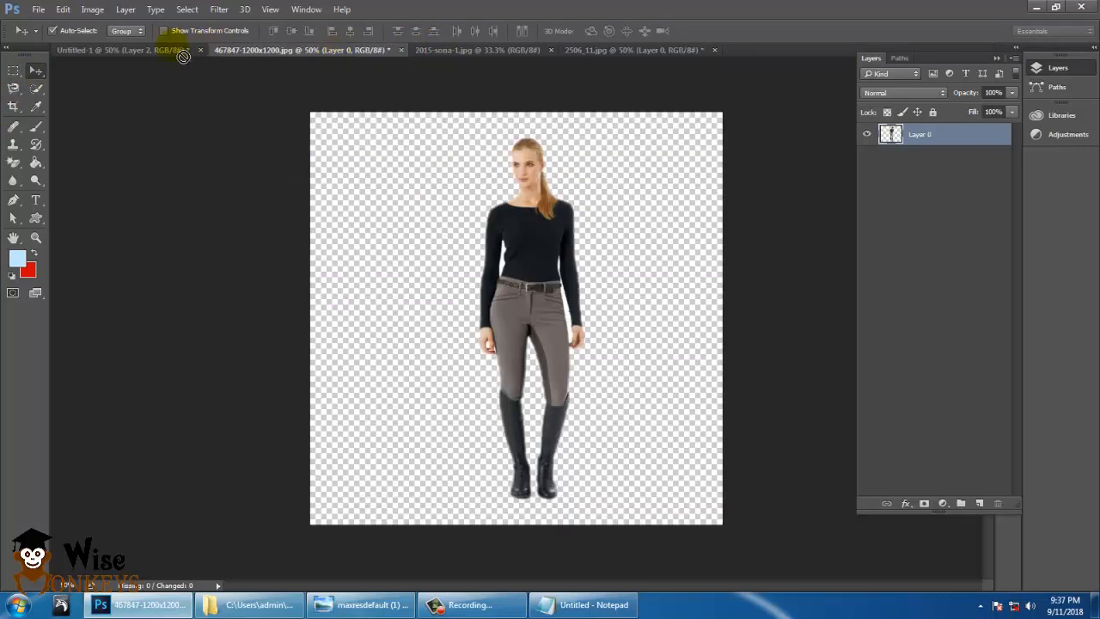
drag(183, 56, 524, 324)
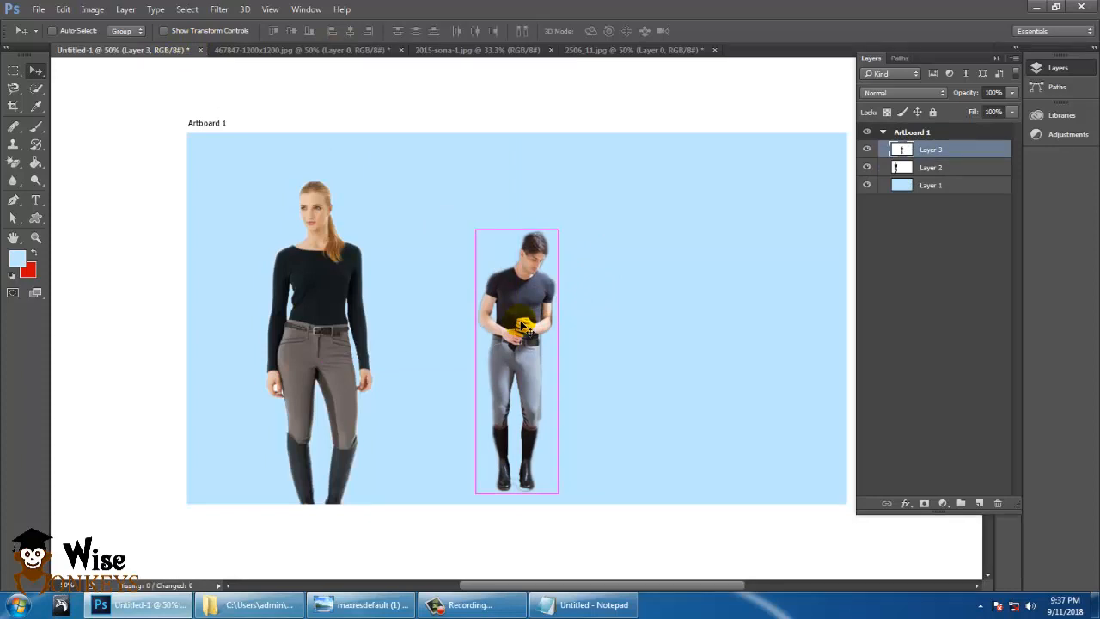
Start a free transform on the man's layer and add the line "Ctrl + T to transform an image" to the Notepad notes.
key(ctrl+t)
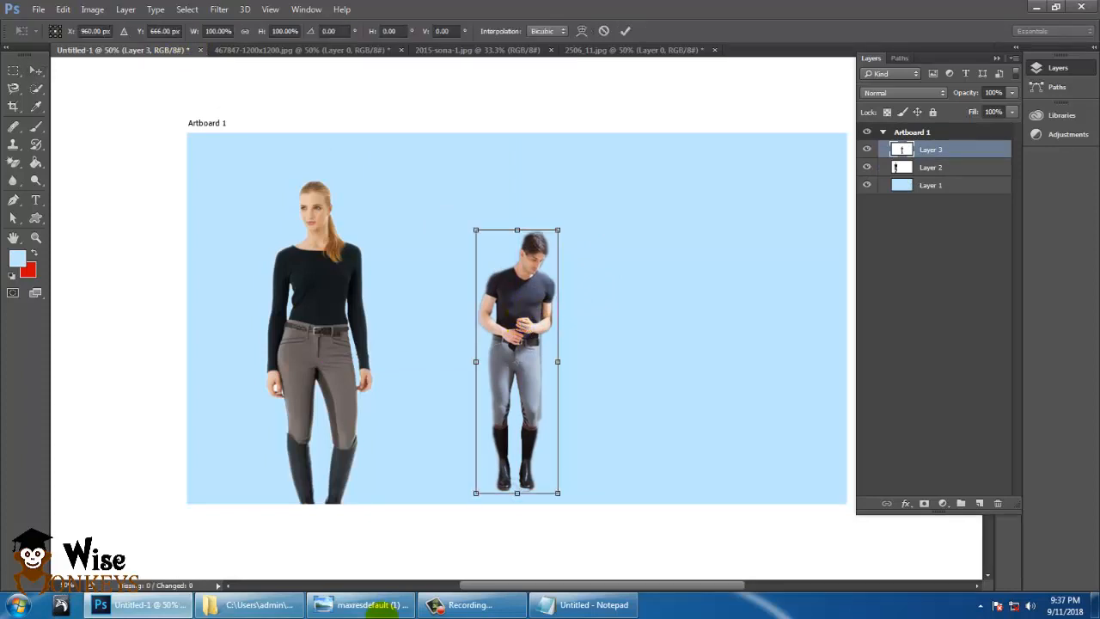
click(585, 603)
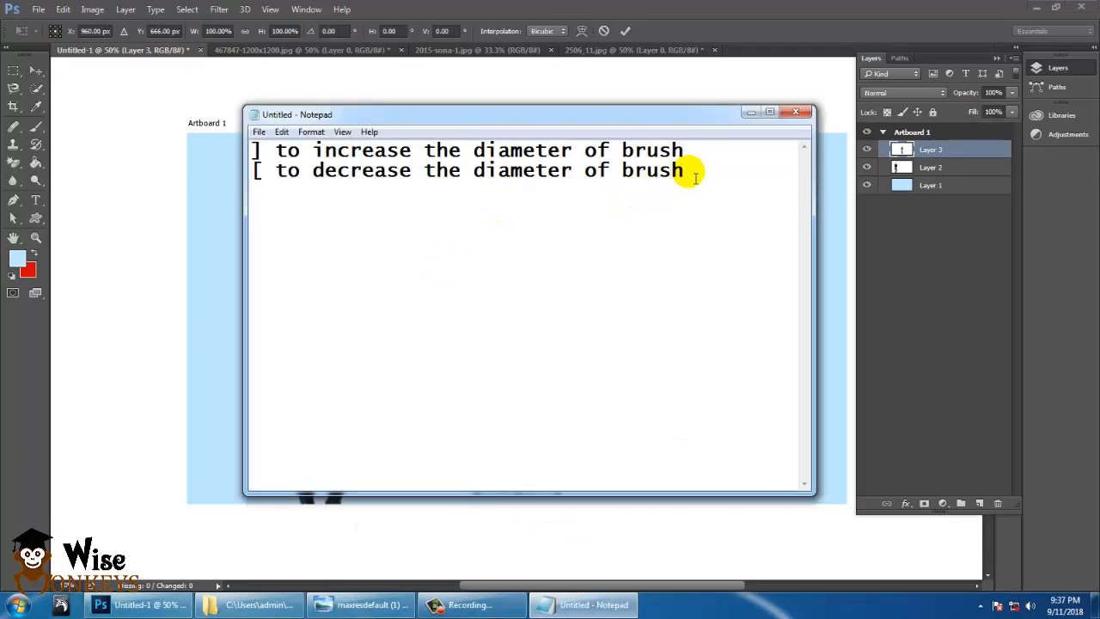
key(Return)
key(Return)
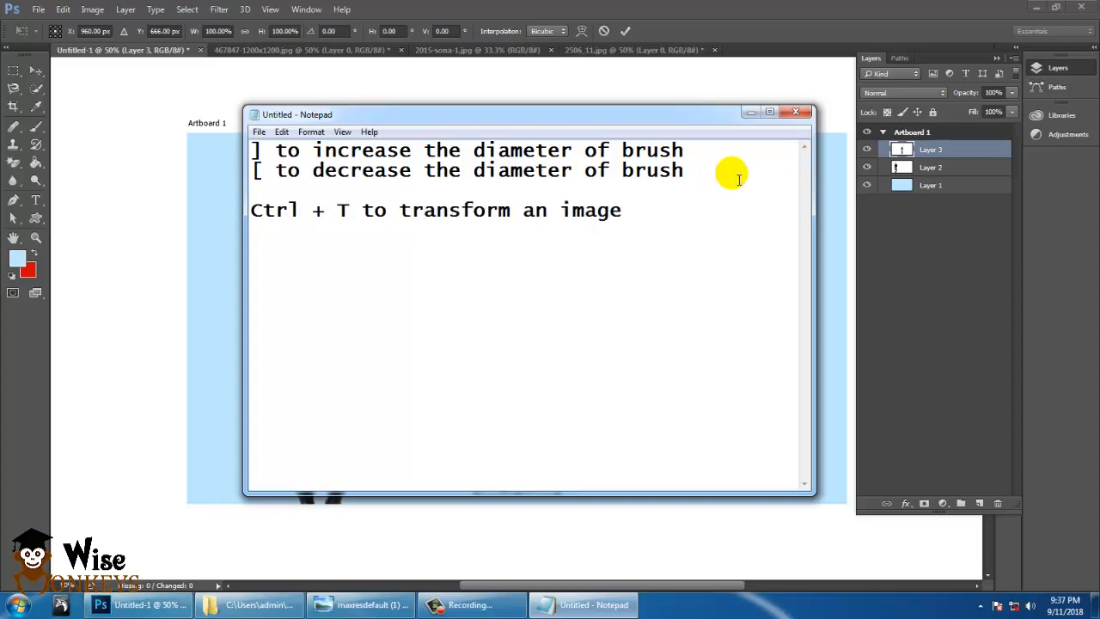
click(748, 111)
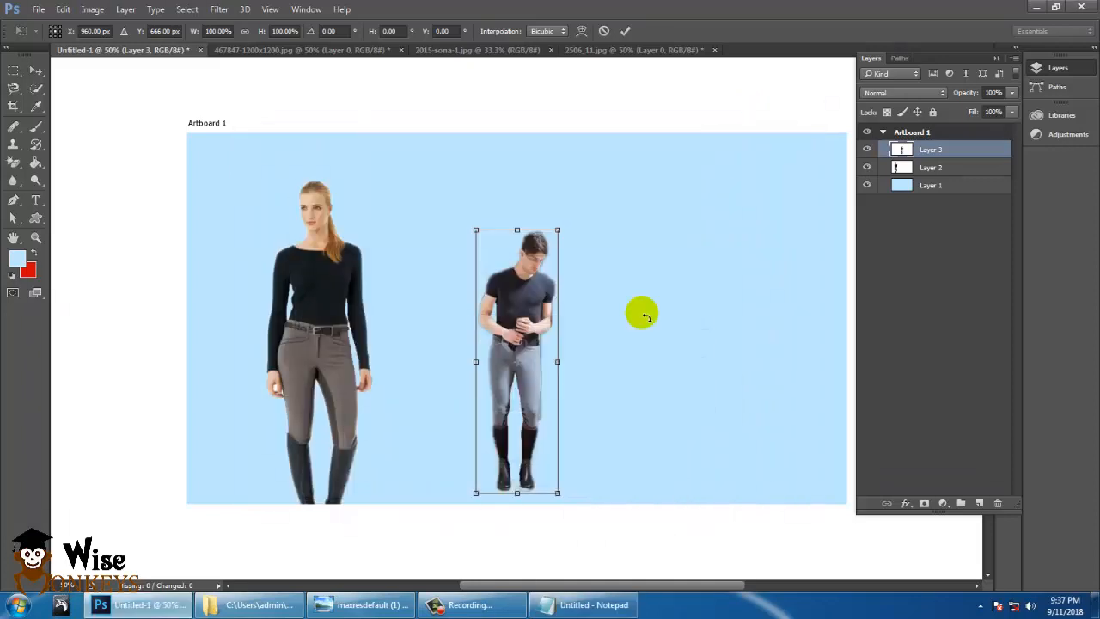
Scale the man up to about 141%, position him slightly closer to the woman and apply the transform.
drag(560, 229, 624, 192)
drag(546, 251, 539, 256)
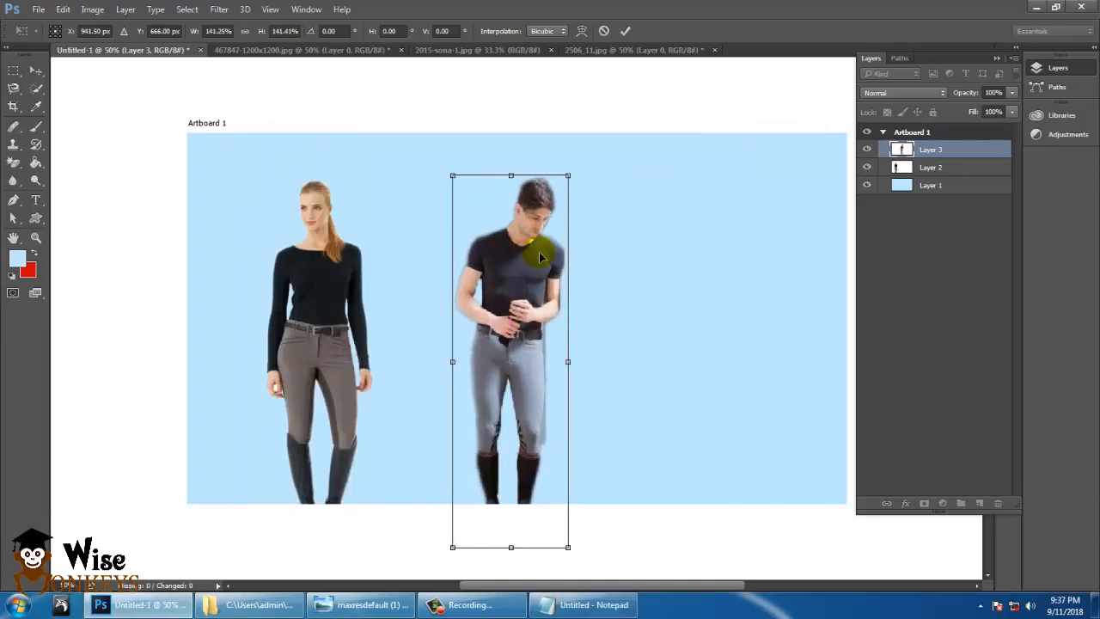
key(Return)
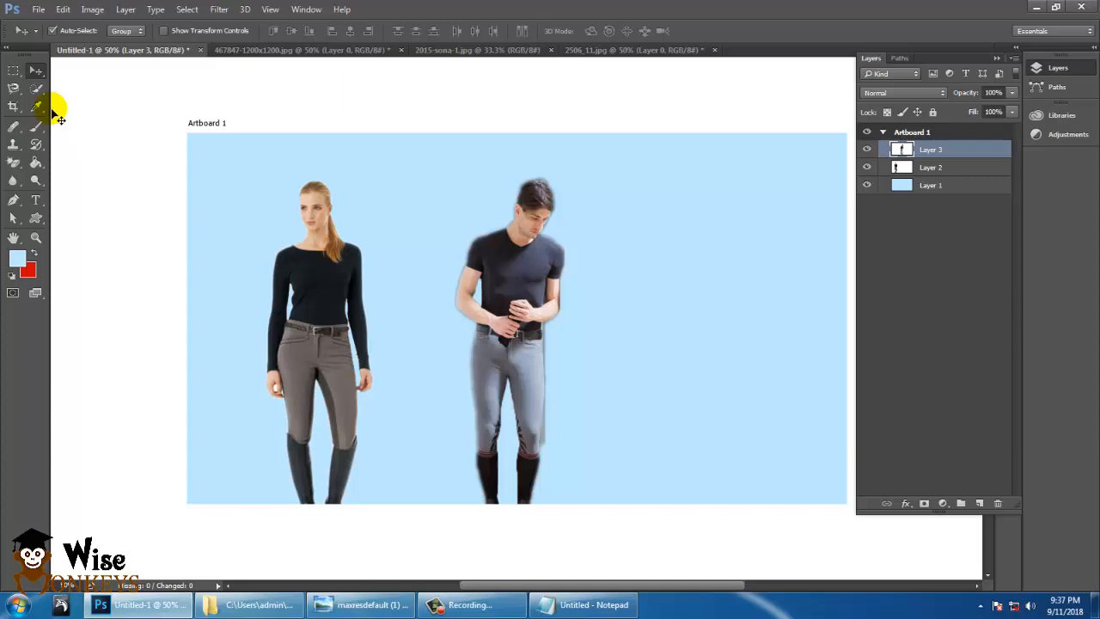
Preview the images offered for opening in Windows Photo Viewer and identify the landscape photo with the tree.
click(38, 9)
click(59, 38)
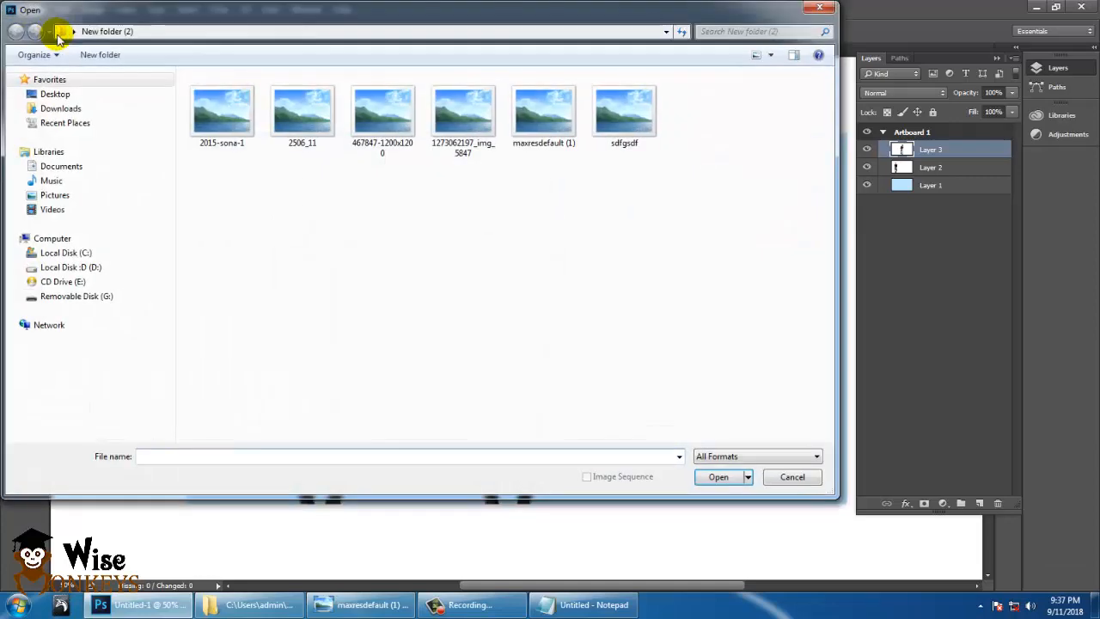
click(521, 116)
right_click(516, 121)
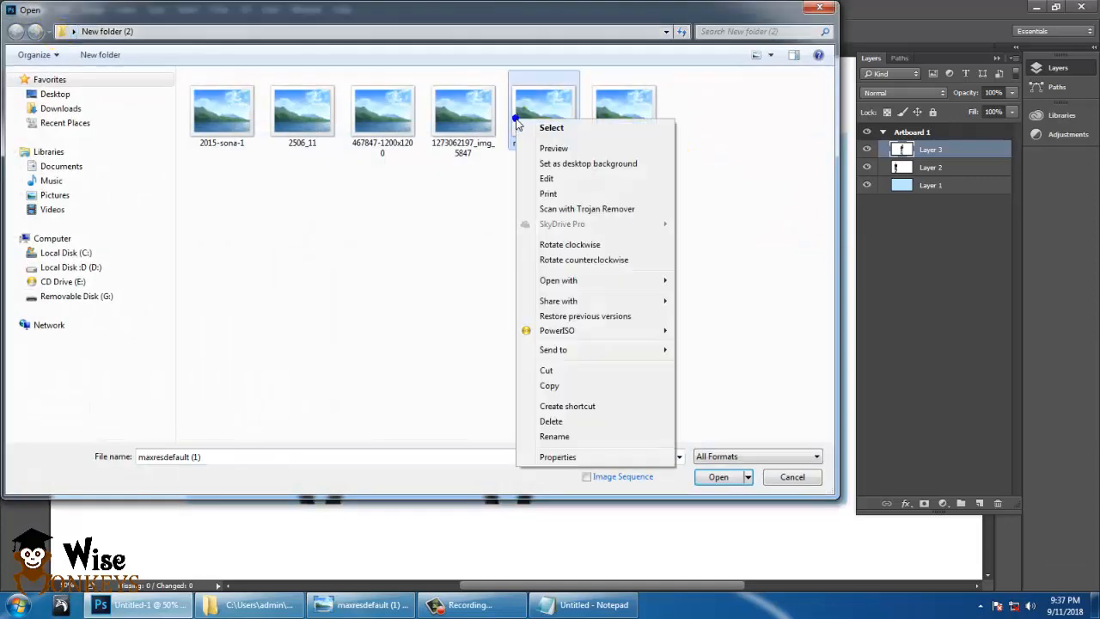
click(554, 148)
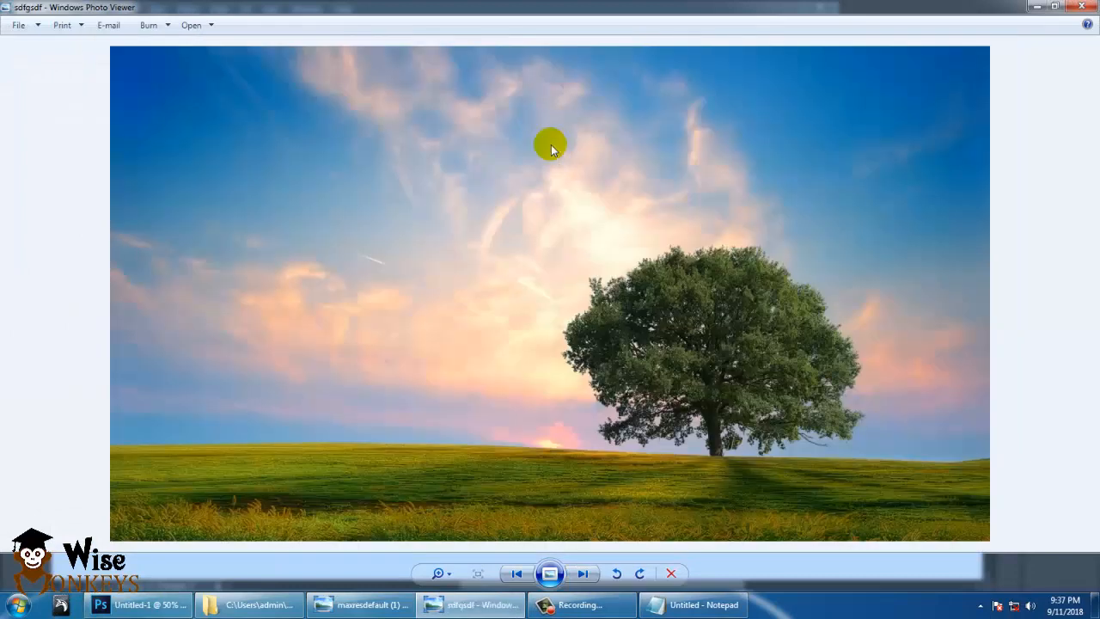
key(Right)
key(Right)
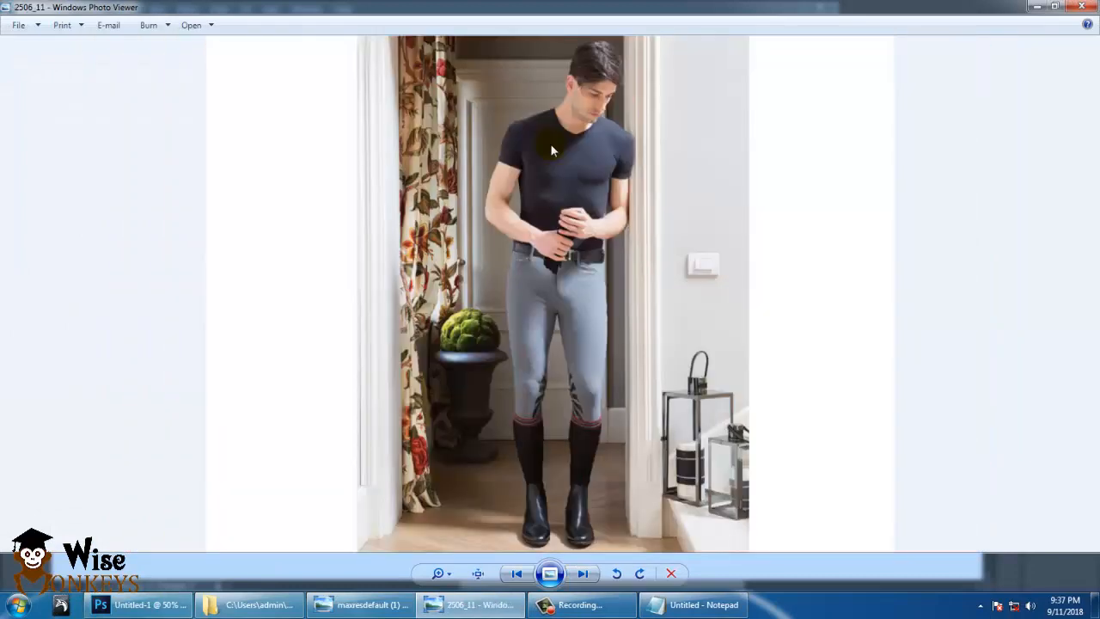
key(Left)
key(Left)
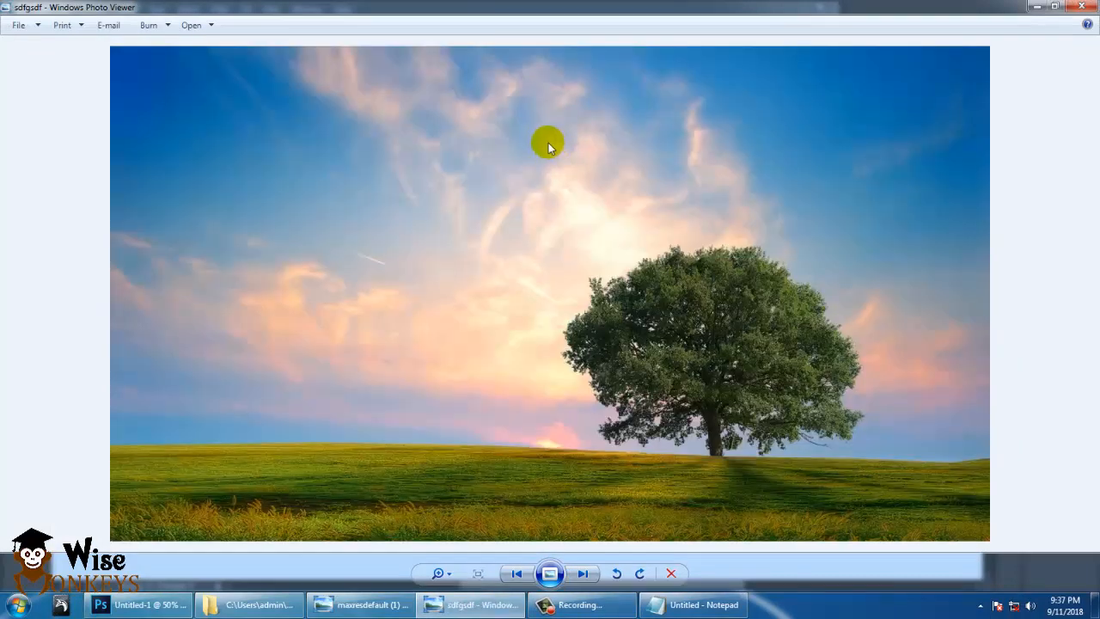
right_click(400, 99)
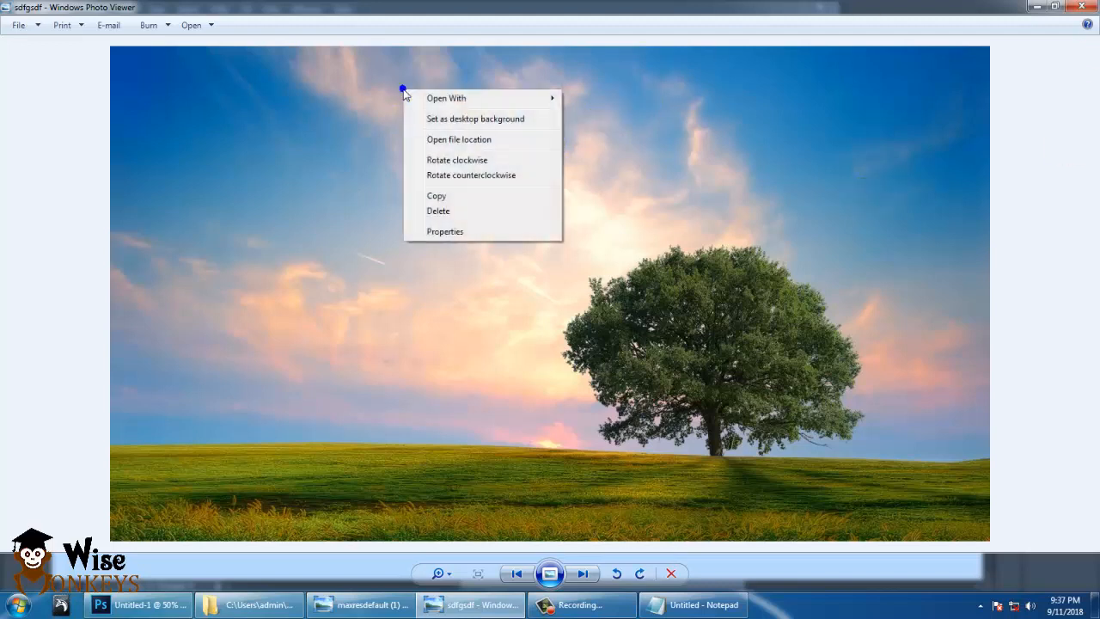
mouse_move(452, 98)
Open the sdfgsdf image and convert its locked Background into an editable layer.
click(653, 113)
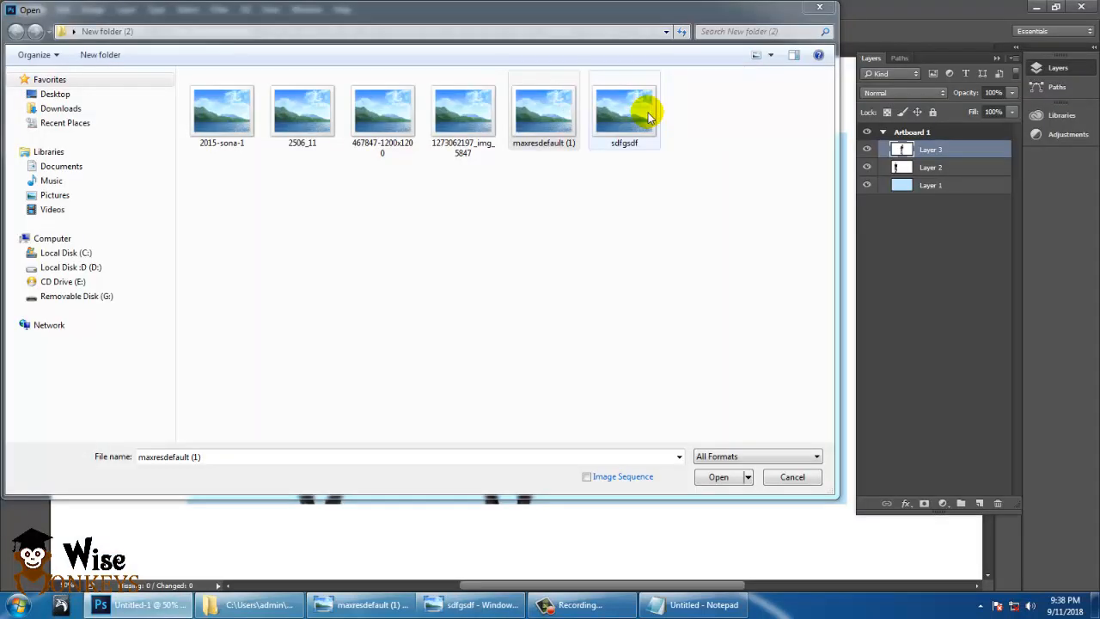
double_click(638, 121)
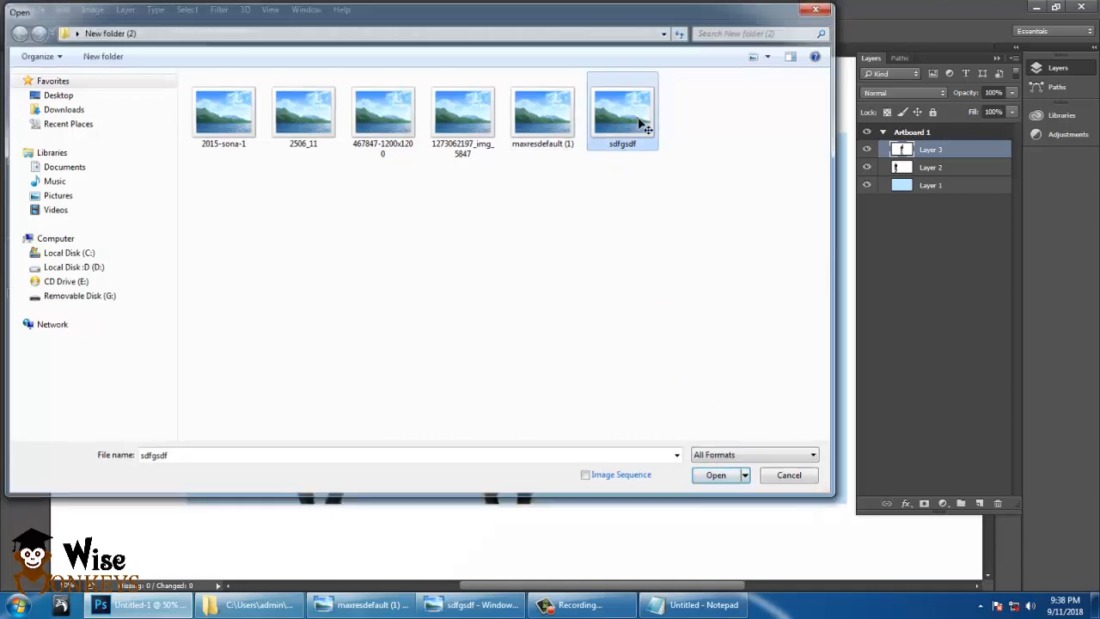
double_click(933, 136)
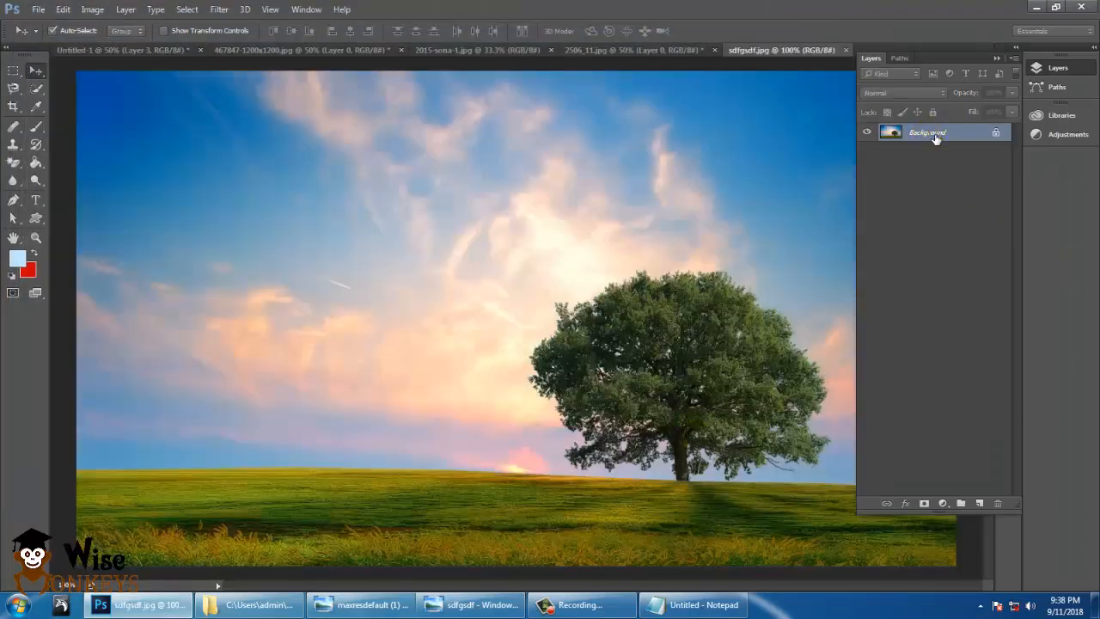
click(664, 189)
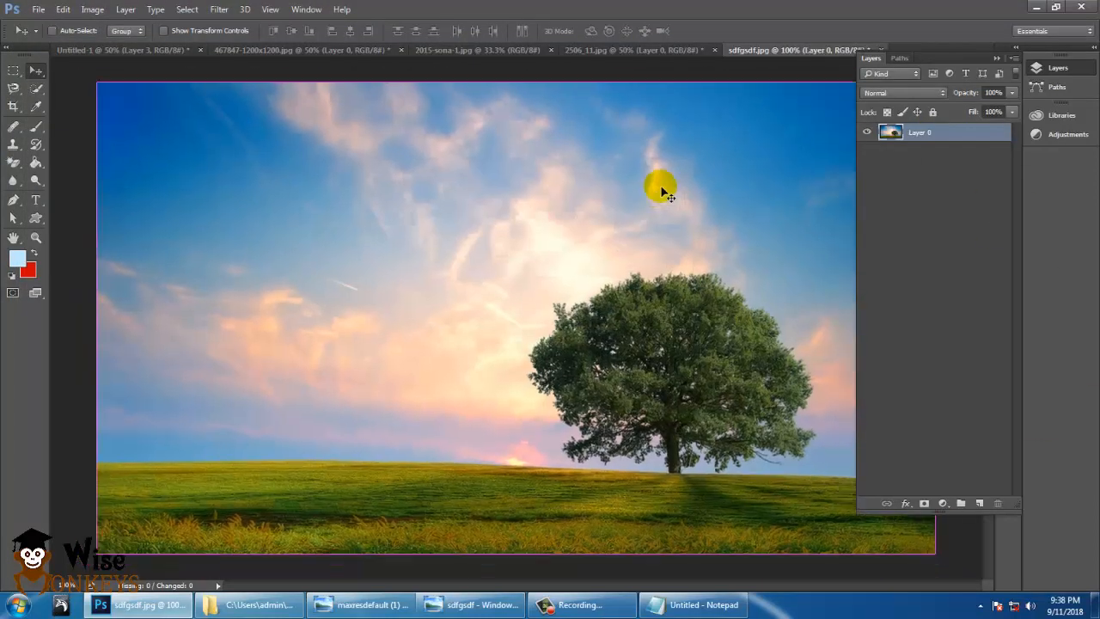
key(ctrl+minus)
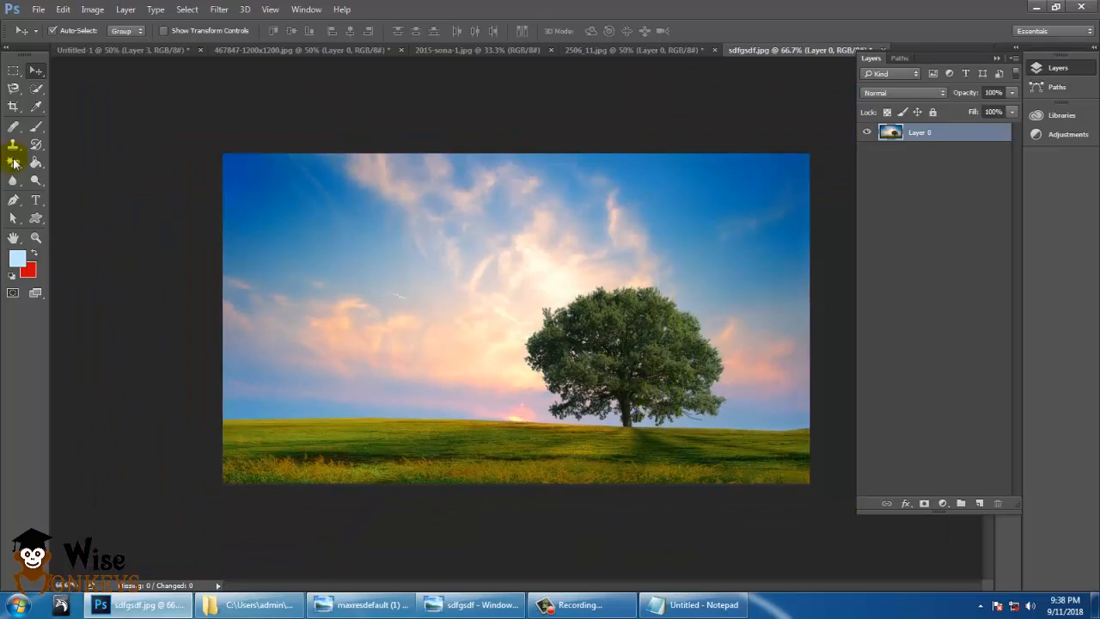
Try to select the sky with the Magic Wand, extending the selection to similar colours and adding the cloud areas.
right_click(36, 90)
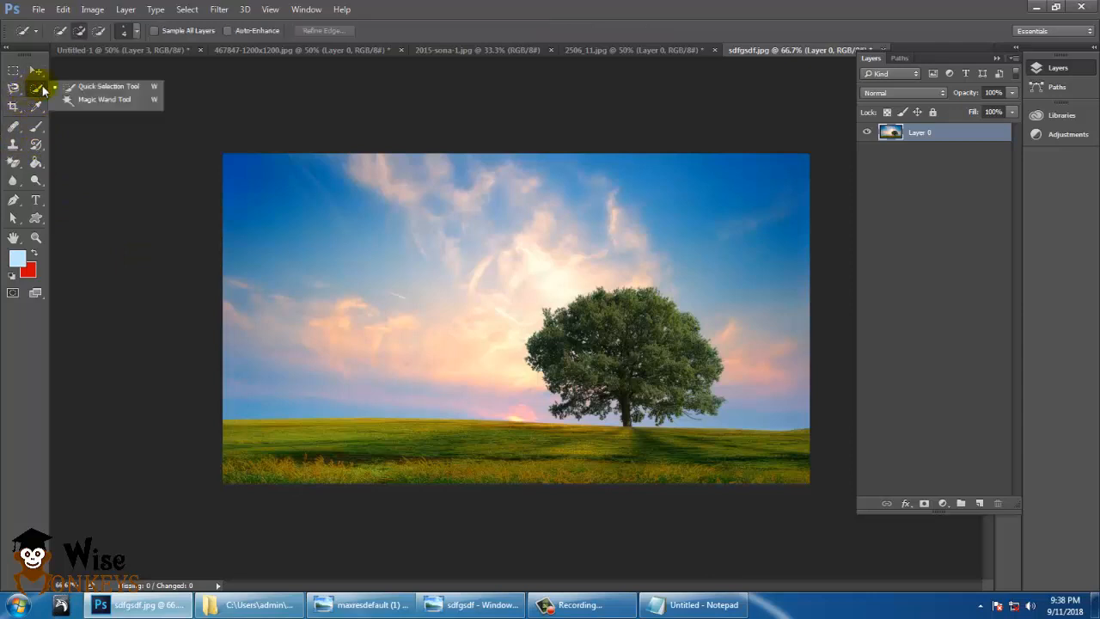
click(86, 101)
click(316, 230)
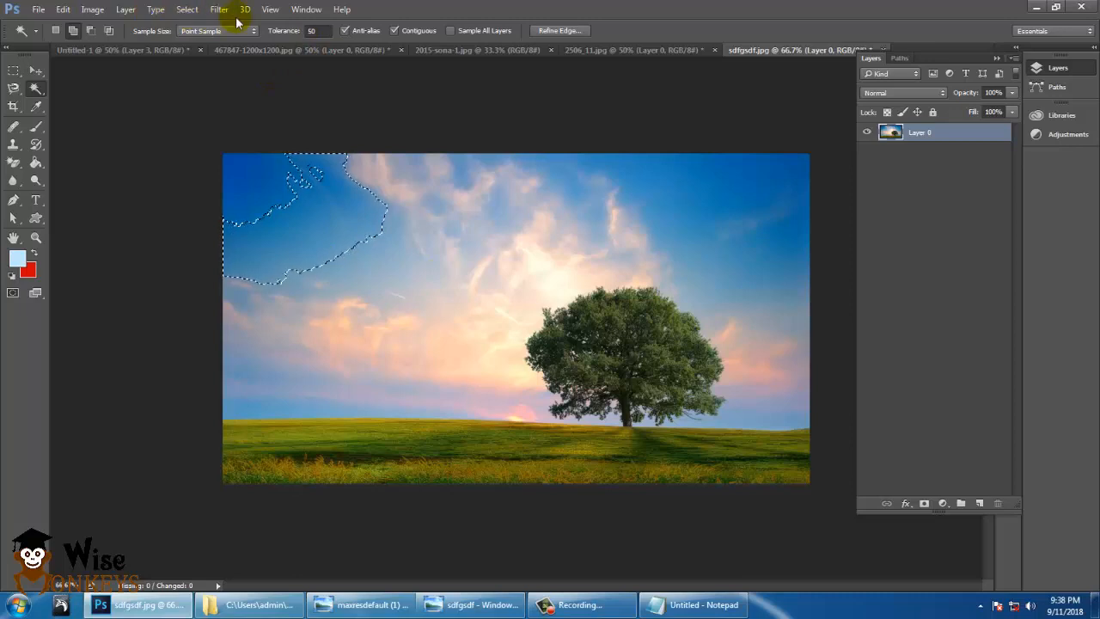
click(185, 10)
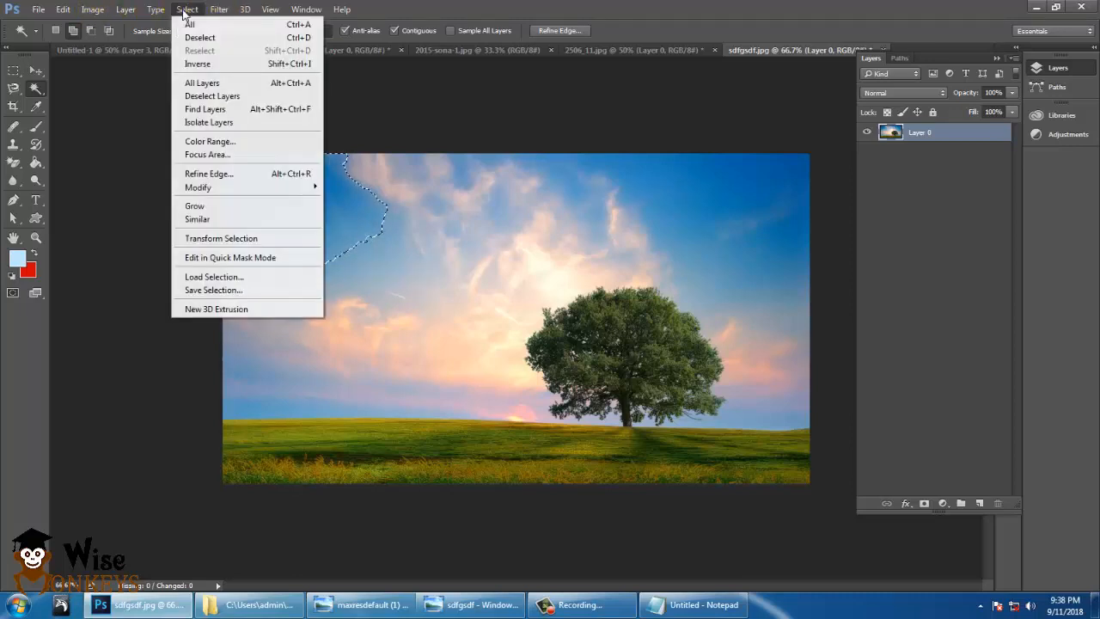
click(262, 219)
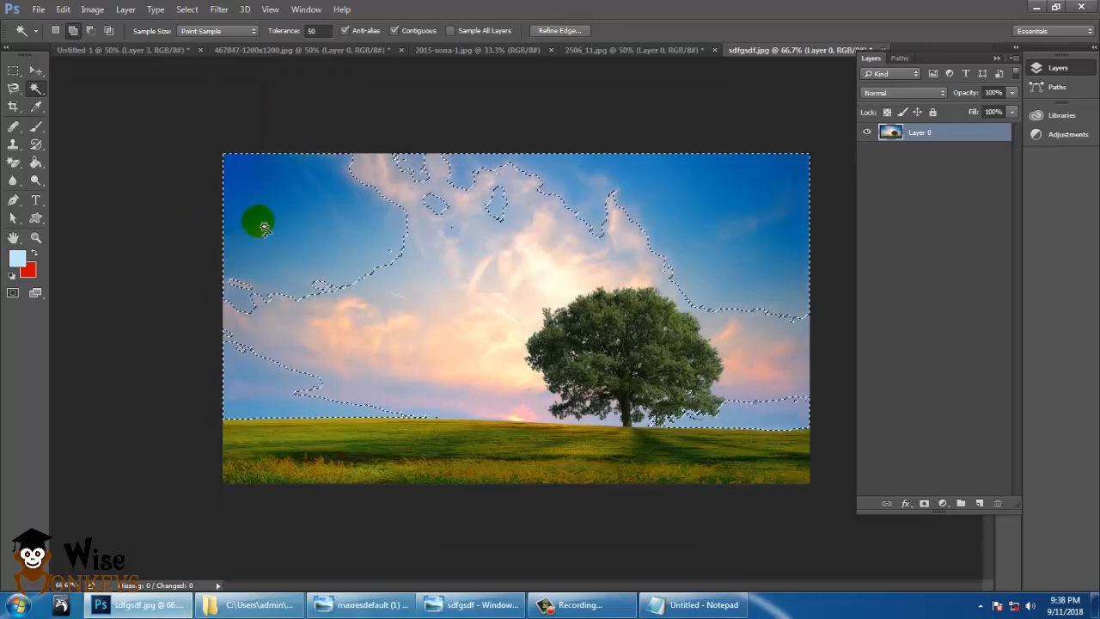
click(370, 323)
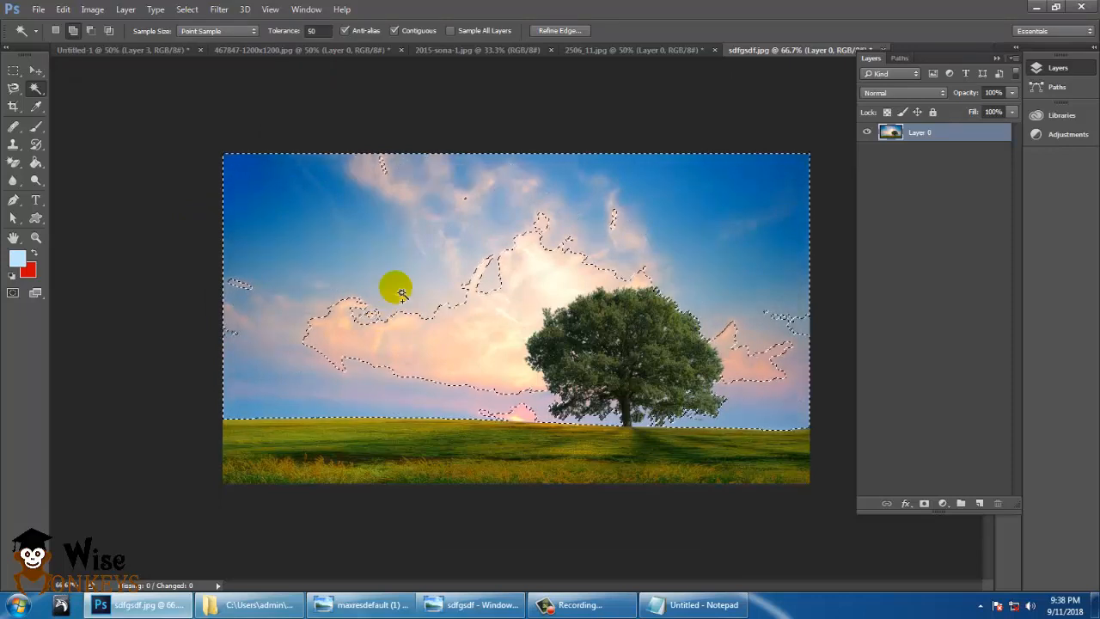
click(281, 205)
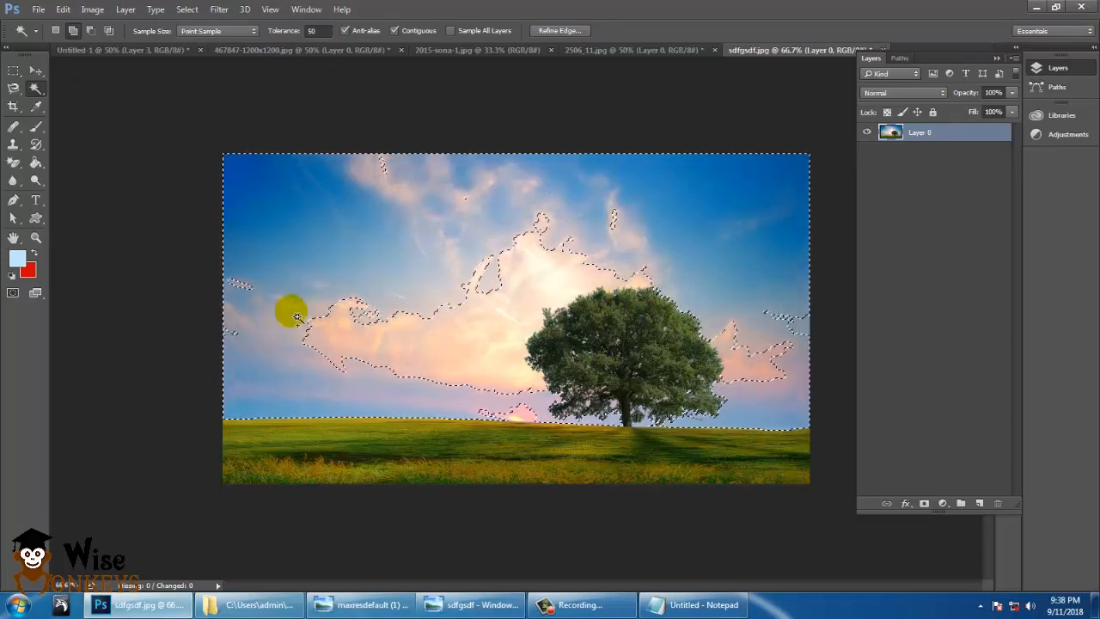
key(ctrl+d)
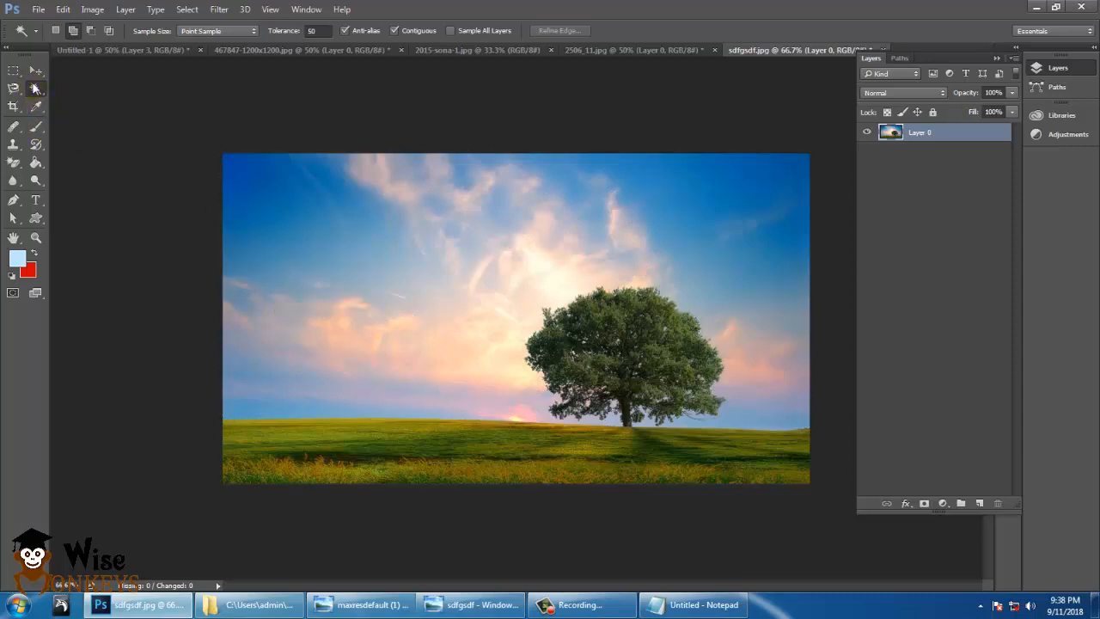
Select the whole sky with the Quick Selection tool at brush size 90, delete it and deselect.
right_click(34, 87)
click(103, 86)
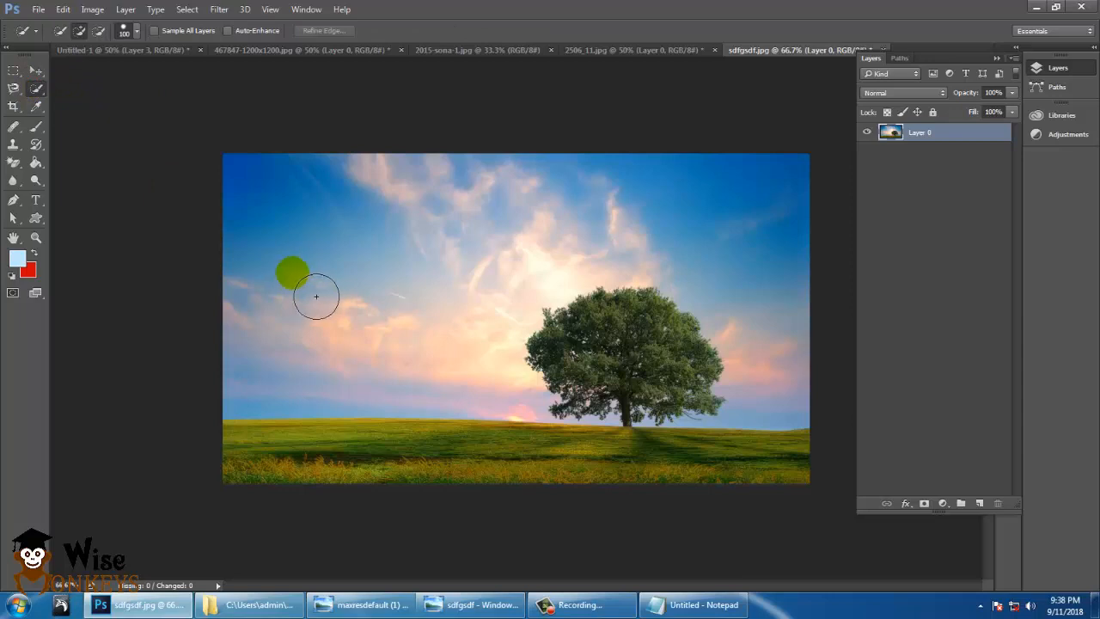
key(bracketleft)
mouse_move(325, 211)
mouse_down()
mouse_move(343, 289)
mouse_move(332, 333)
mouse_move(292, 384)
mouse_move(375, 382)
mouse_move(424, 344)
mouse_move(447, 229)
mouse_move(540, 246)
mouse_move(723, 244)
mouse_up()
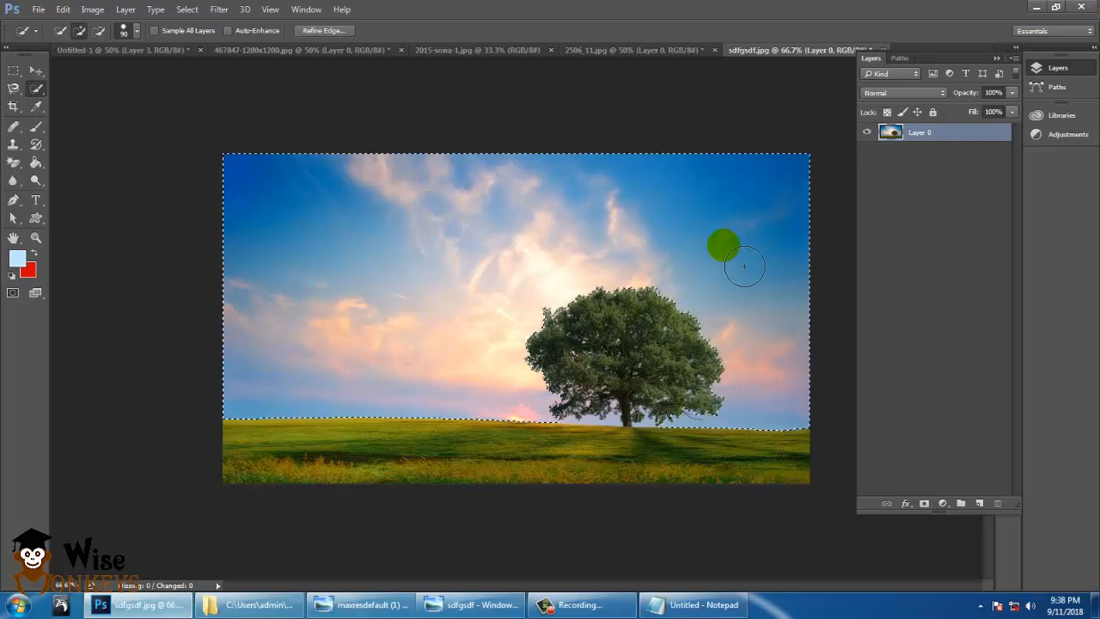
key(Delete)
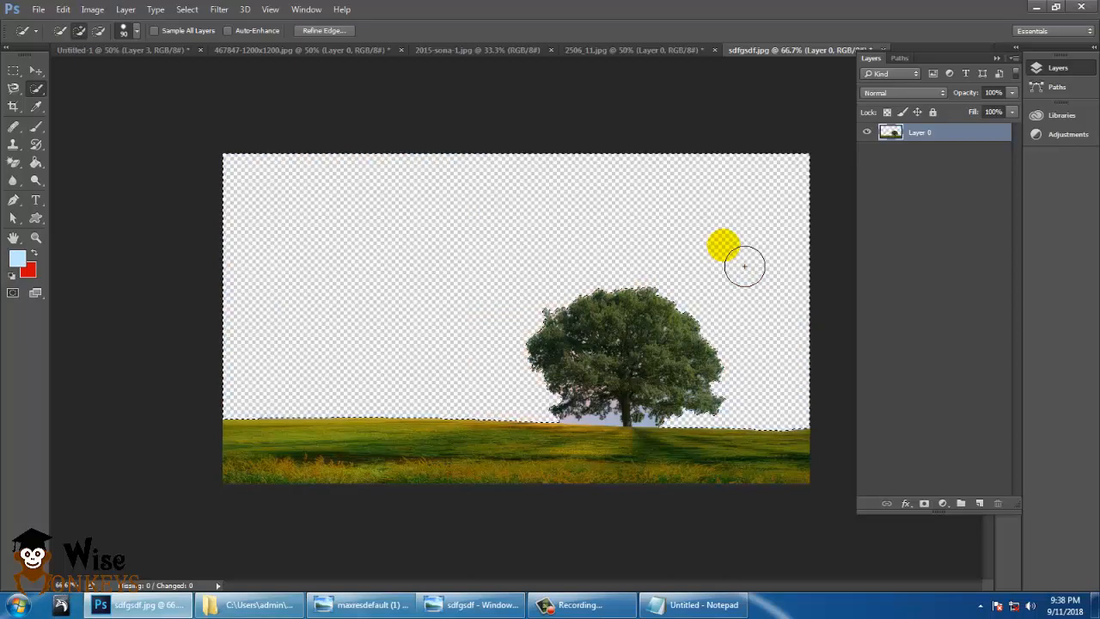
key(ctrl+d)
Examine the leftover sky beneath and between the tree's lower branches at 300% zoom.
key(ctrl+plus)
key(ctrl+plus)
key(ctrl+plus)
drag(544, 374, 212, 36)
drag(552, 303, 541, 272)
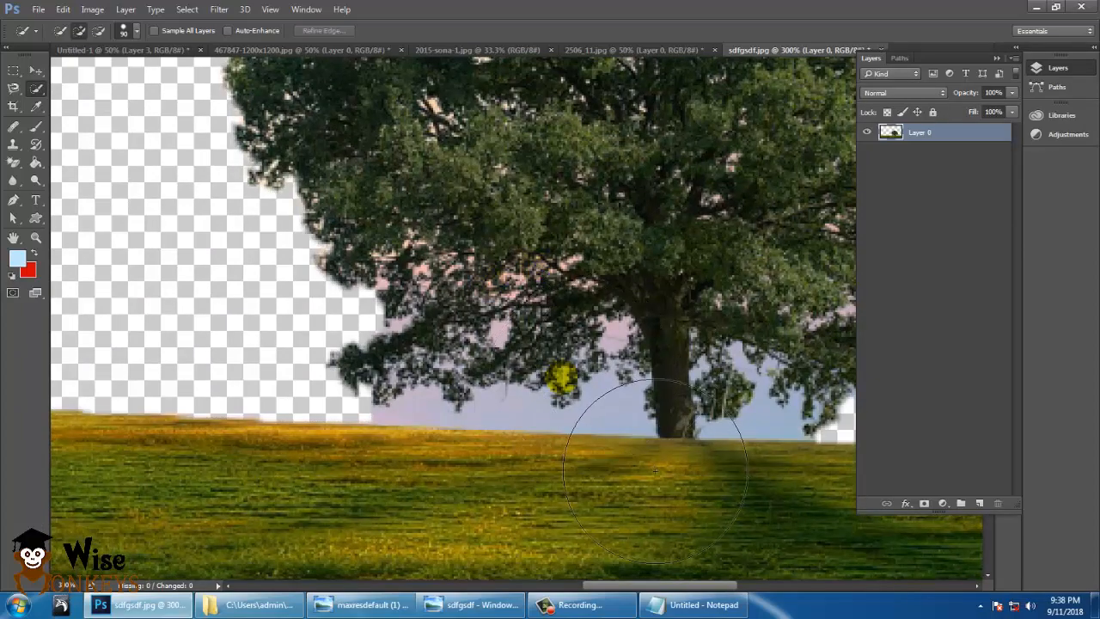
key(ctrl+minus)
key(ctrl+minus)
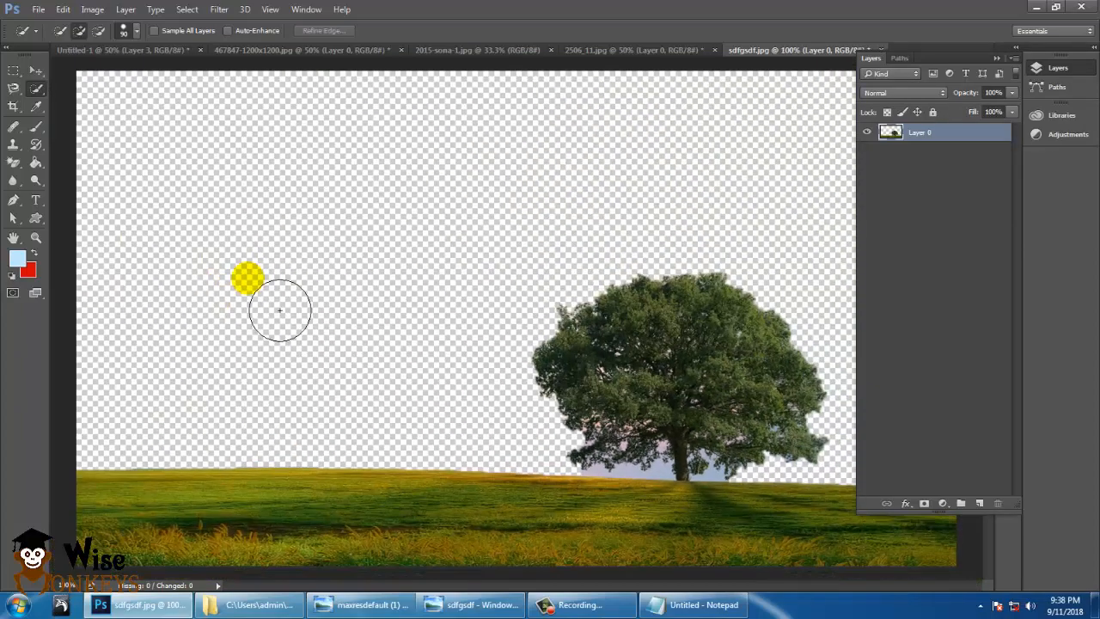
key(ctrl+plus)
key(ctrl+plus)
drag(380, 330, 83, 54)
drag(494, 364, 369, 247)
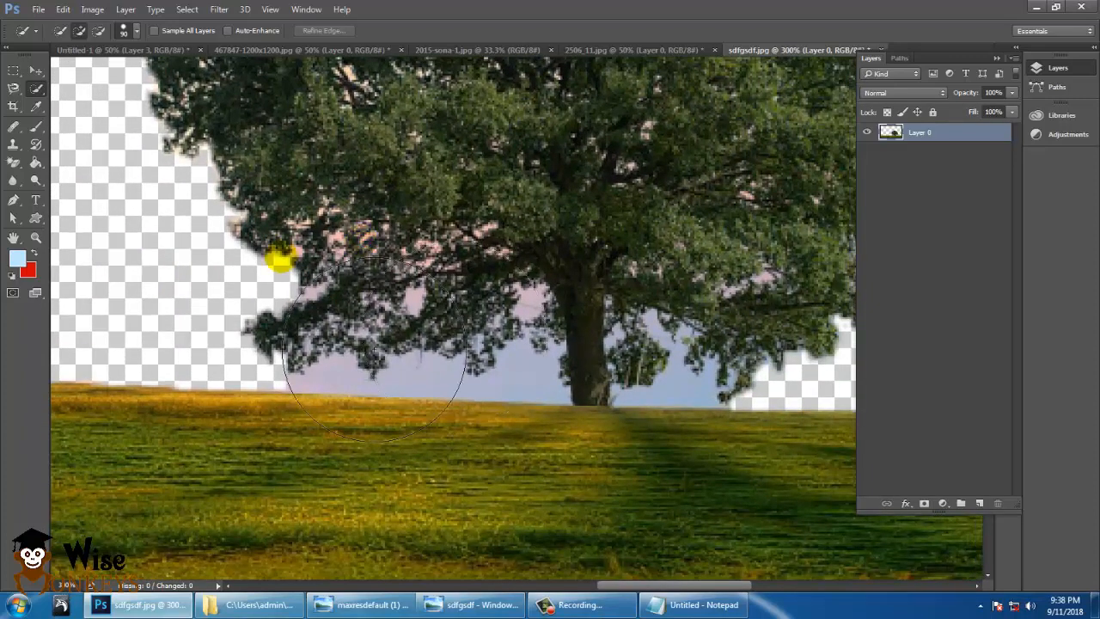
Try to select the leftover sky under the branches with the Quick Selection tool at brush size 40.
key(bracketleft)
key(bracketleft)
key(bracketleft)
key(bracketleft)
key(bracketleft)
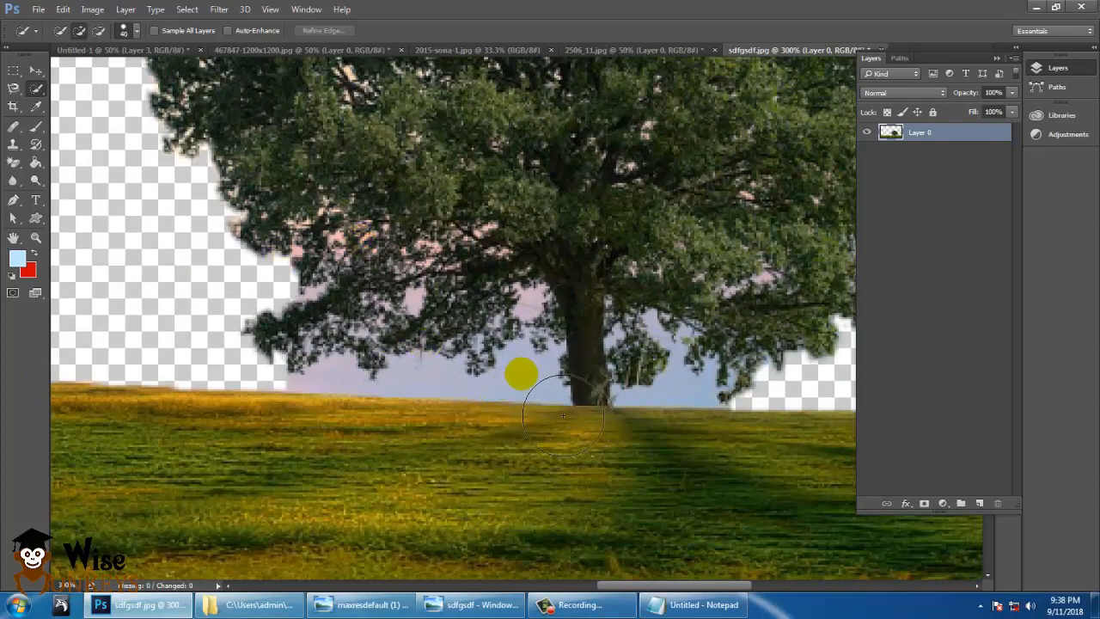
drag(520, 373, 503, 375)
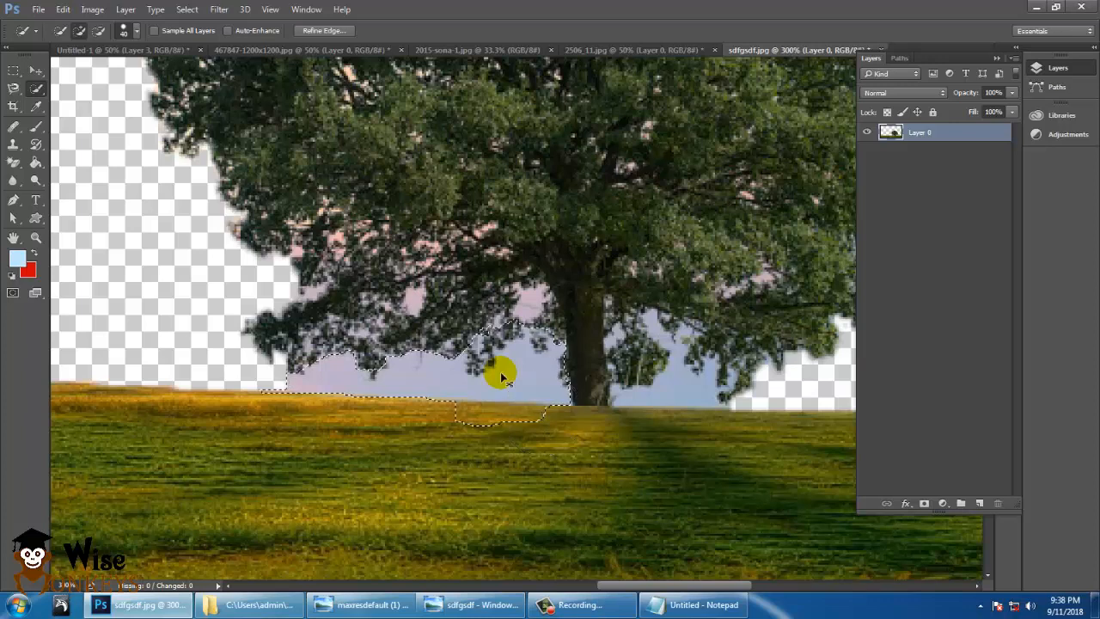
key(ctrl+d)
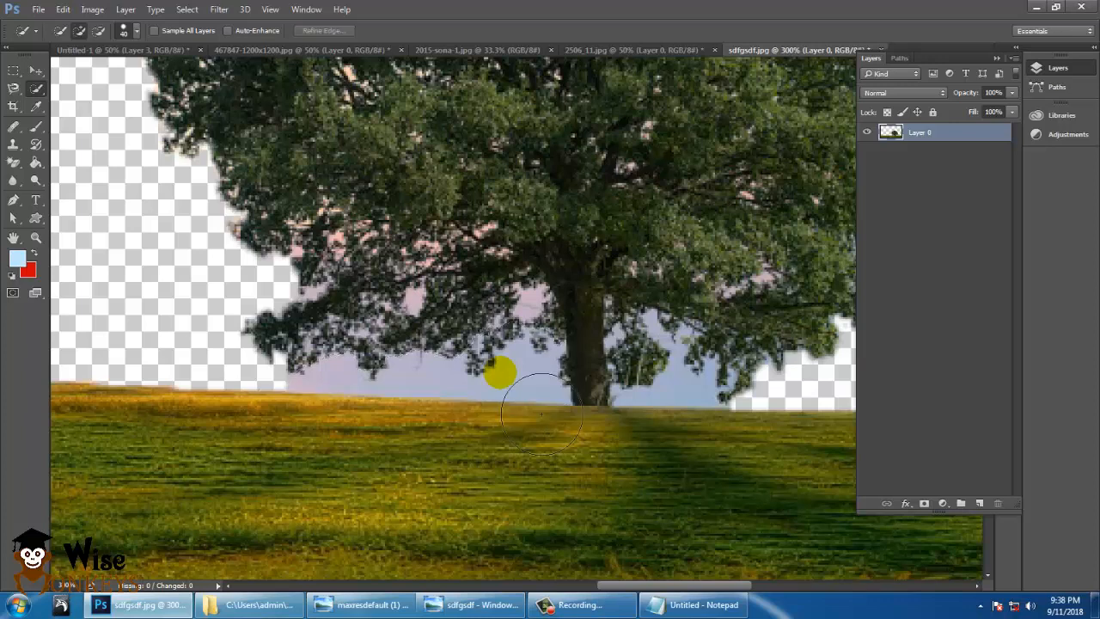
Set up the Background Eraser with a 30 px brush, sampling set to Once and an adjusted hardness.
click(15, 165)
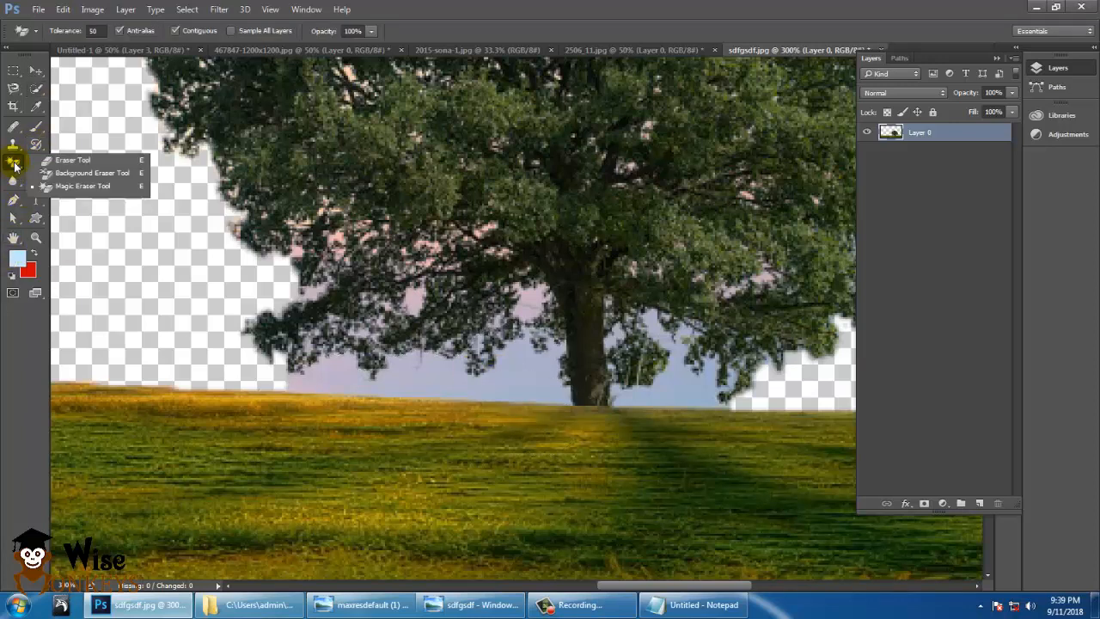
click(95, 173)
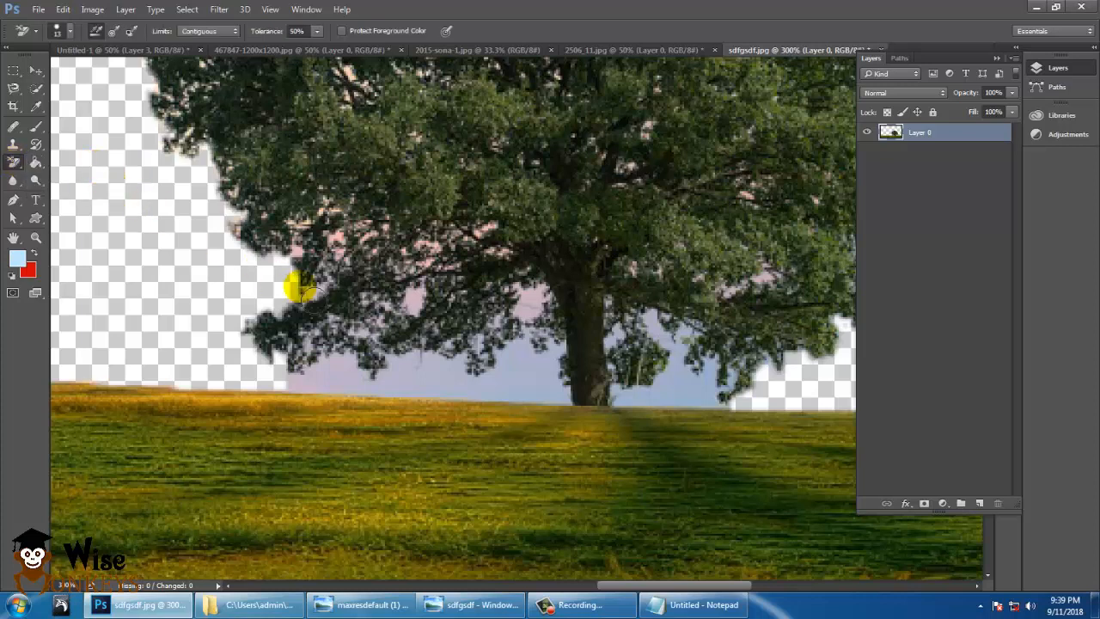
click(116, 32)
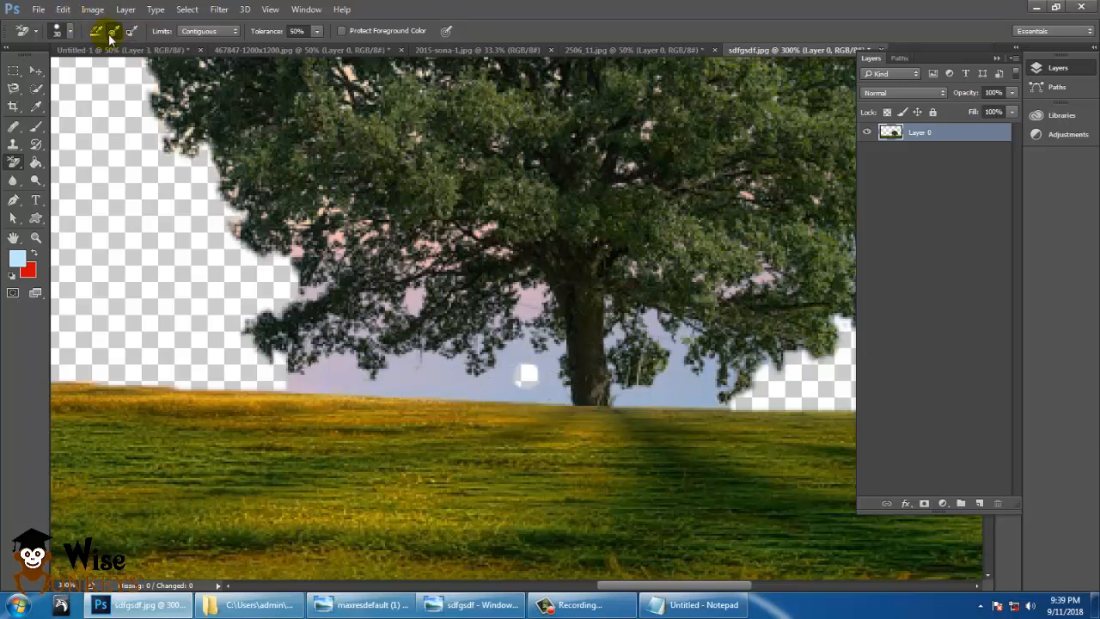
click(54, 32)
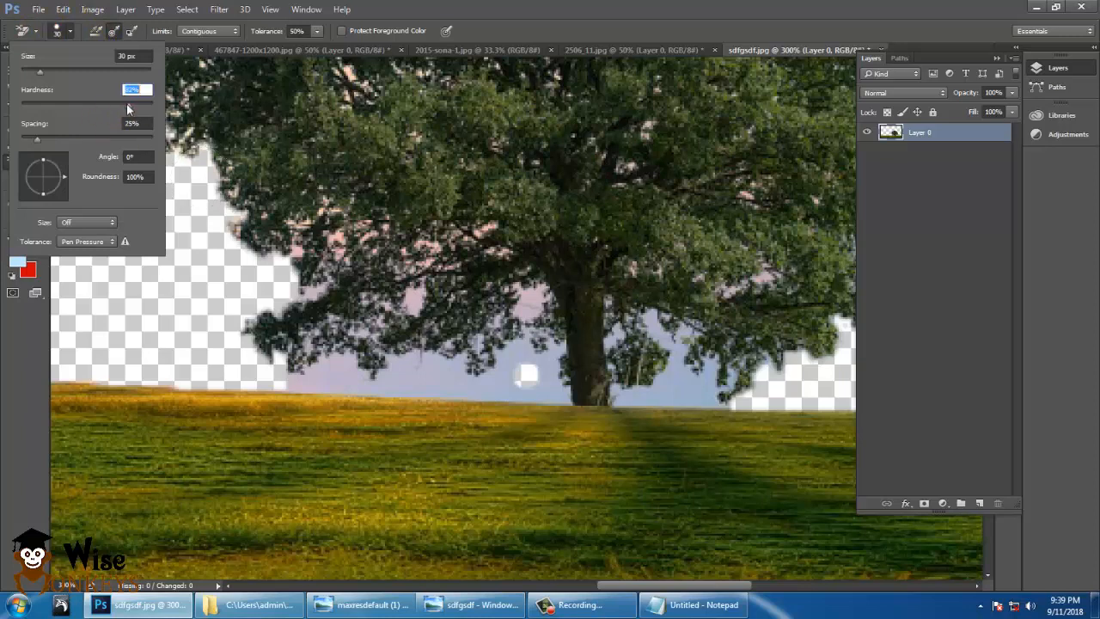
Erase the leftover sky left of the trunk, under the branches and in the gaps among the leaves, with the Background Eraser.
click(520, 388)
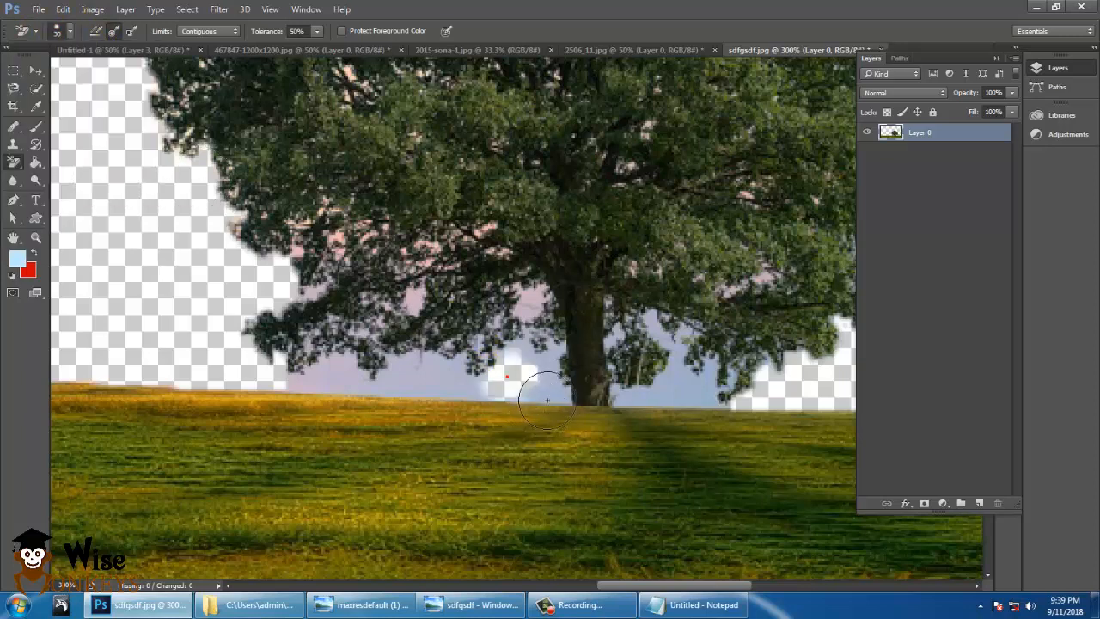
click(531, 373)
click(522, 312)
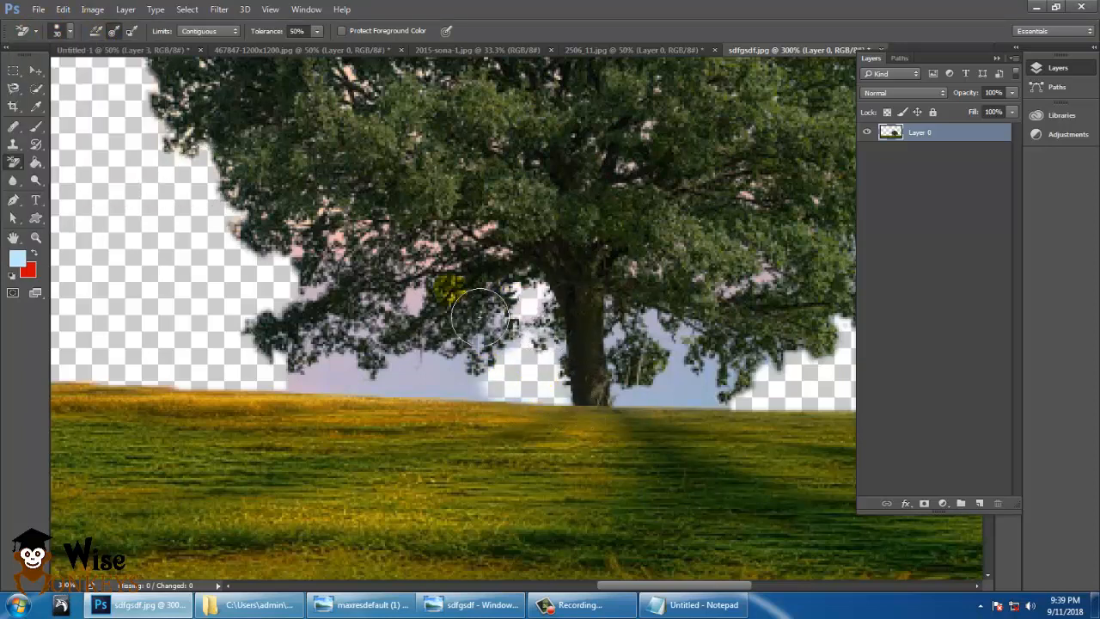
click(411, 284)
key(ctrl+z)
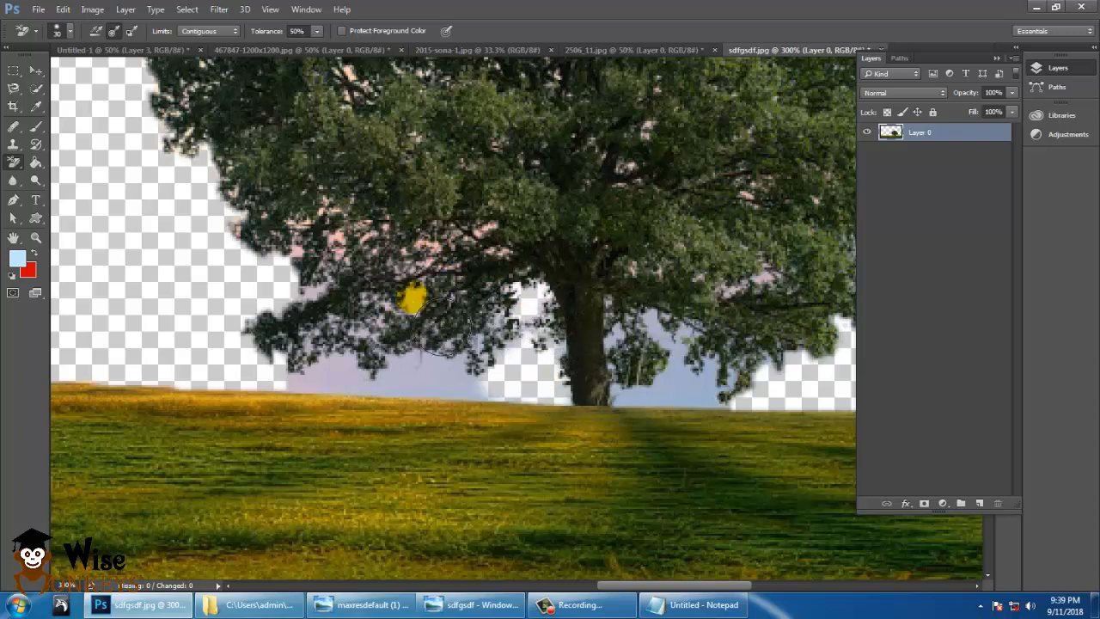
click(414, 297)
mouse_move(411, 381)
mouse_down()
mouse_move(352, 408)
mouse_move(470, 407)
mouse_move(497, 417)
mouse_move(509, 370)
mouse_up()
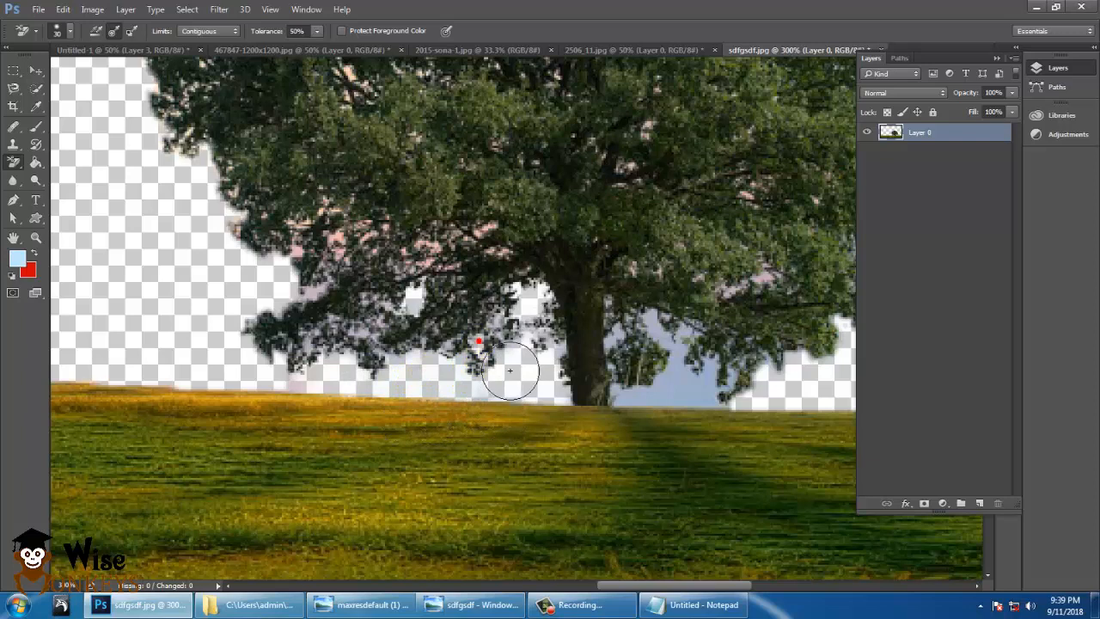
Erase the pinkish sky remnants between the lower branches left of the trunk with the Background Eraser.
click(369, 275)
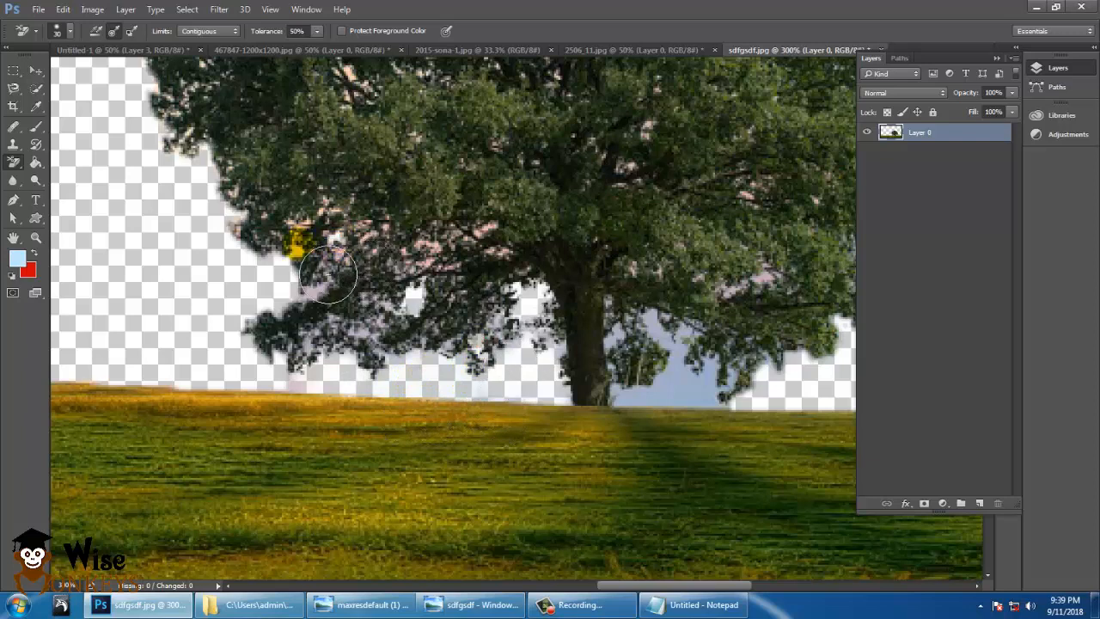
click(329, 278)
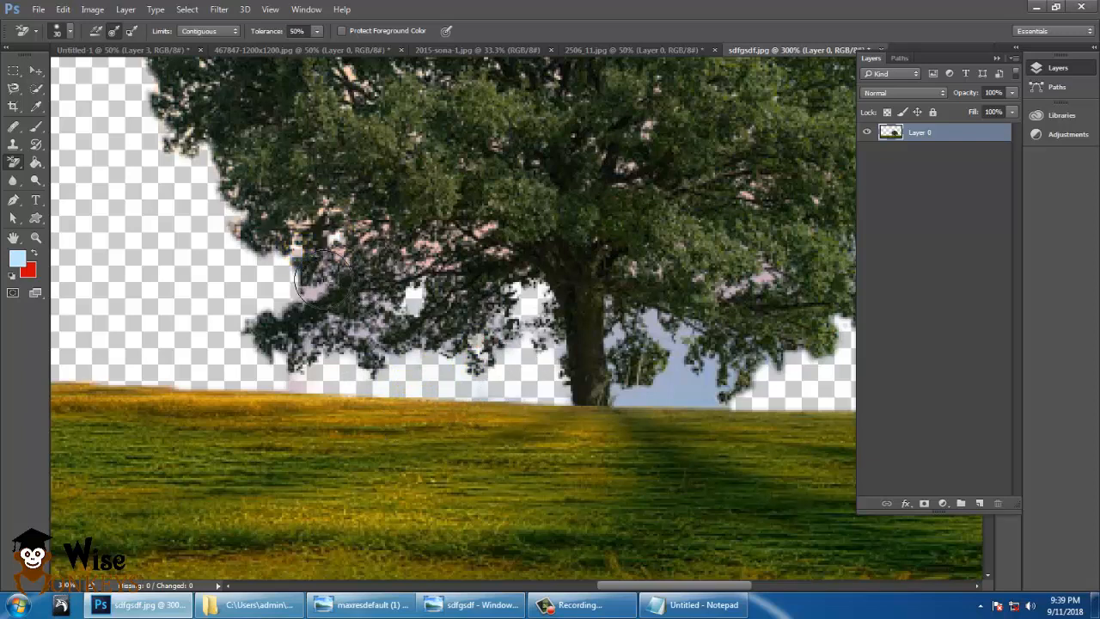
click(264, 256)
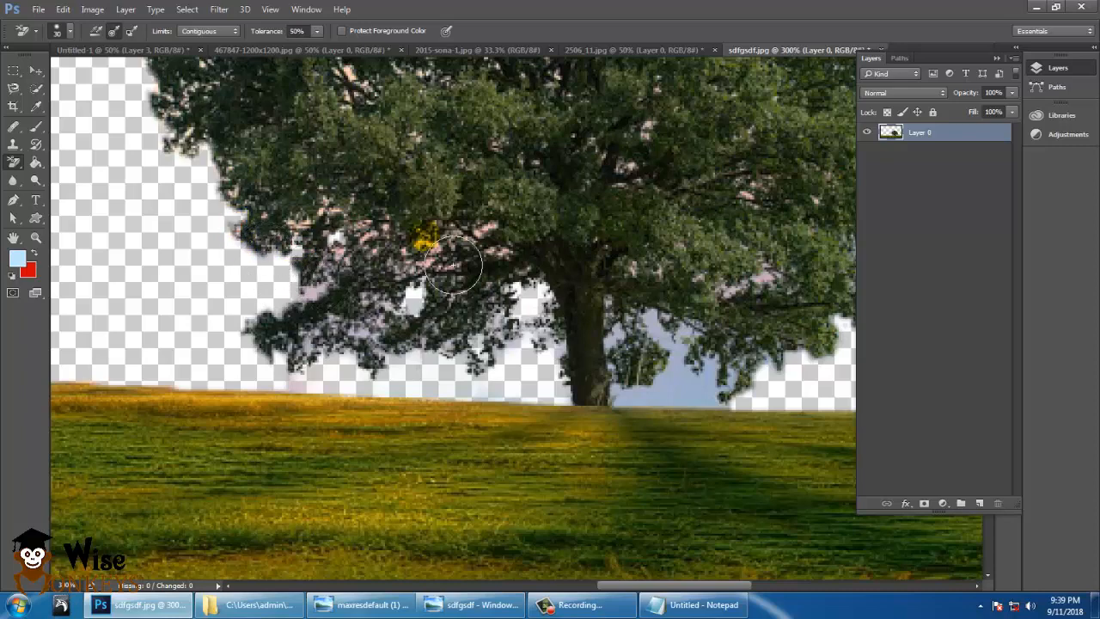
click(511, 257)
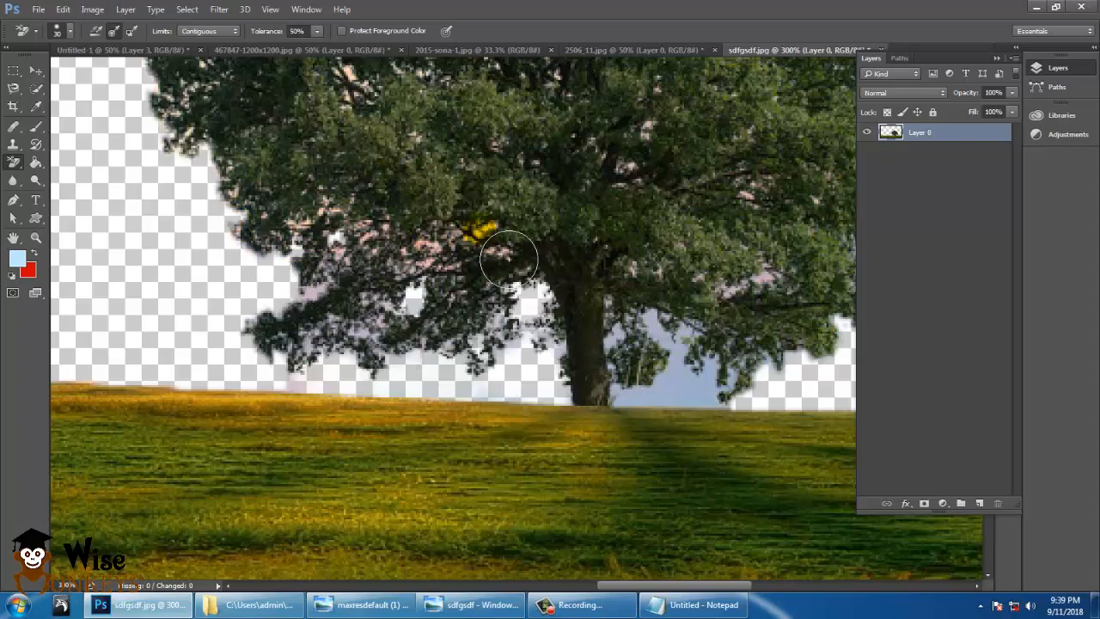
click(484, 228)
scroll(471, 256, up, 2)
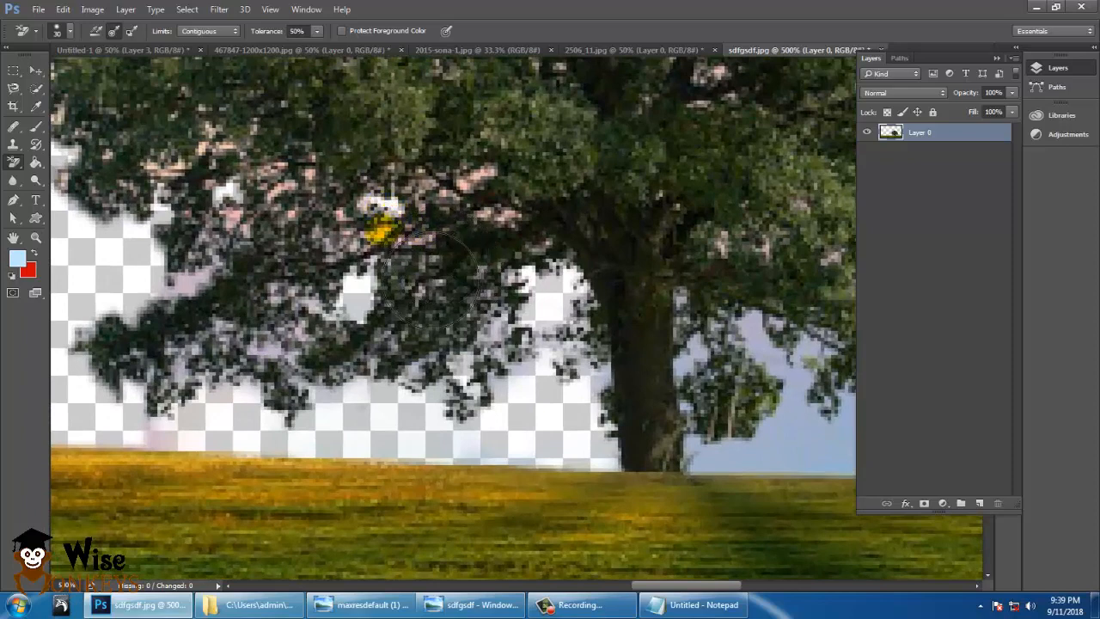
click(466, 287)
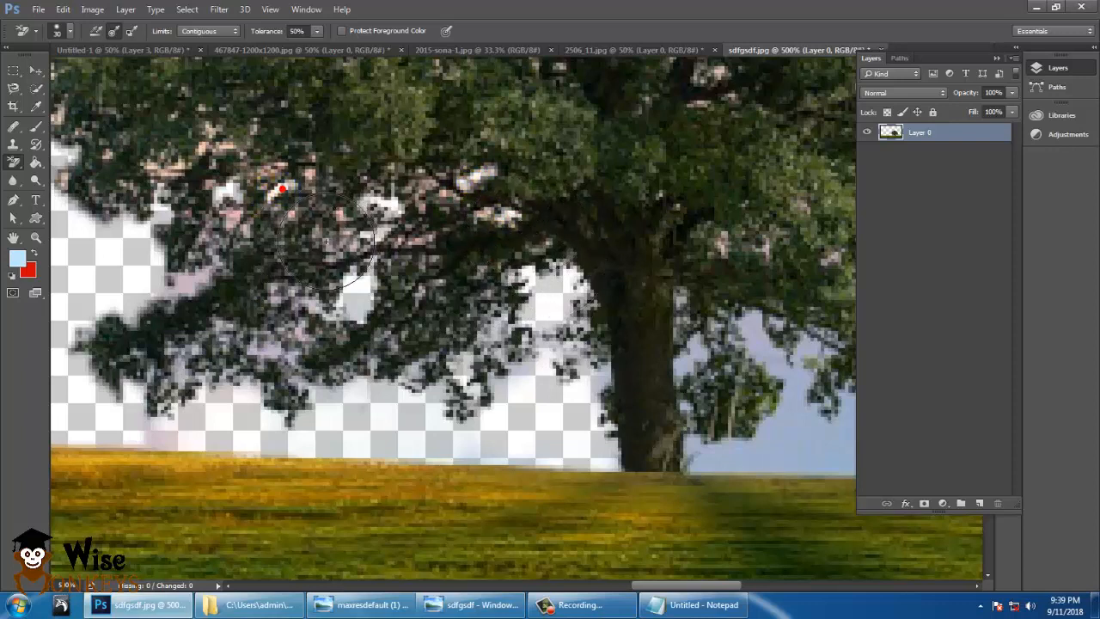
click(266, 193)
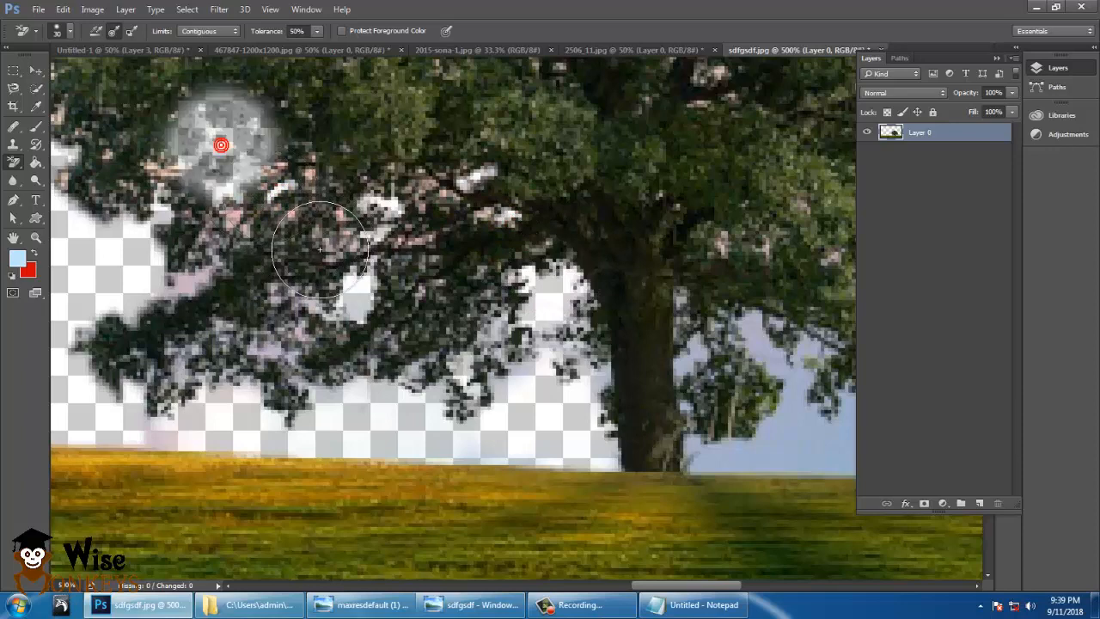
Erase the blue sky right of the trunk, around the hanging branches and down to the grass, with the Background Eraser.
drag(531, 385, 7, 334)
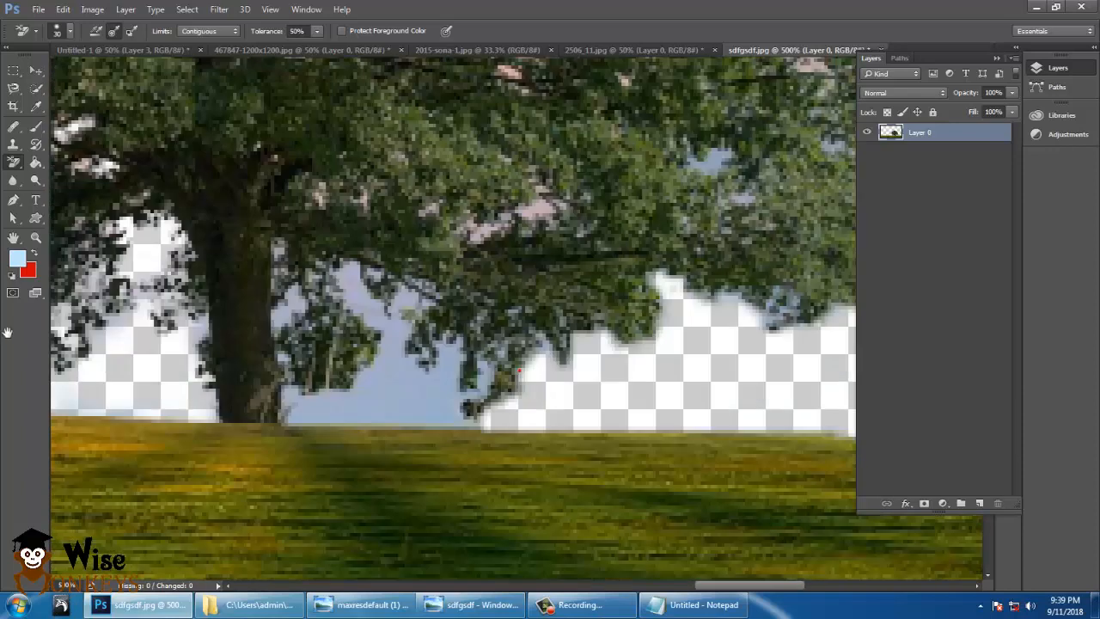
click(264, 383)
click(316, 402)
click(253, 319)
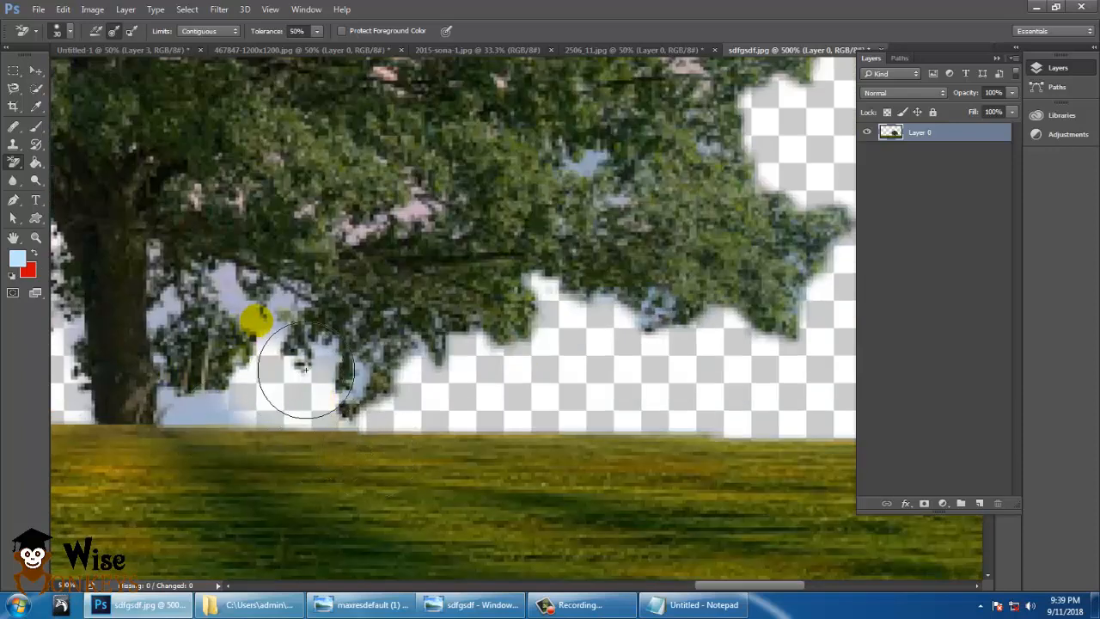
click(202, 413)
click(166, 306)
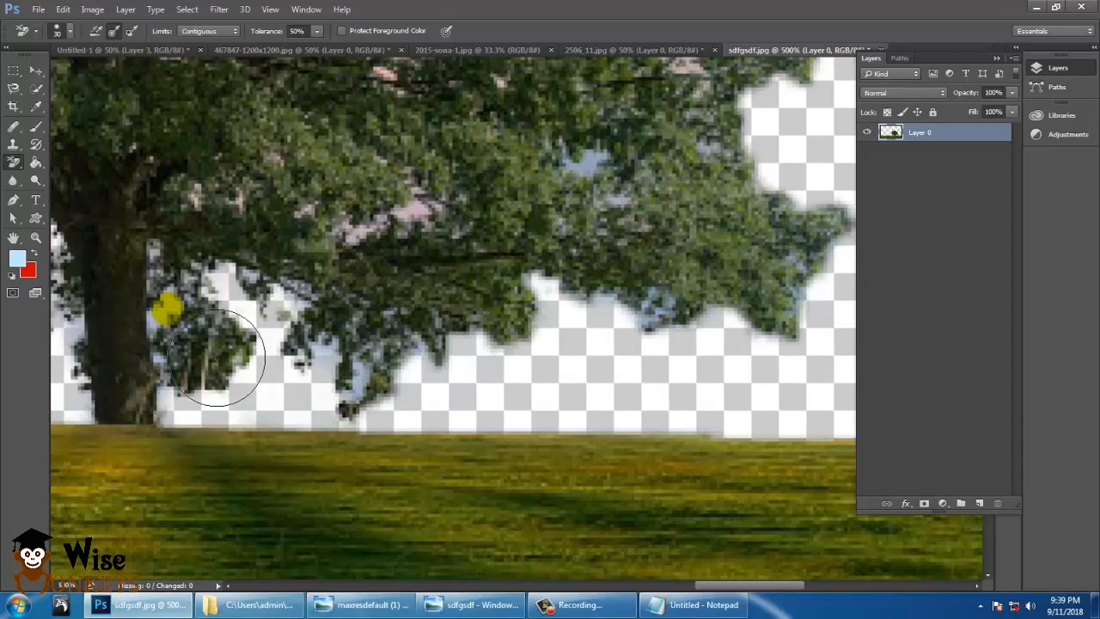
click(359, 370)
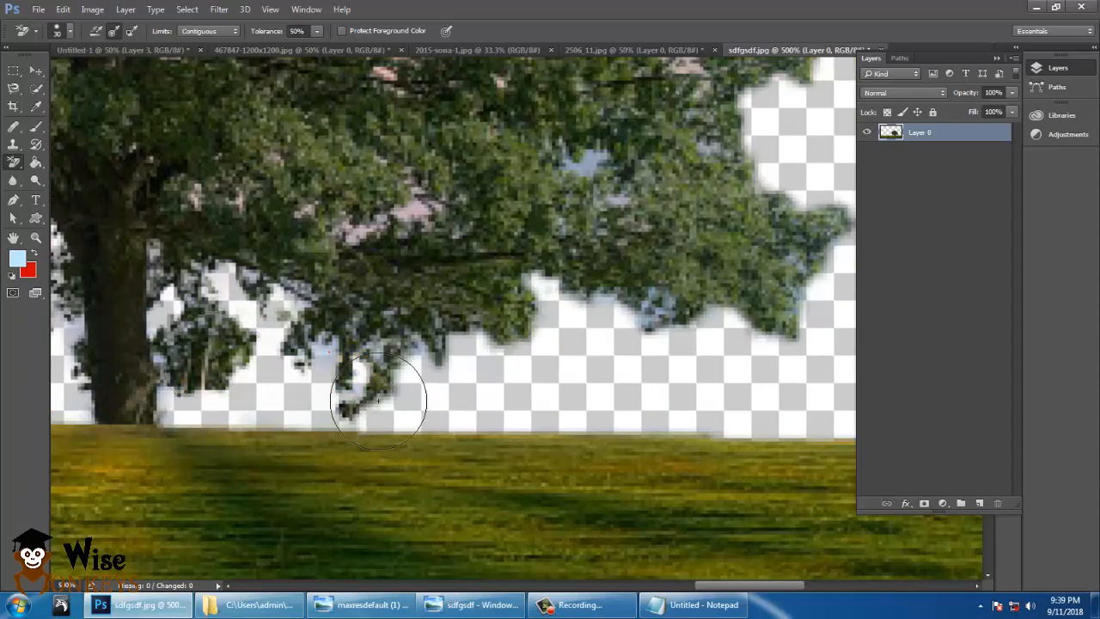
click(329, 351)
click(420, 352)
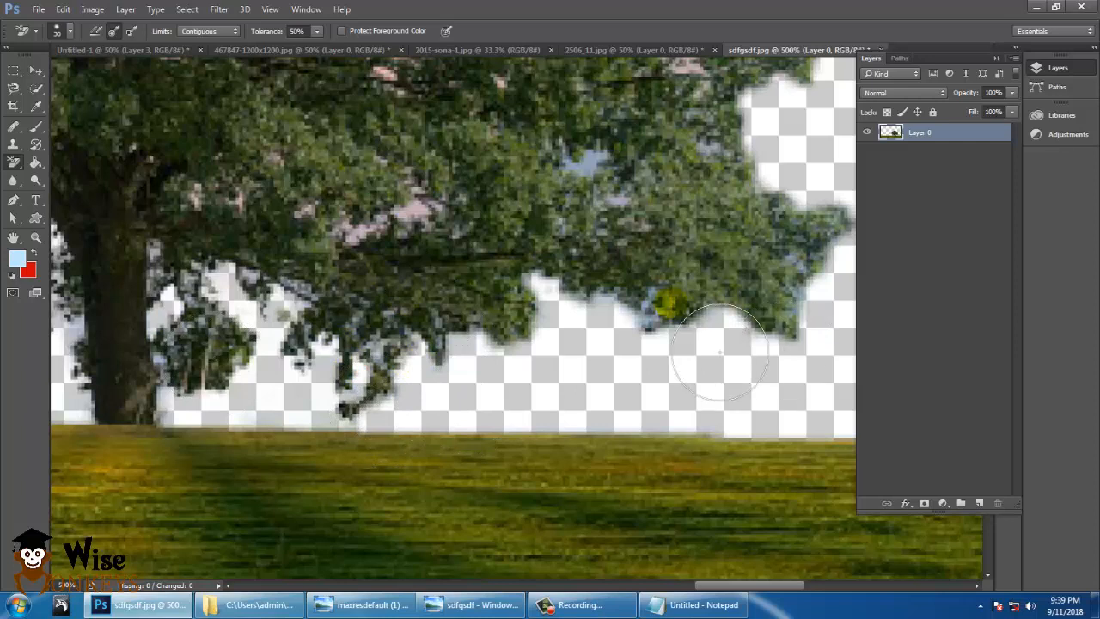
Try to erase the bluish fringe at the crown's lower-right edge and the sky gap above it.
click(657, 297)
key(ctrl+z)
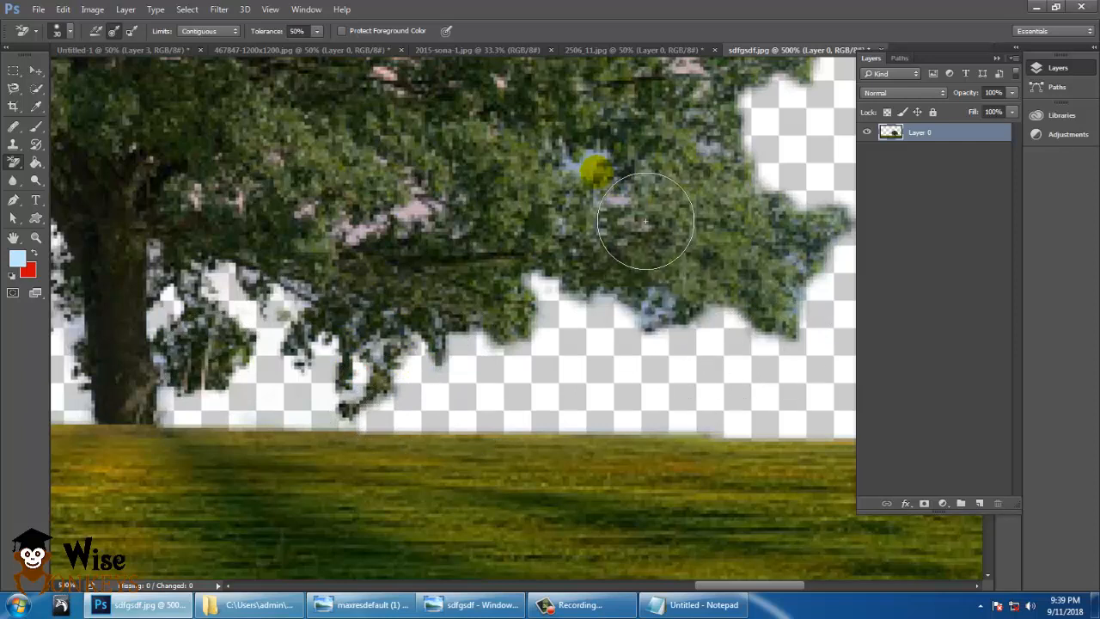
click(593, 170)
key(ctrl+z)
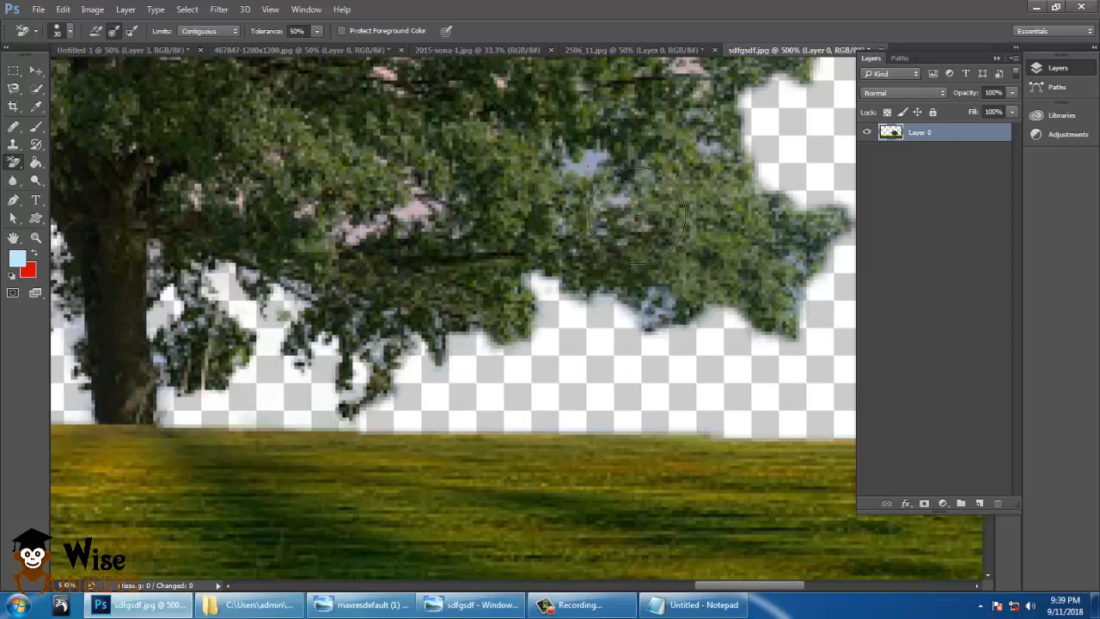
Erase the blue sky gap inside the right part of the crown and work on the pinkish gap above it.
click(587, 165)
drag(638, 248, 507, 420)
drag(588, 187, 631, 300)
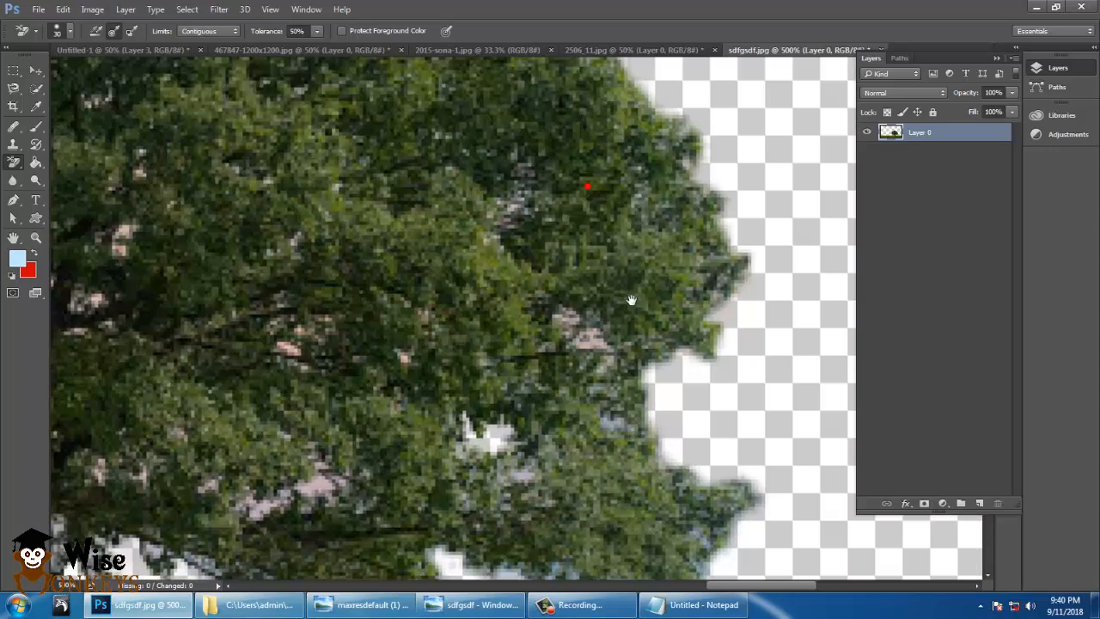
click(593, 342)
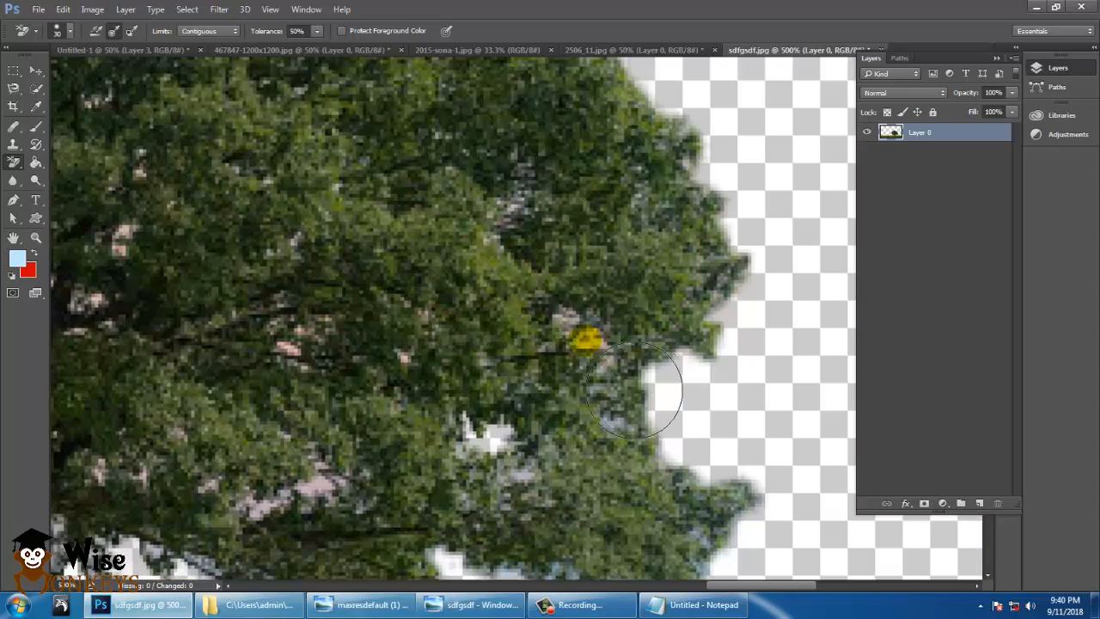
Try to select the pinkish sky patch in the crown with the Magic Wand at tolerance 50 and extend it to similar colours.
click(36, 89)
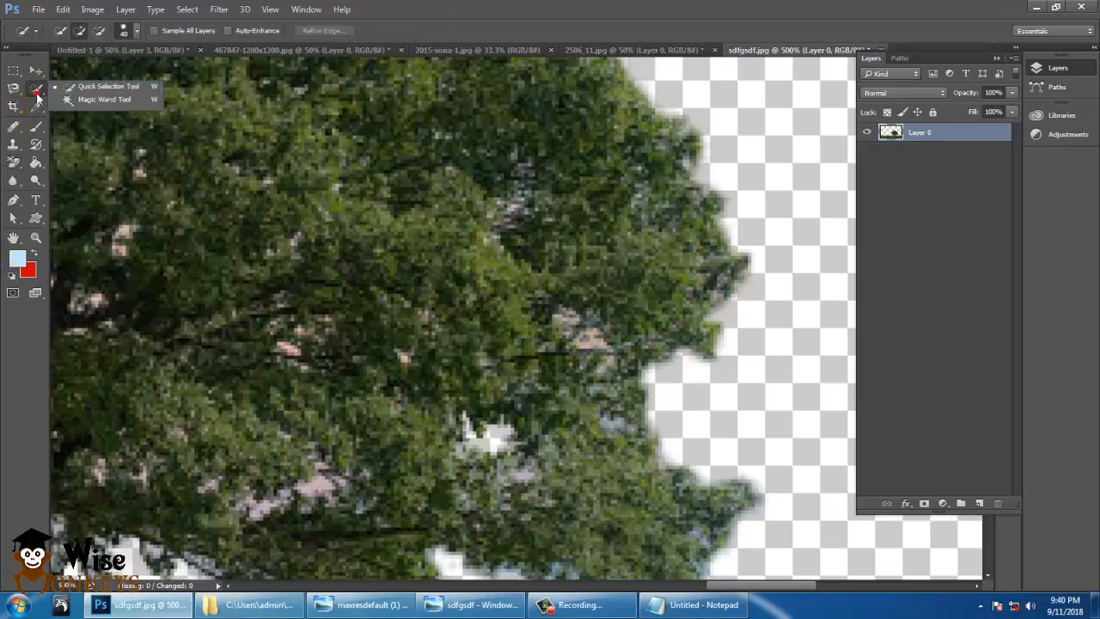
click(101, 102)
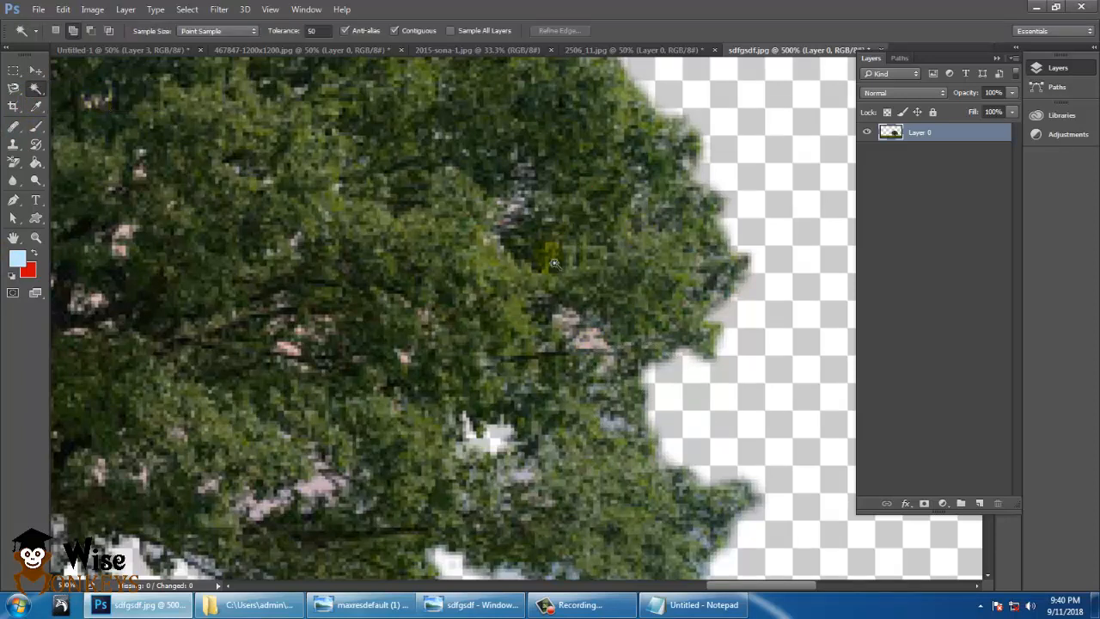
click(596, 344)
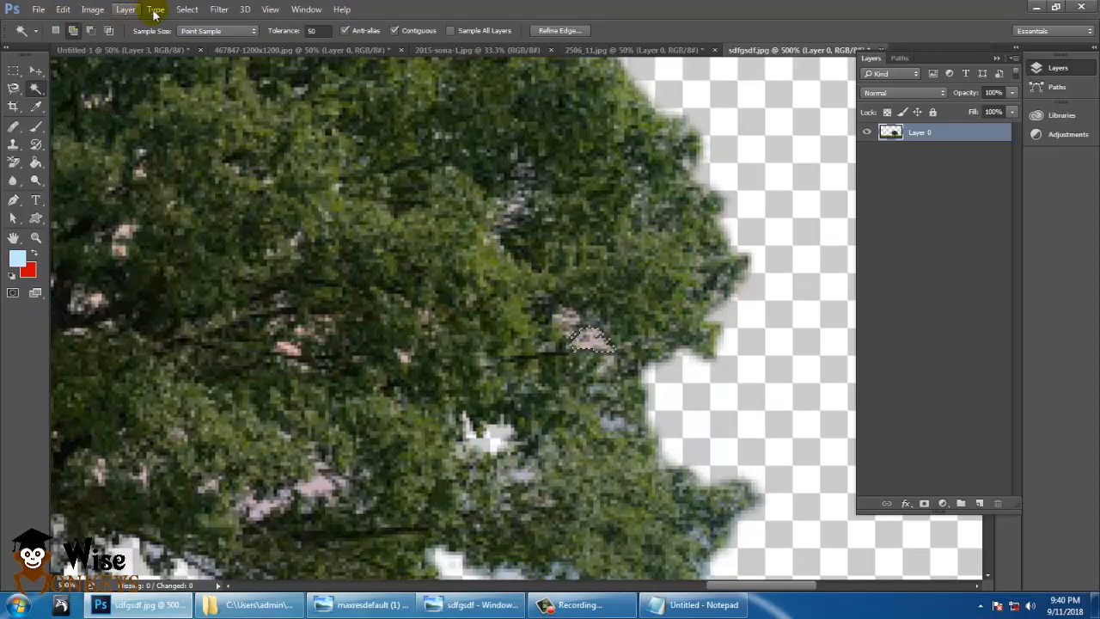
click(196, 9)
click(232, 219)
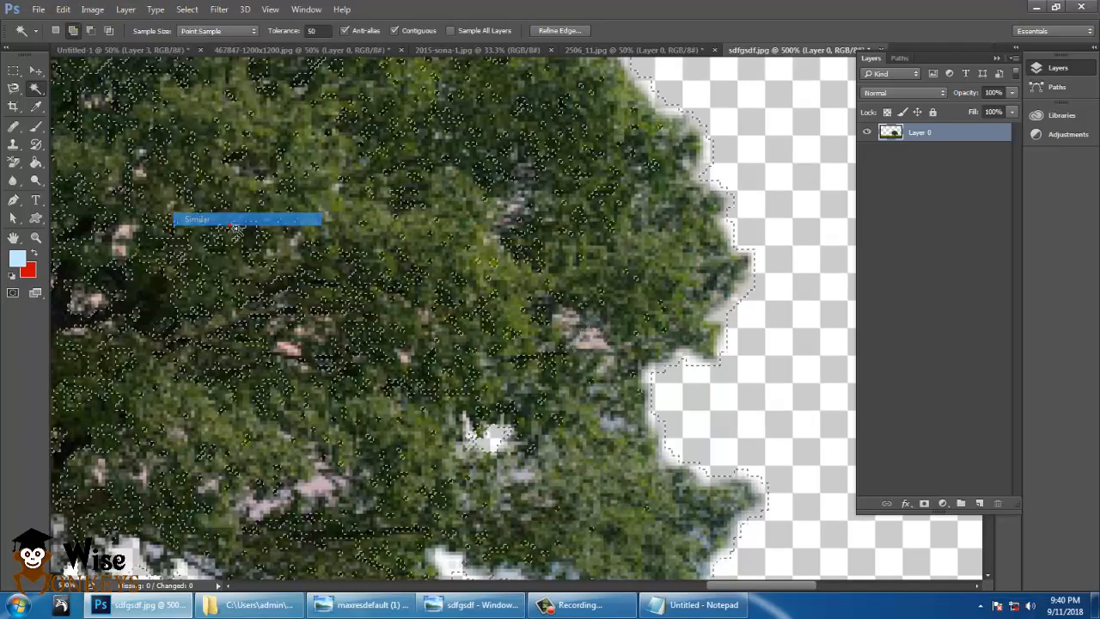
Check the extended selection across the whole image and discard it with the Rectangular Marquee tool active.
key(ctrl+minus)
key(ctrl+minus)
key(ctrl+minus)
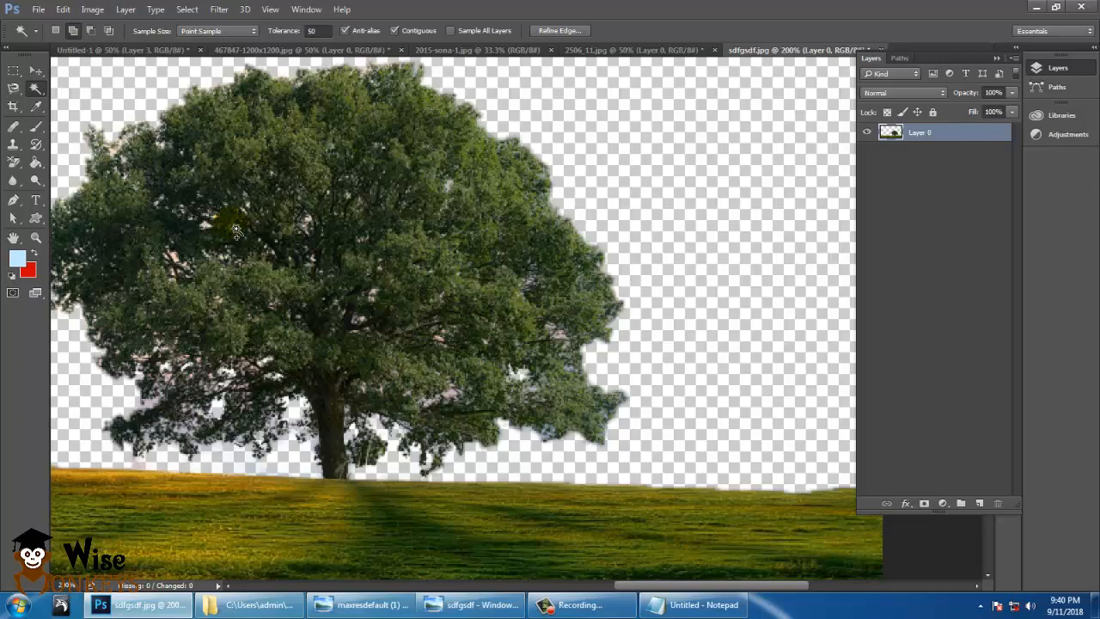
key(ctrl+minus)
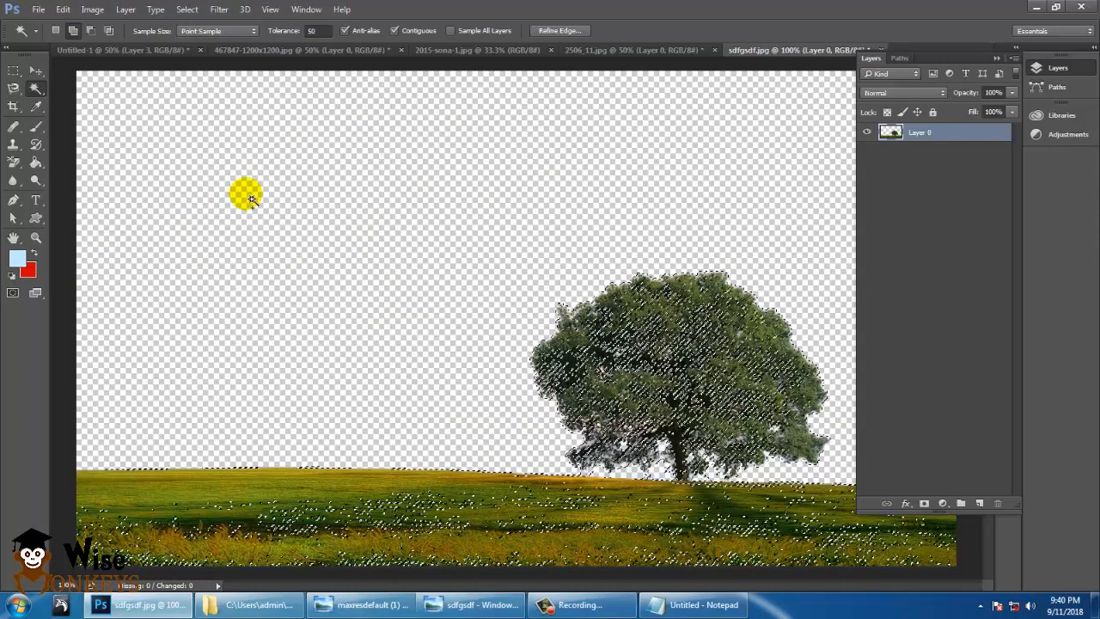
key(ctrl+minus)
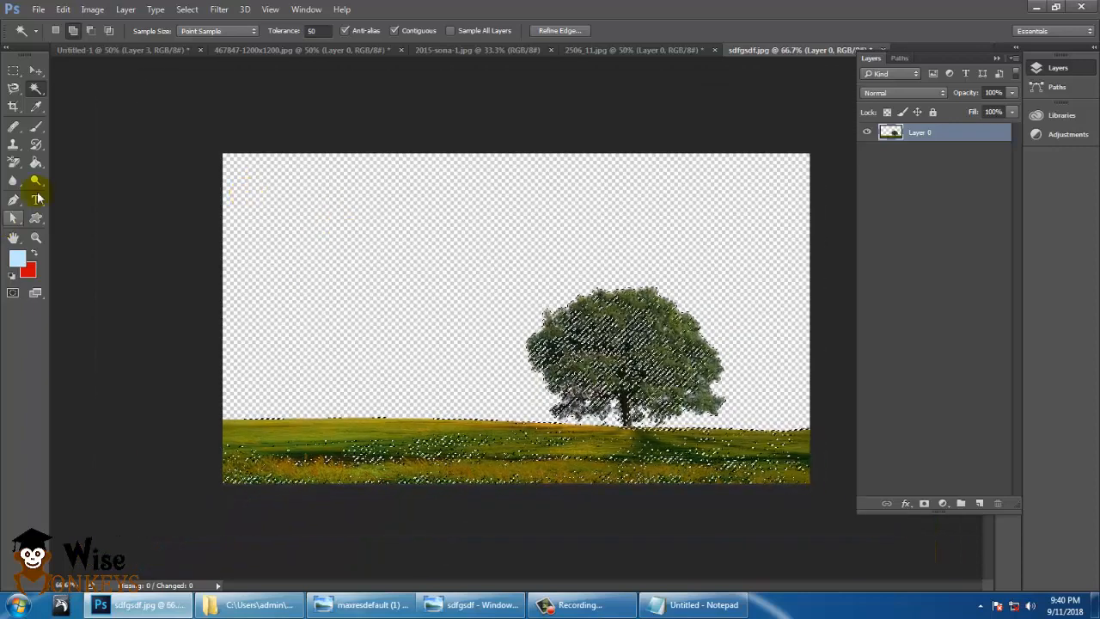
drag(14, 69, 81, 72)
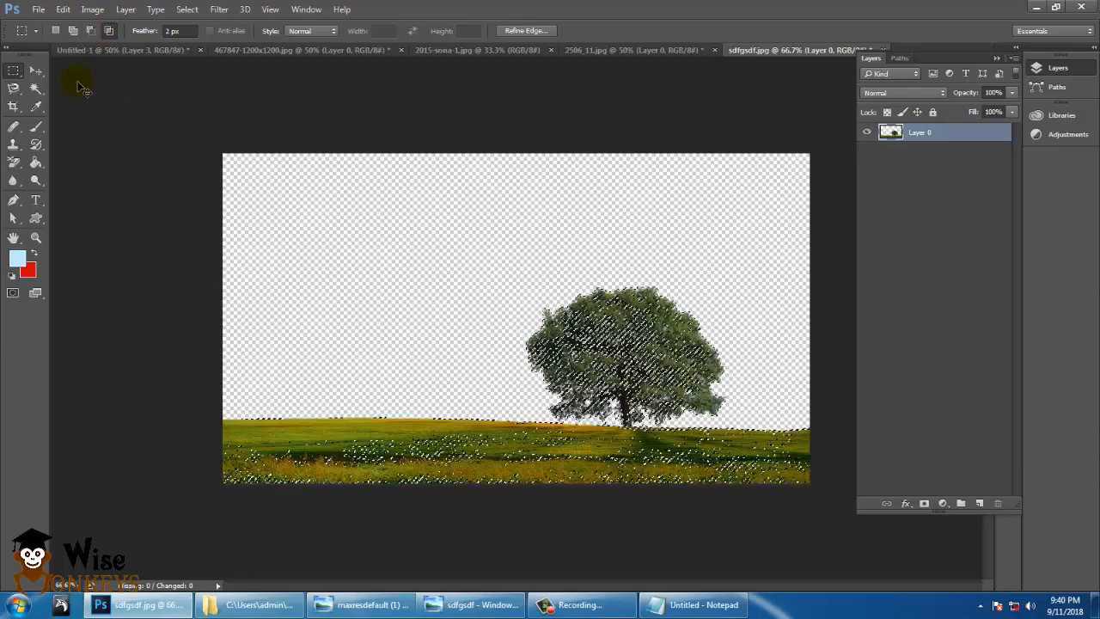
Erase the leftover sky gaps in the upper-left and middle of the crown with the Background Eraser.
key(ctrl+plus)
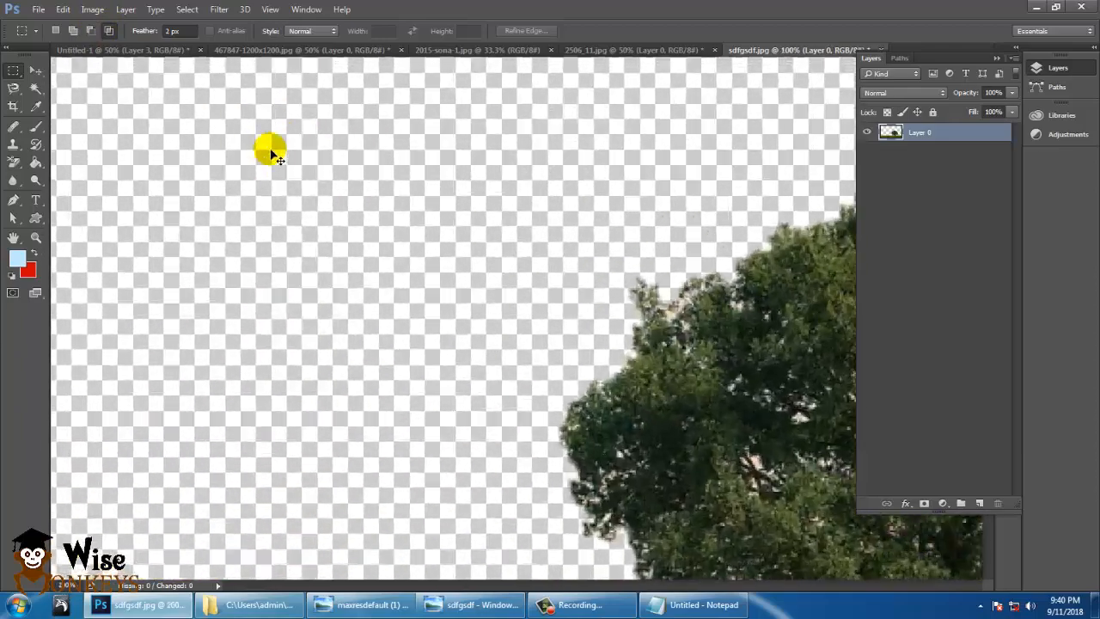
key(ctrl+plus)
drag(850, 455, 472, 327)
drag(392, 272, 365, 314)
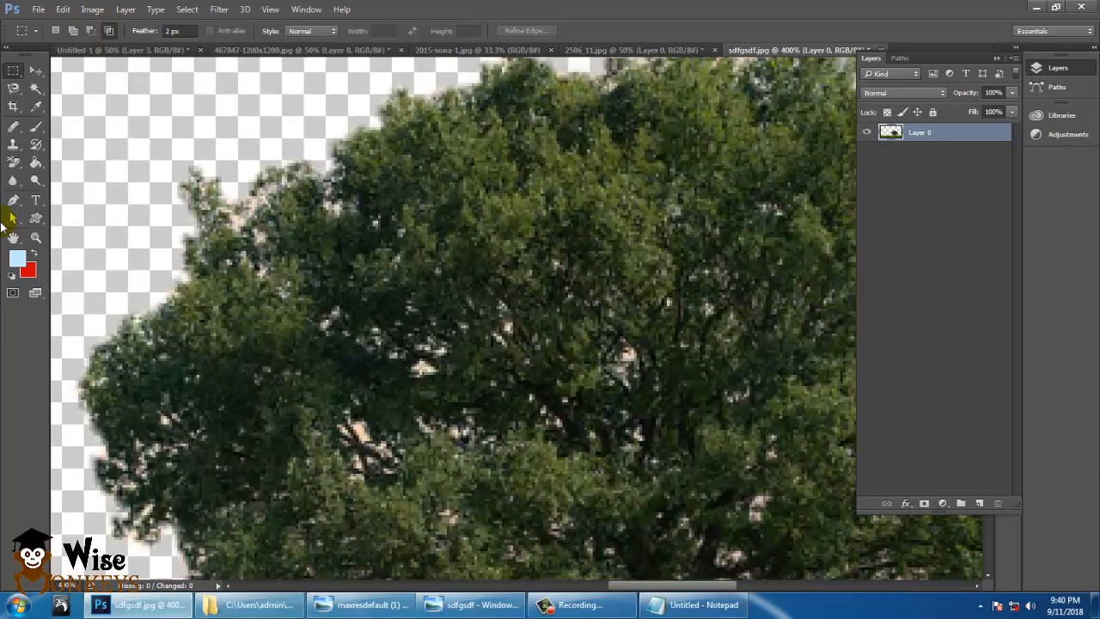
right_click(14, 163)
click(86, 172)
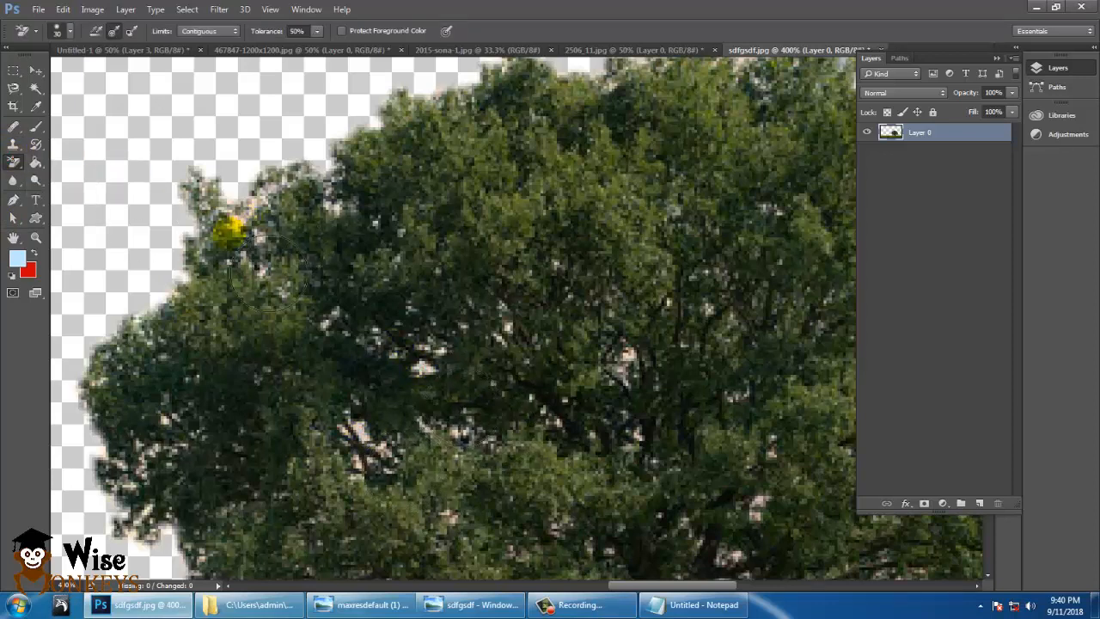
click(624, 361)
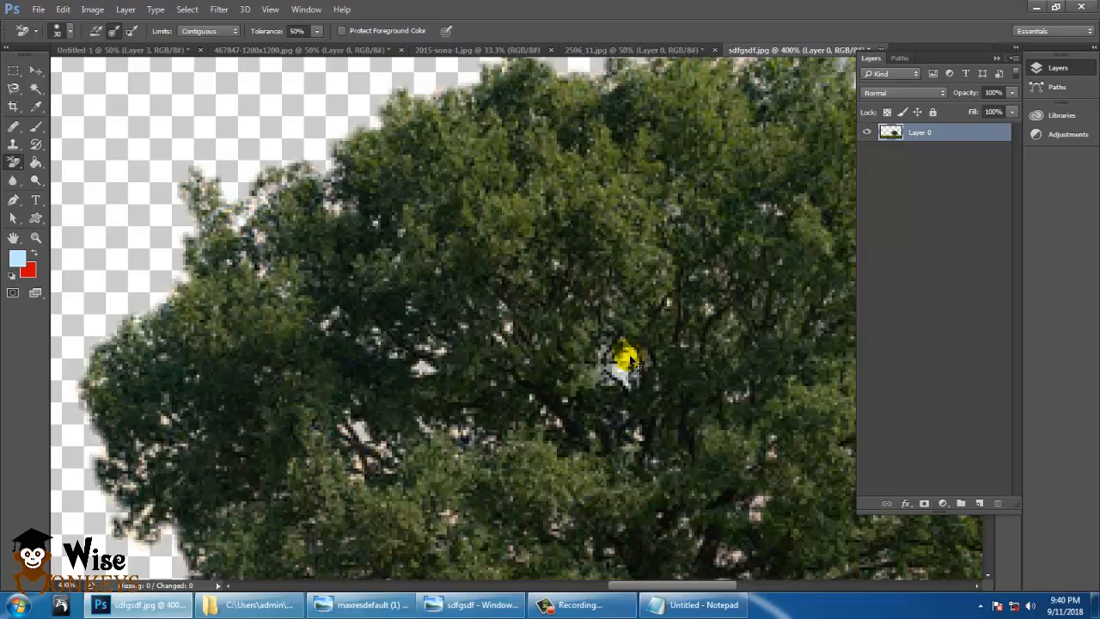
Erase remaining sky gaps in the central crown and among the lower-left branches with the Background Eraser.
drag(555, 393, 315, 292)
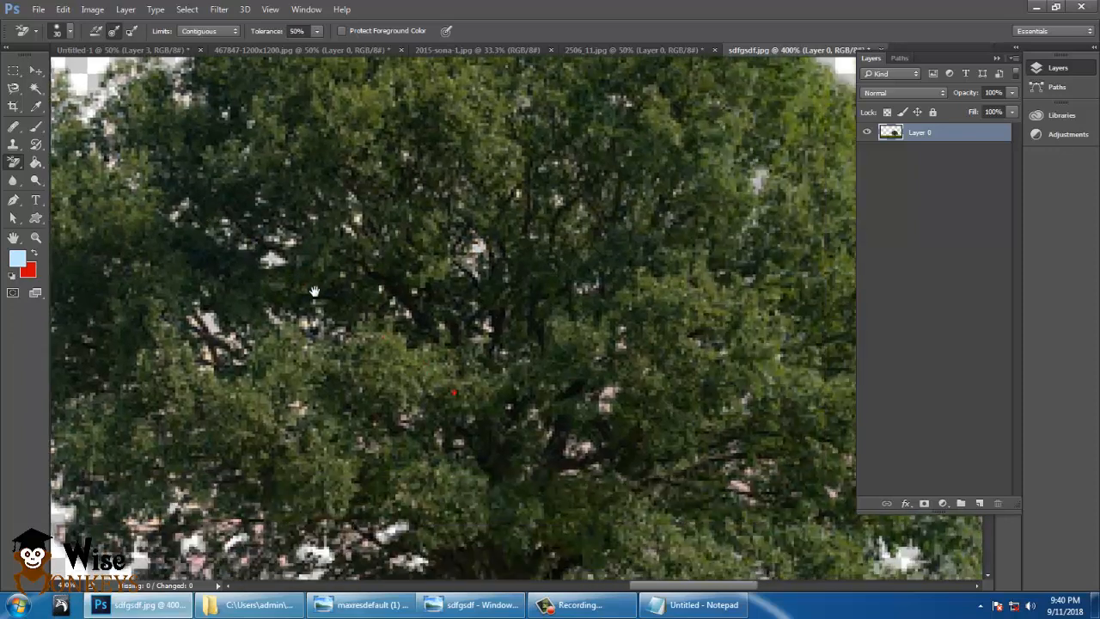
click(585, 447)
drag(459, 386, 278, 209)
drag(572, 378, 687, 275)
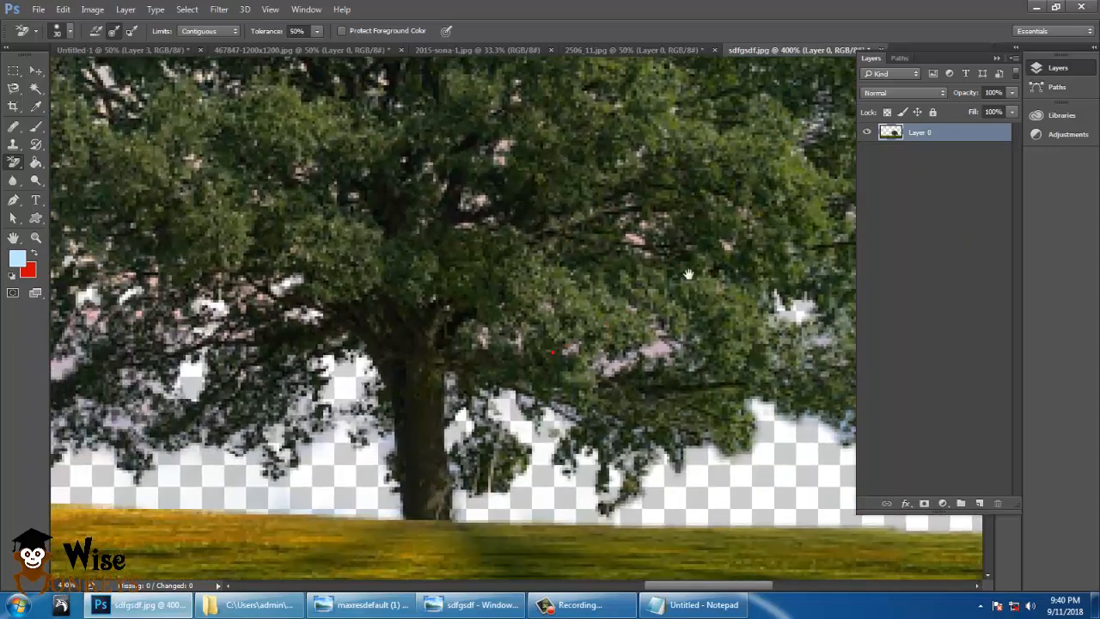
drag(252, 235, 406, 332)
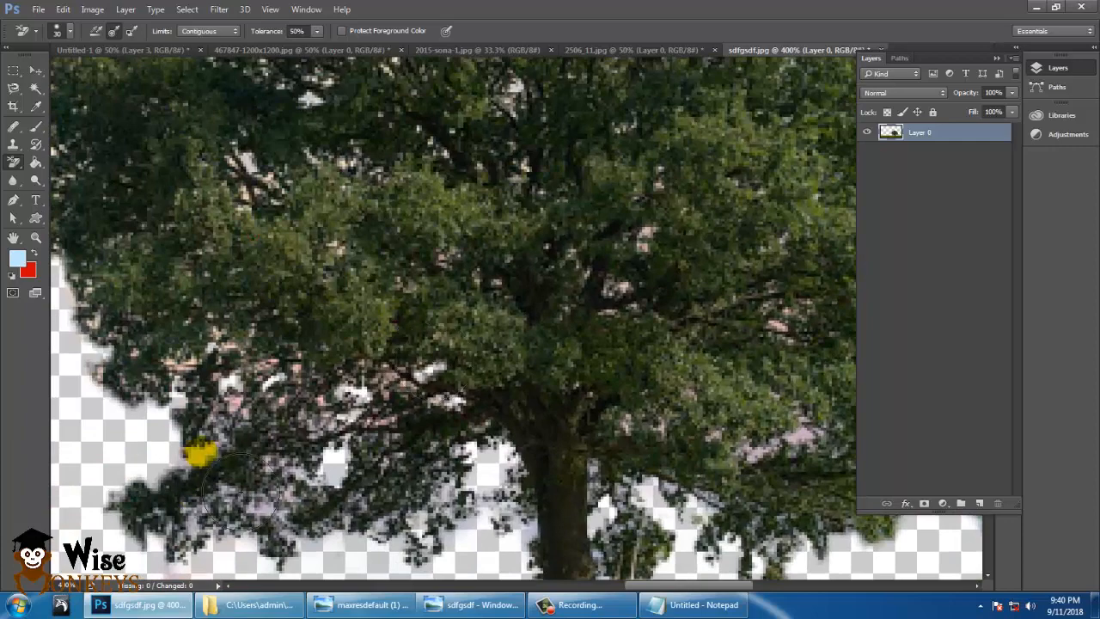
click(237, 402)
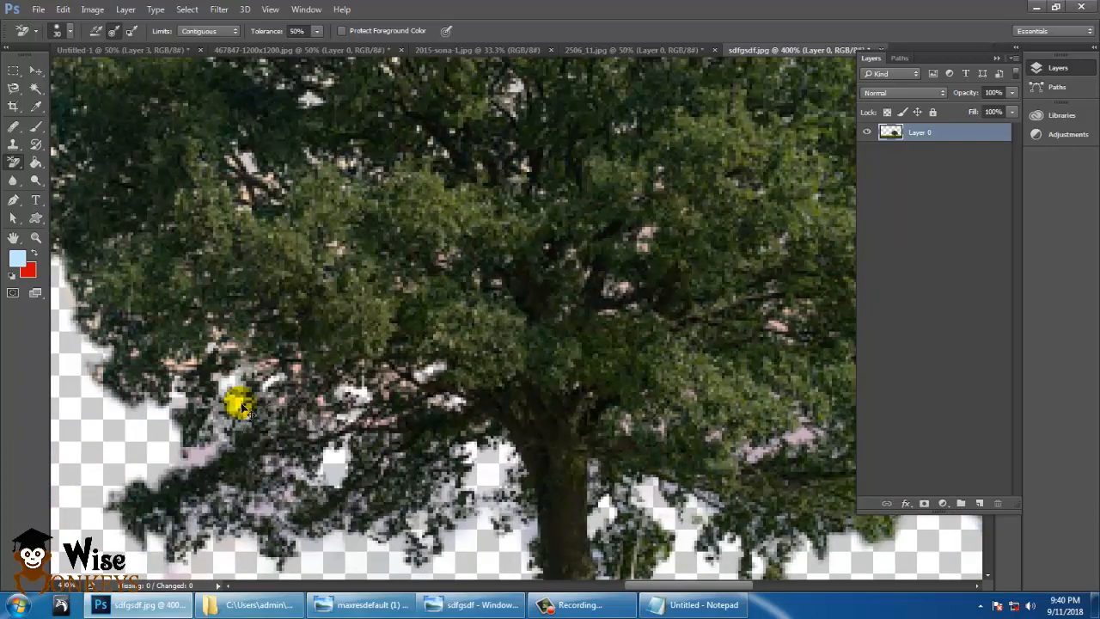
Return to the 100% view of the image and add a new empty layer above the tree layer.
key(ctrl+minus)
key(ctrl+minus)
key(ctrl+minus)
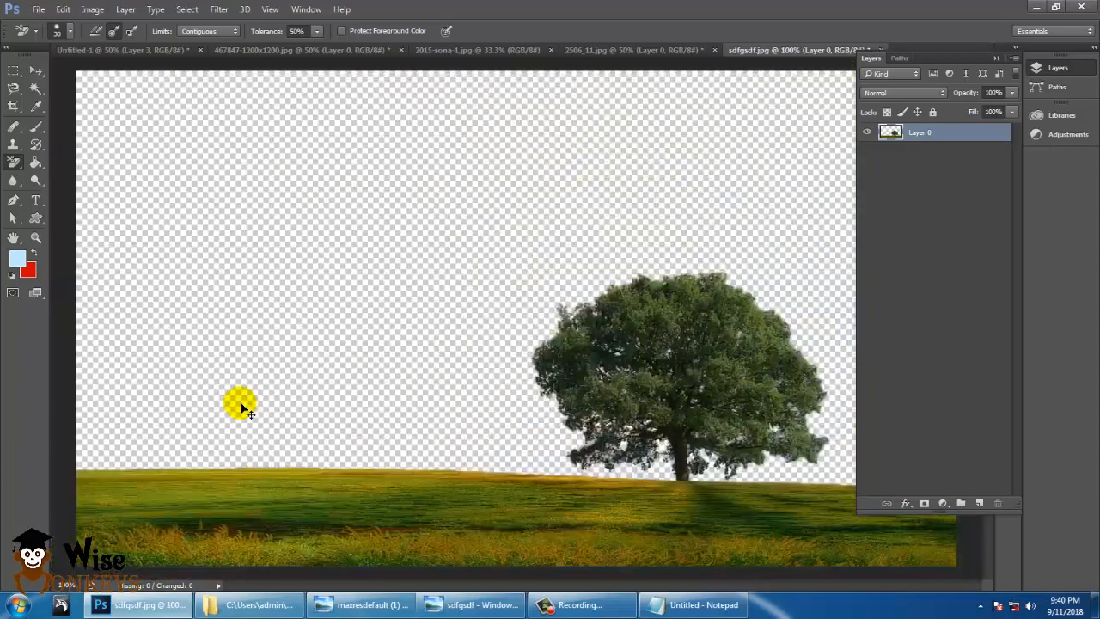
click(36, 116)
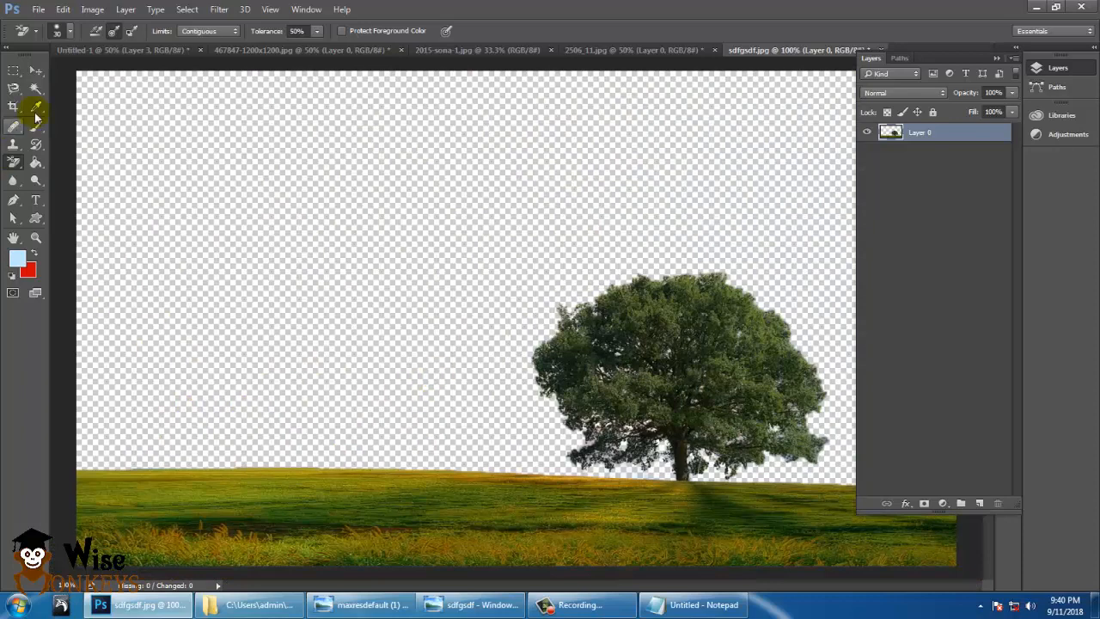
click(979, 500)
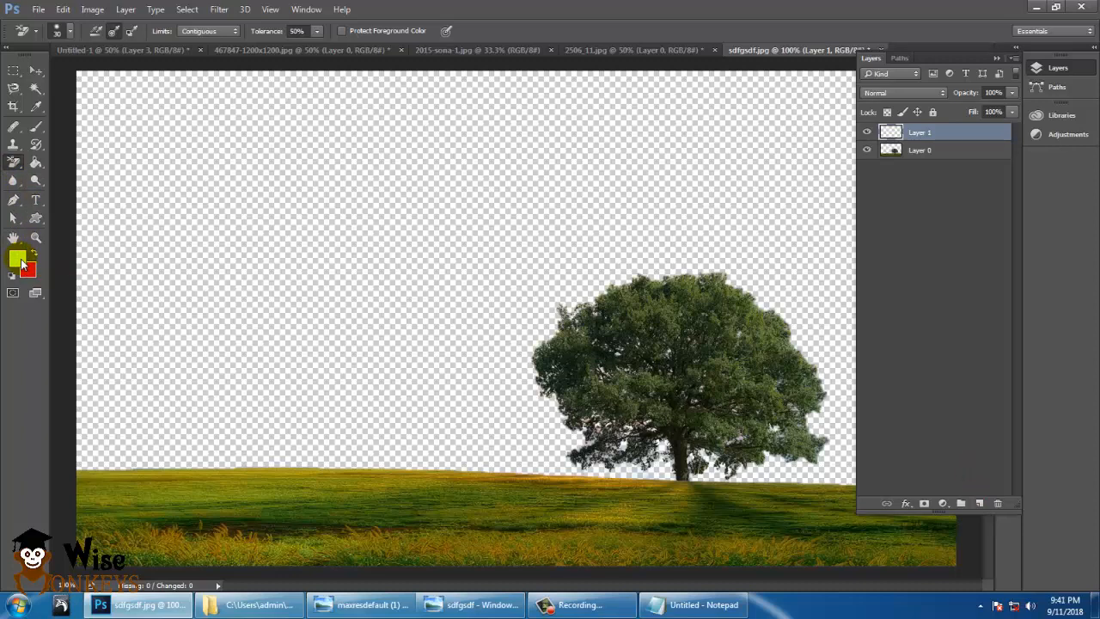
Fill the new empty layer with a light blue foreground color and move it beneath the tree layer.
key(alt+BackSpace)
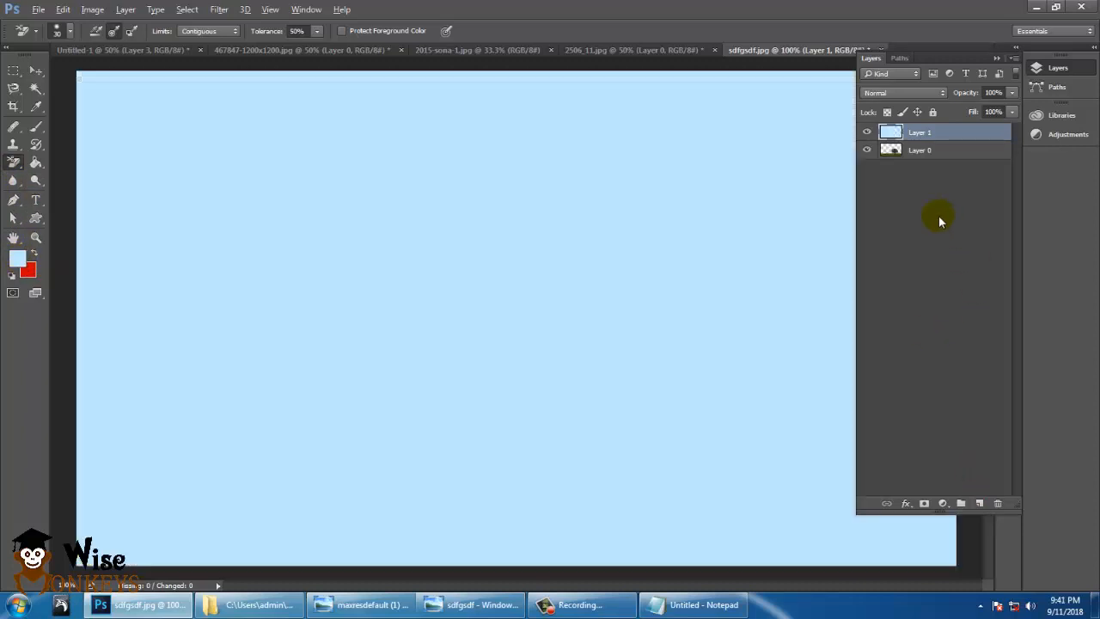
drag(945, 135, 940, 159)
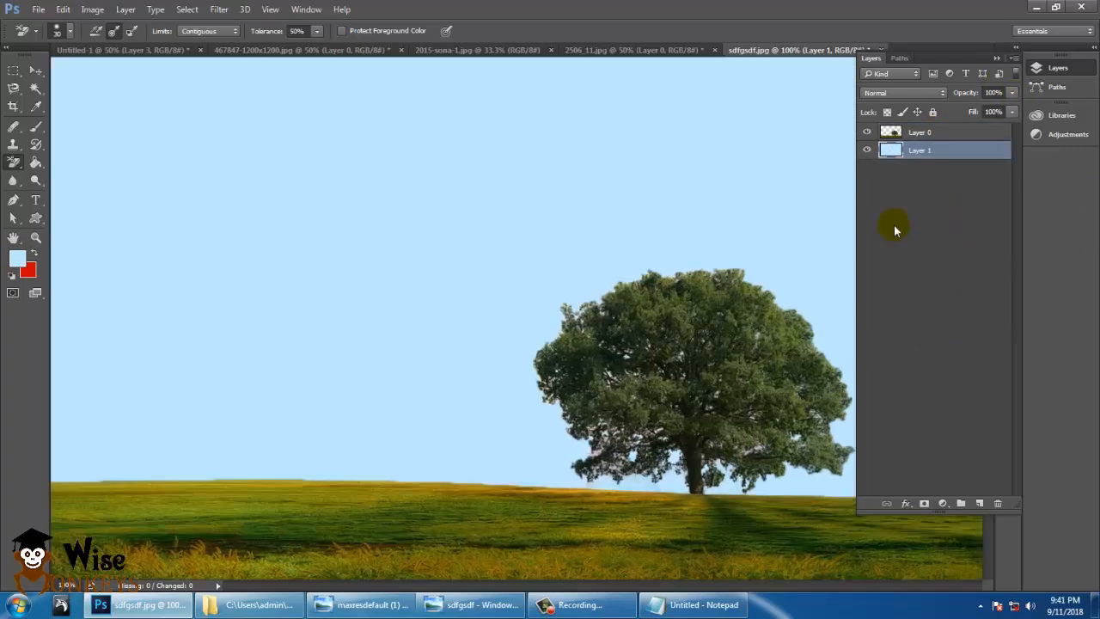
Erase the pinkish sky remnants among the lower-left branches on the tree layer with the Background Eraser.
scroll(594, 388, up, 5)
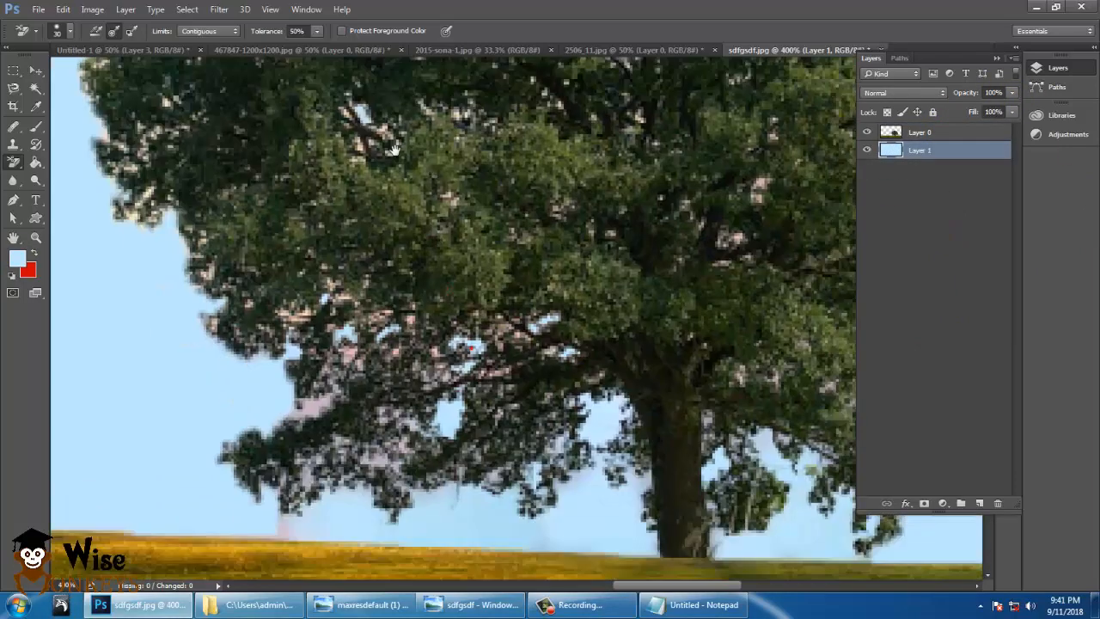
drag(437, 246, 395, 150)
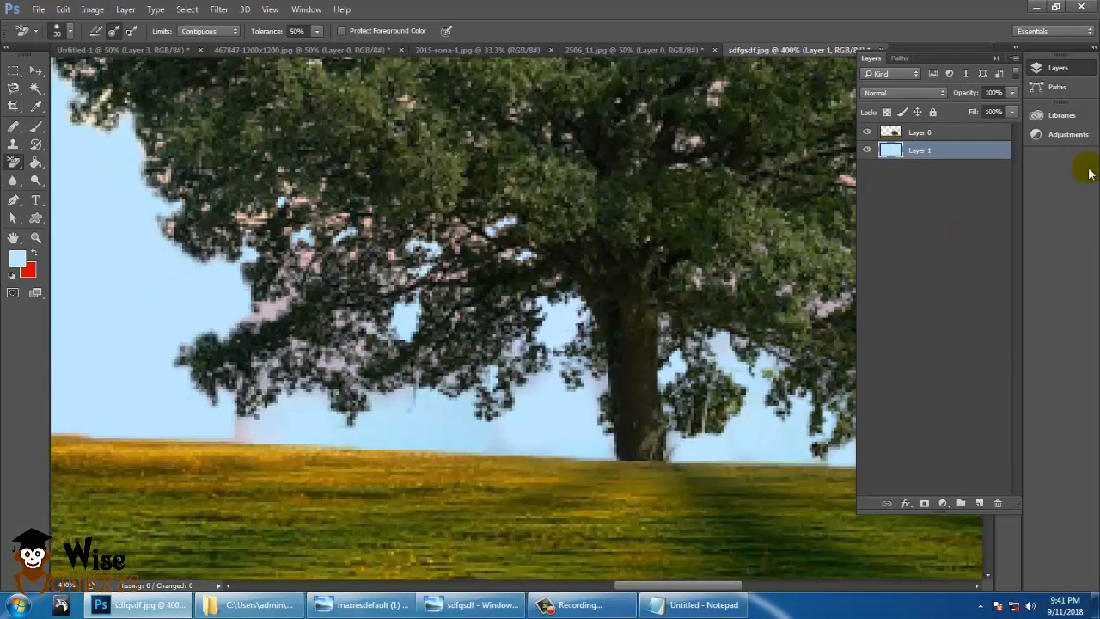
click(921, 132)
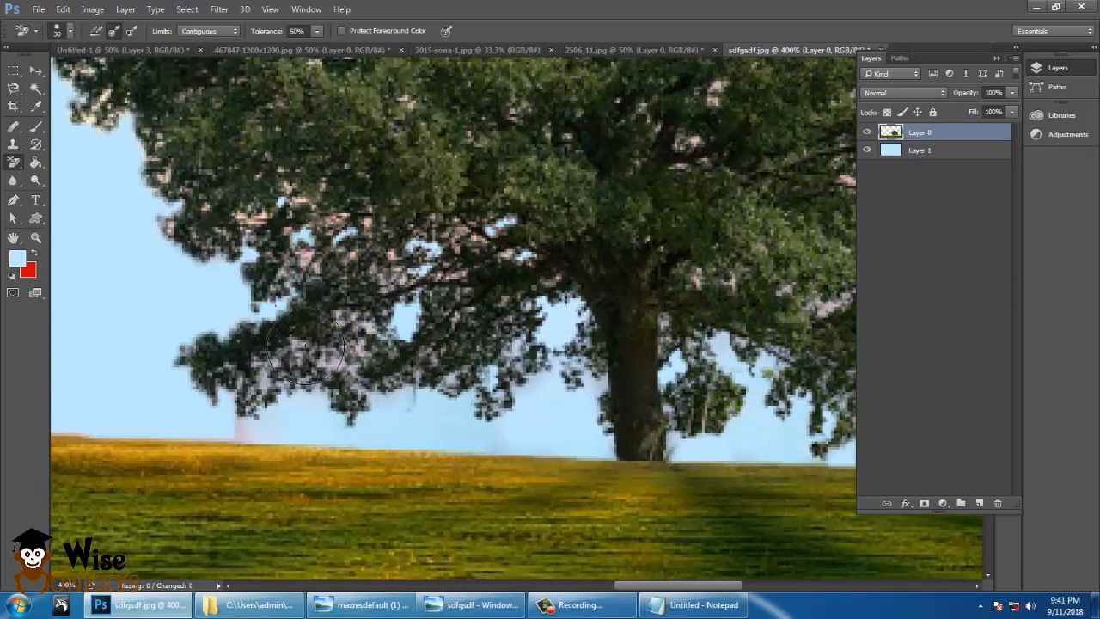
drag(301, 255, 341, 294)
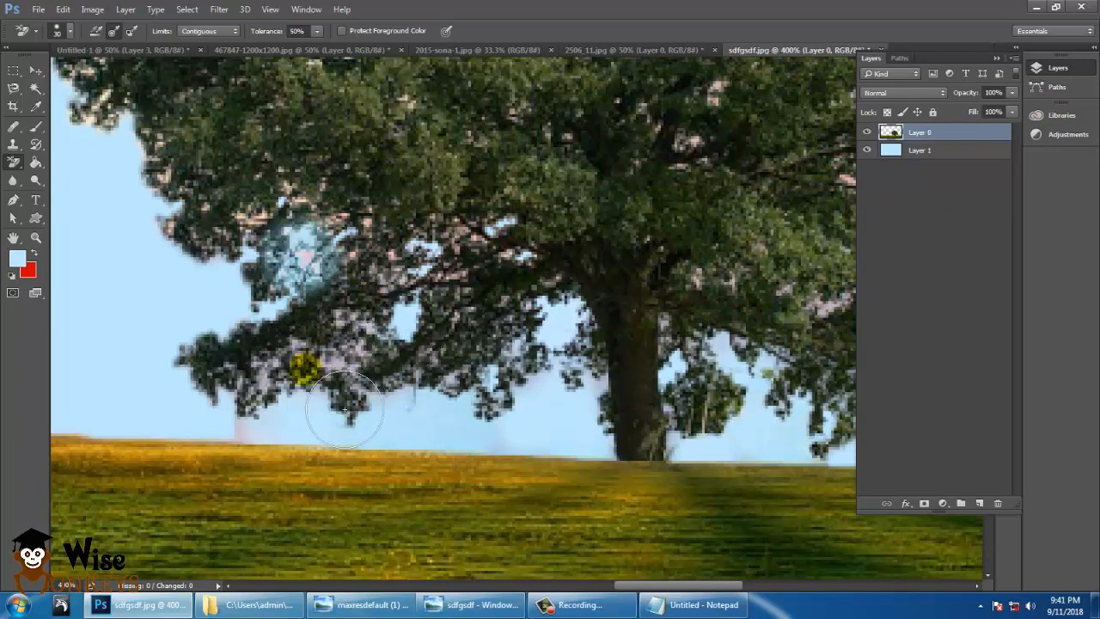
key(ctrl+z)
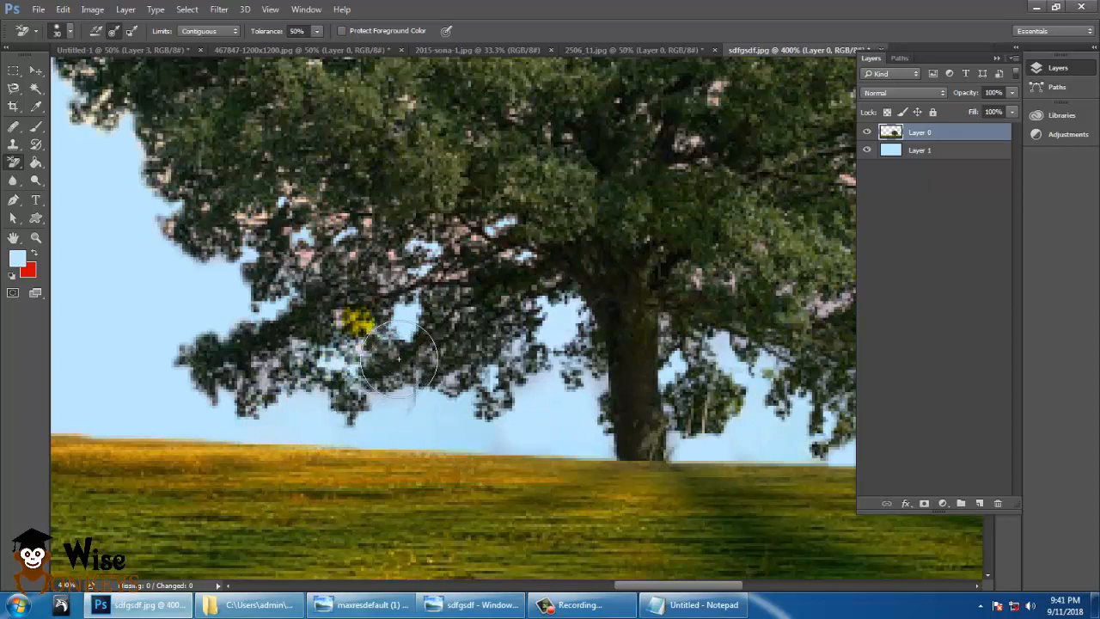
click(358, 319)
click(457, 229)
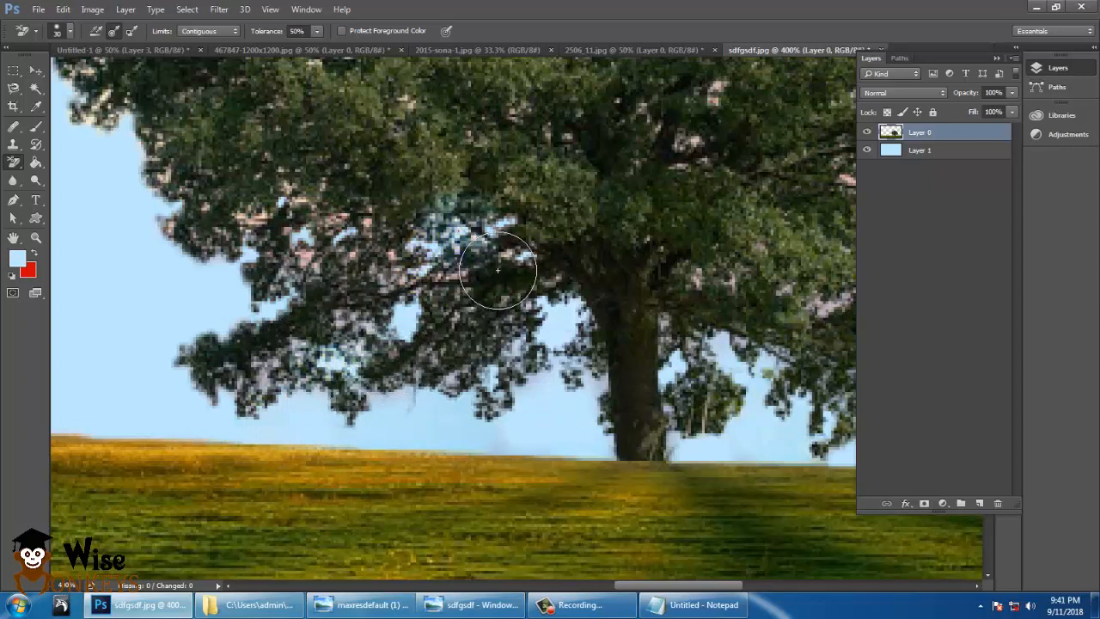
click(421, 269)
key(ctrl+z)
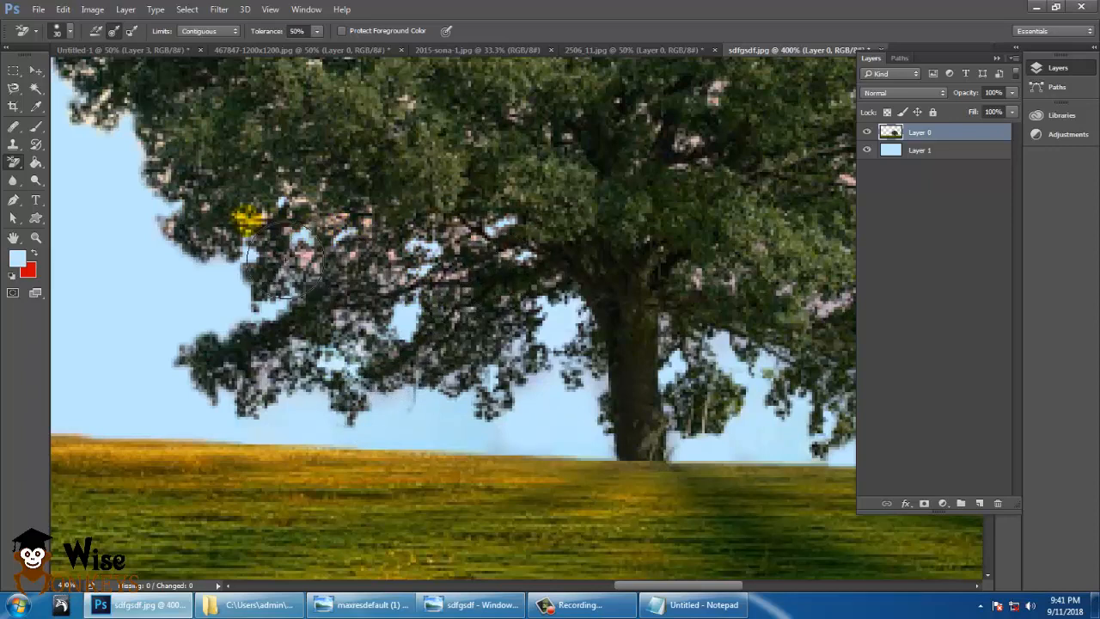
click(245, 220)
key(ctrl+z)
Erase the pale sky fringe along the crown's left edge and check the whole tree cutout against the blue background.
click(131, 162)
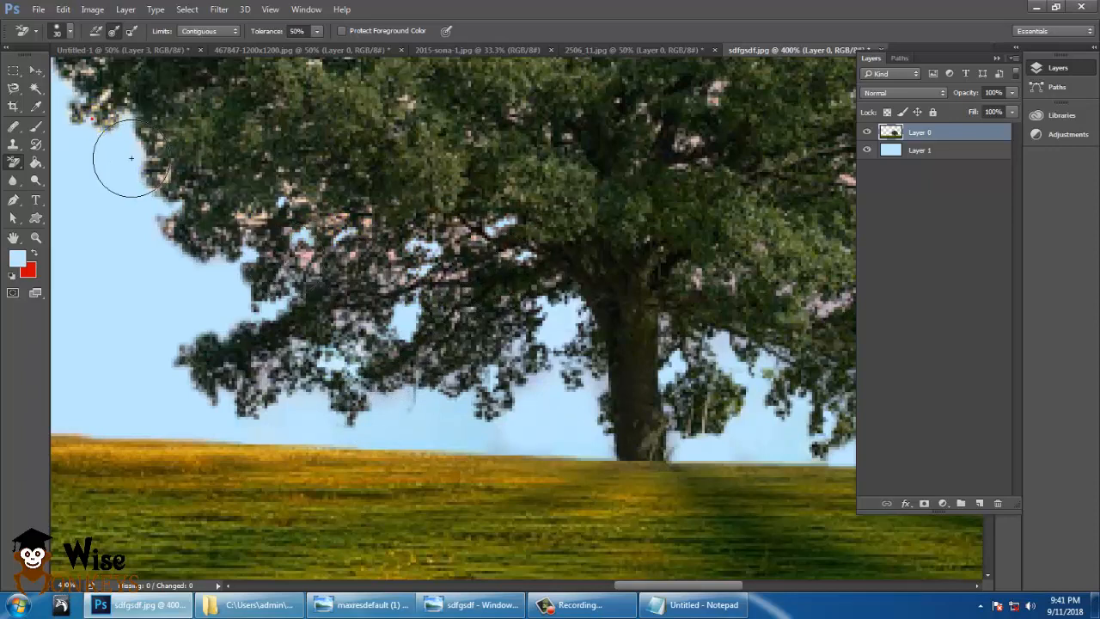
drag(355, 186, 462, 410)
drag(454, 243, 392, 354)
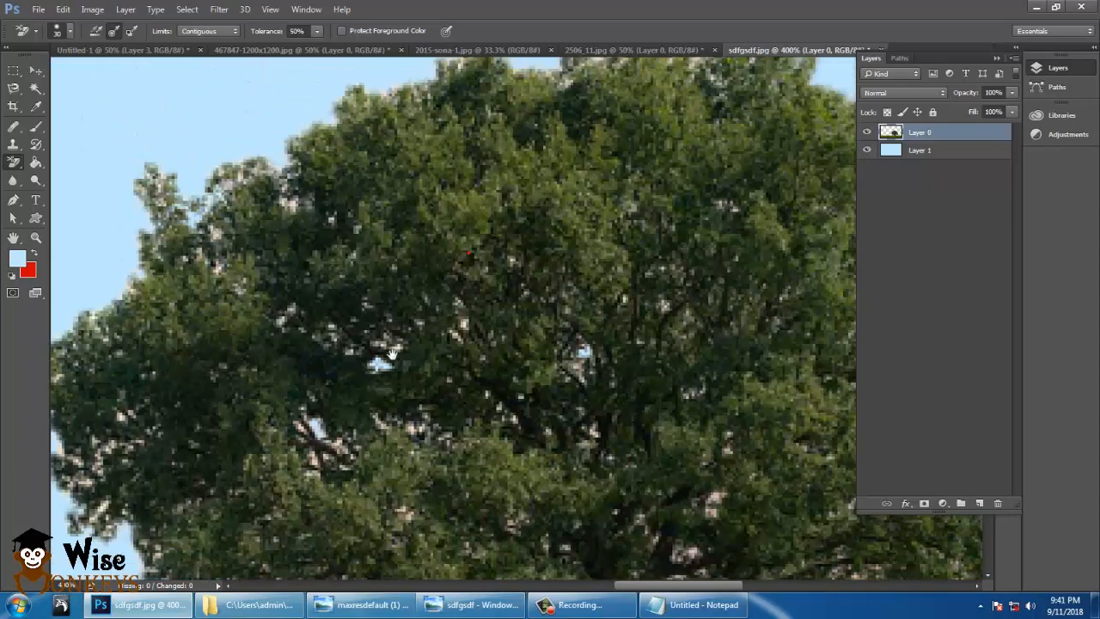
key(ctrl+minus)
key(ctrl+minus)
key(ctrl+minus)
key(ctrl+minus)
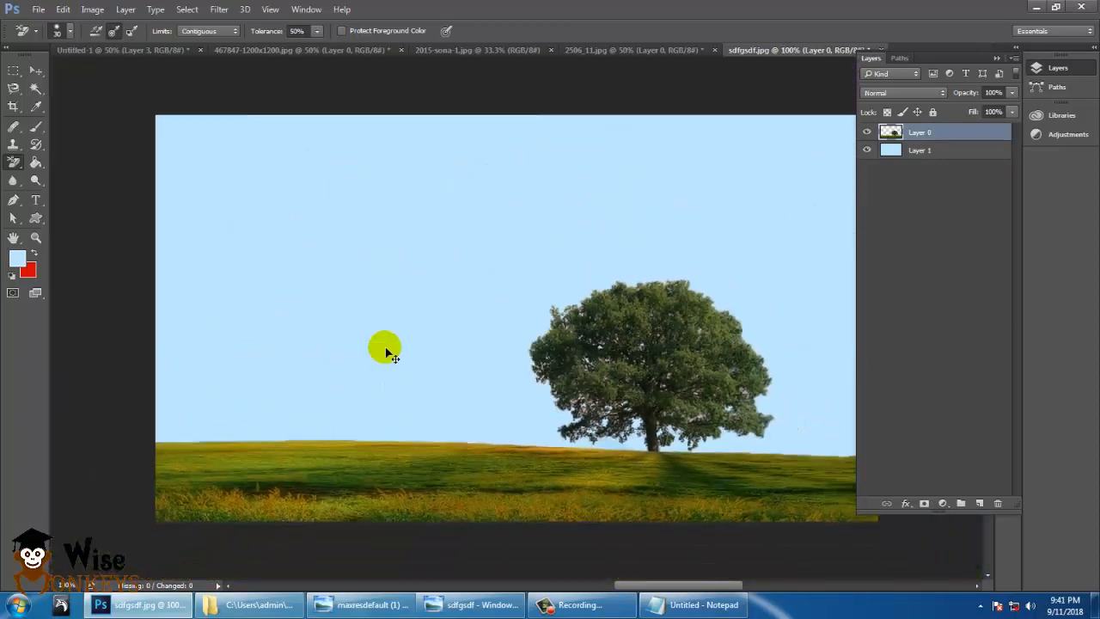
Review the Magic Wand and Background Eraser tools in the 2506_11.jpg document, ending with the Move tool active.
click(628, 49)
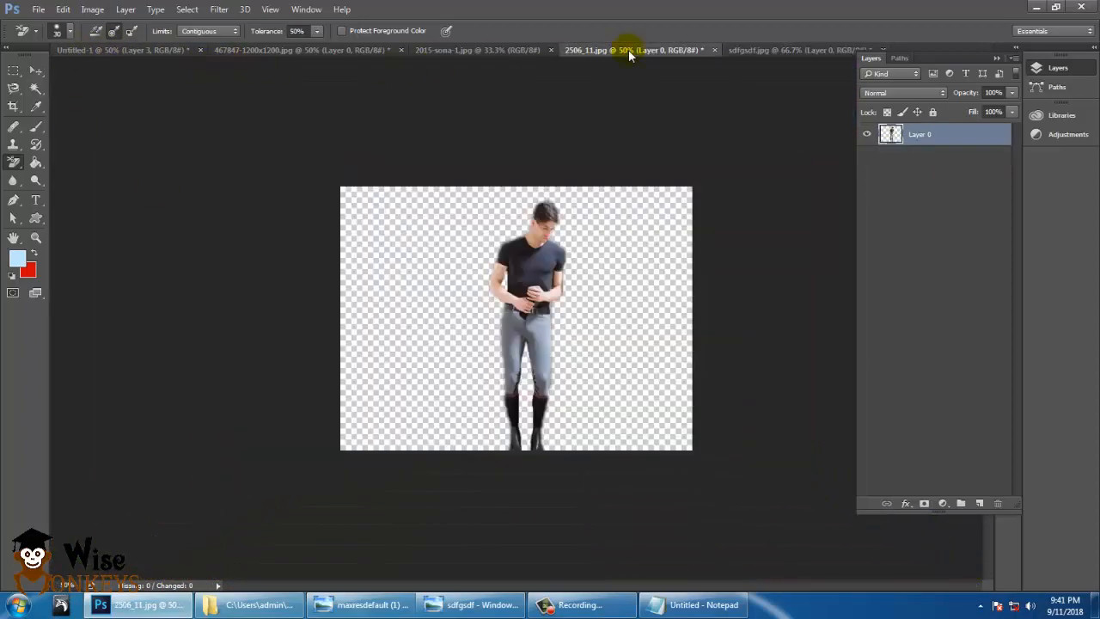
click(35, 89)
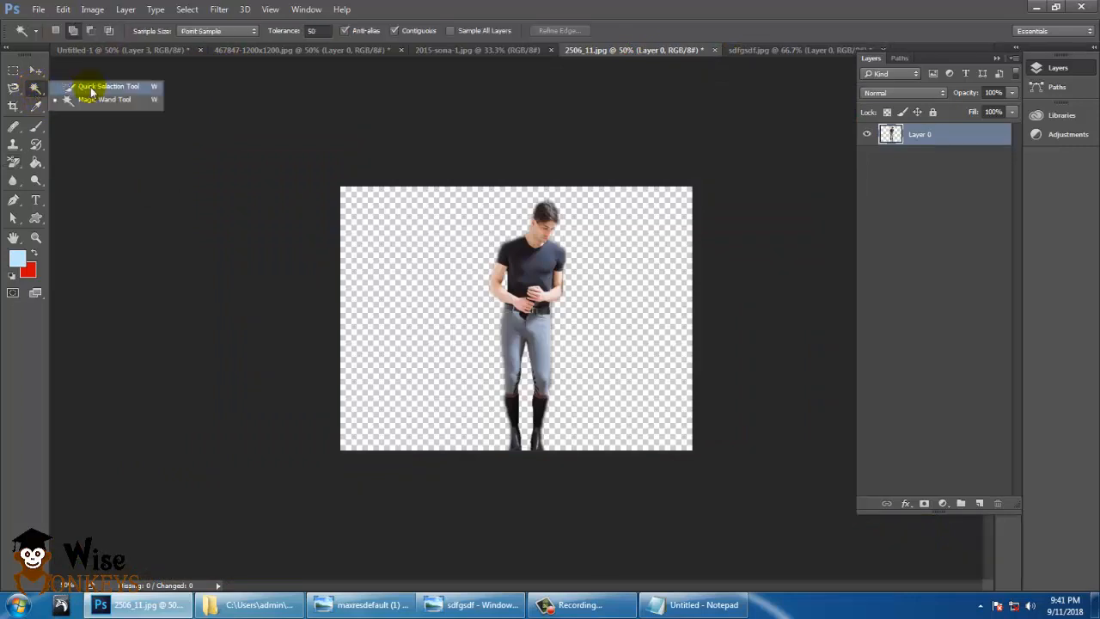
click(114, 101)
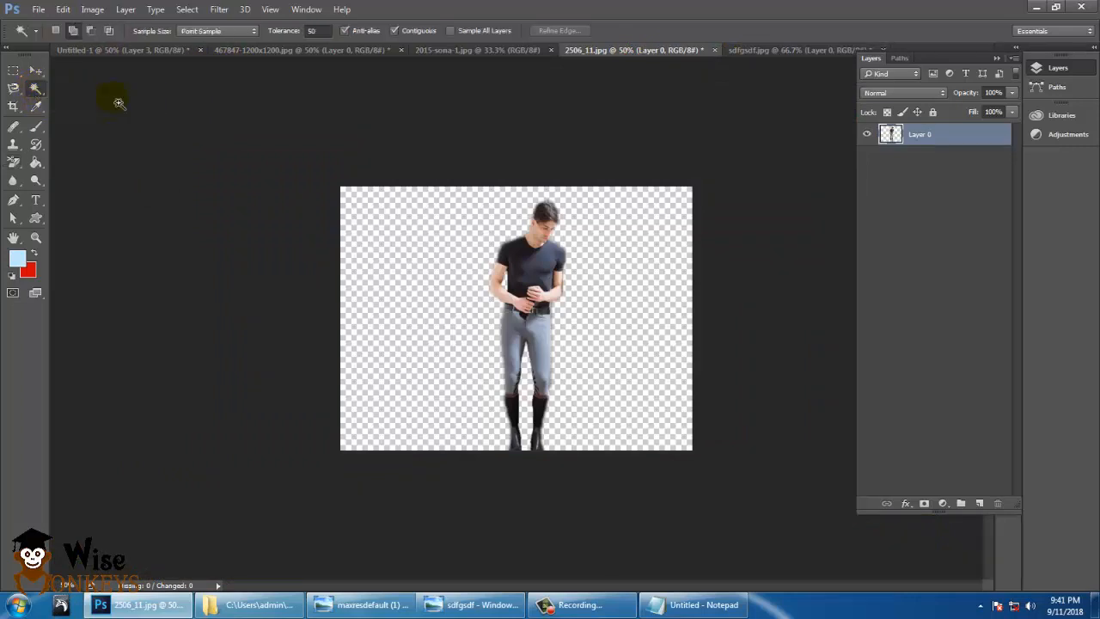
click(14, 163)
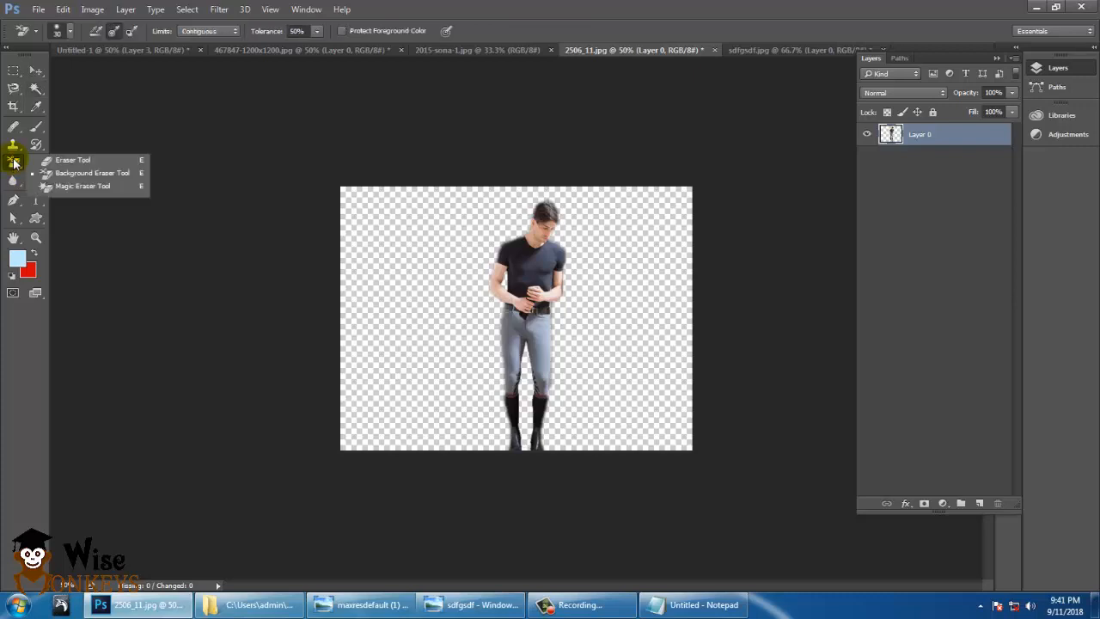
click(81, 175)
click(37, 69)
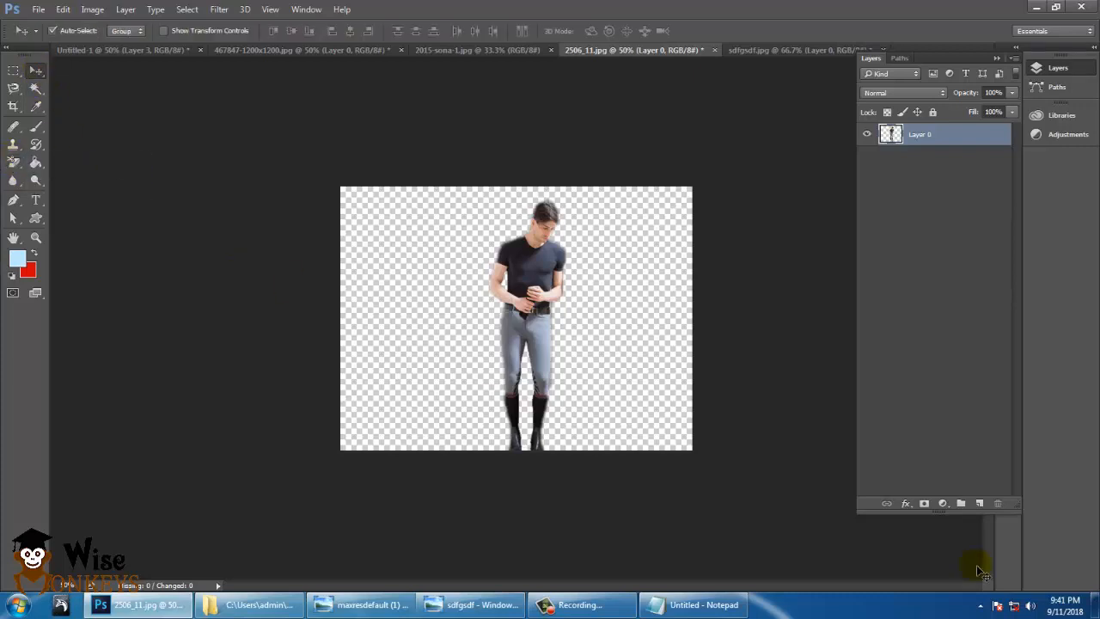
click(580, 604)
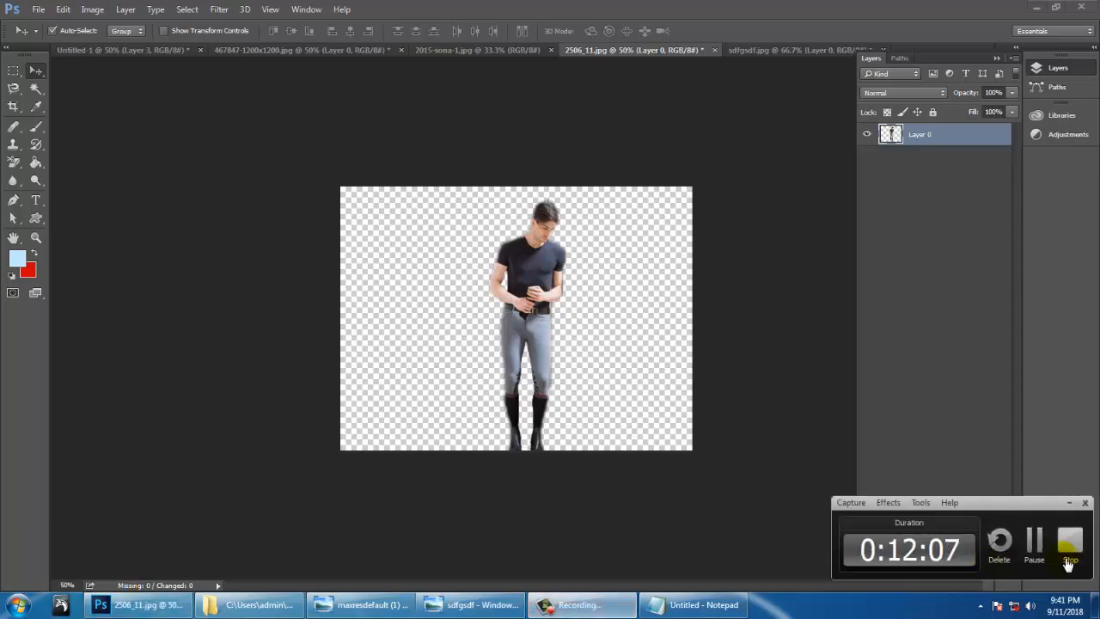